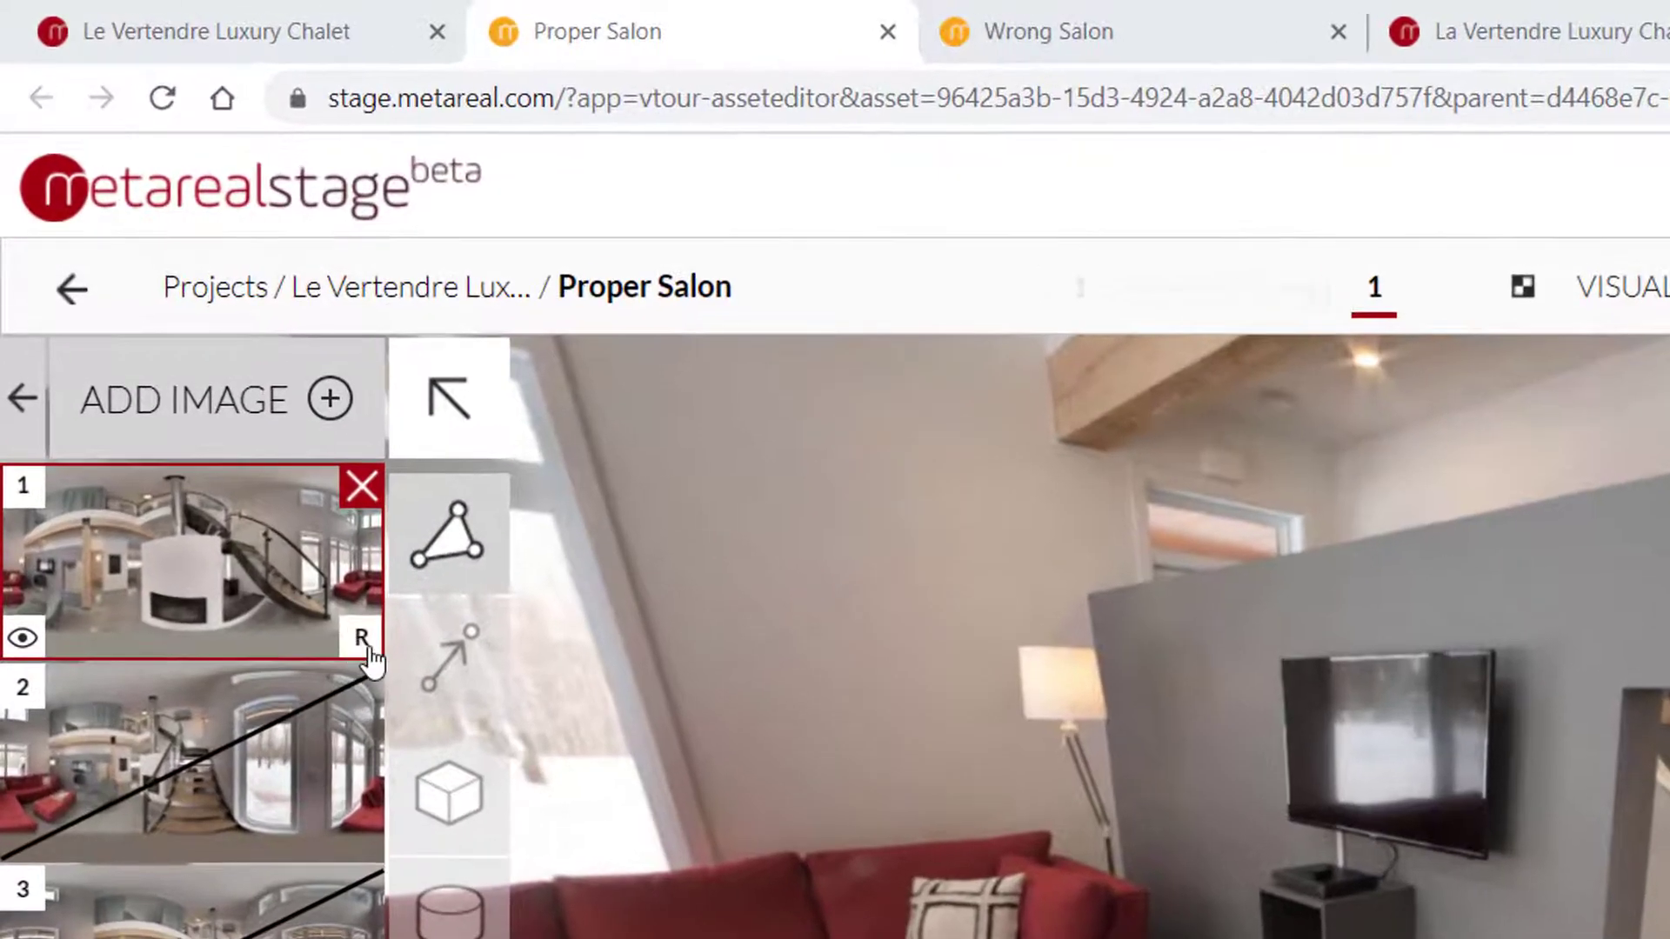
- Set panorama 1 of the Proper Salon as the reference panorama
{"action": "left_click", "coordinate": [260, 602]}
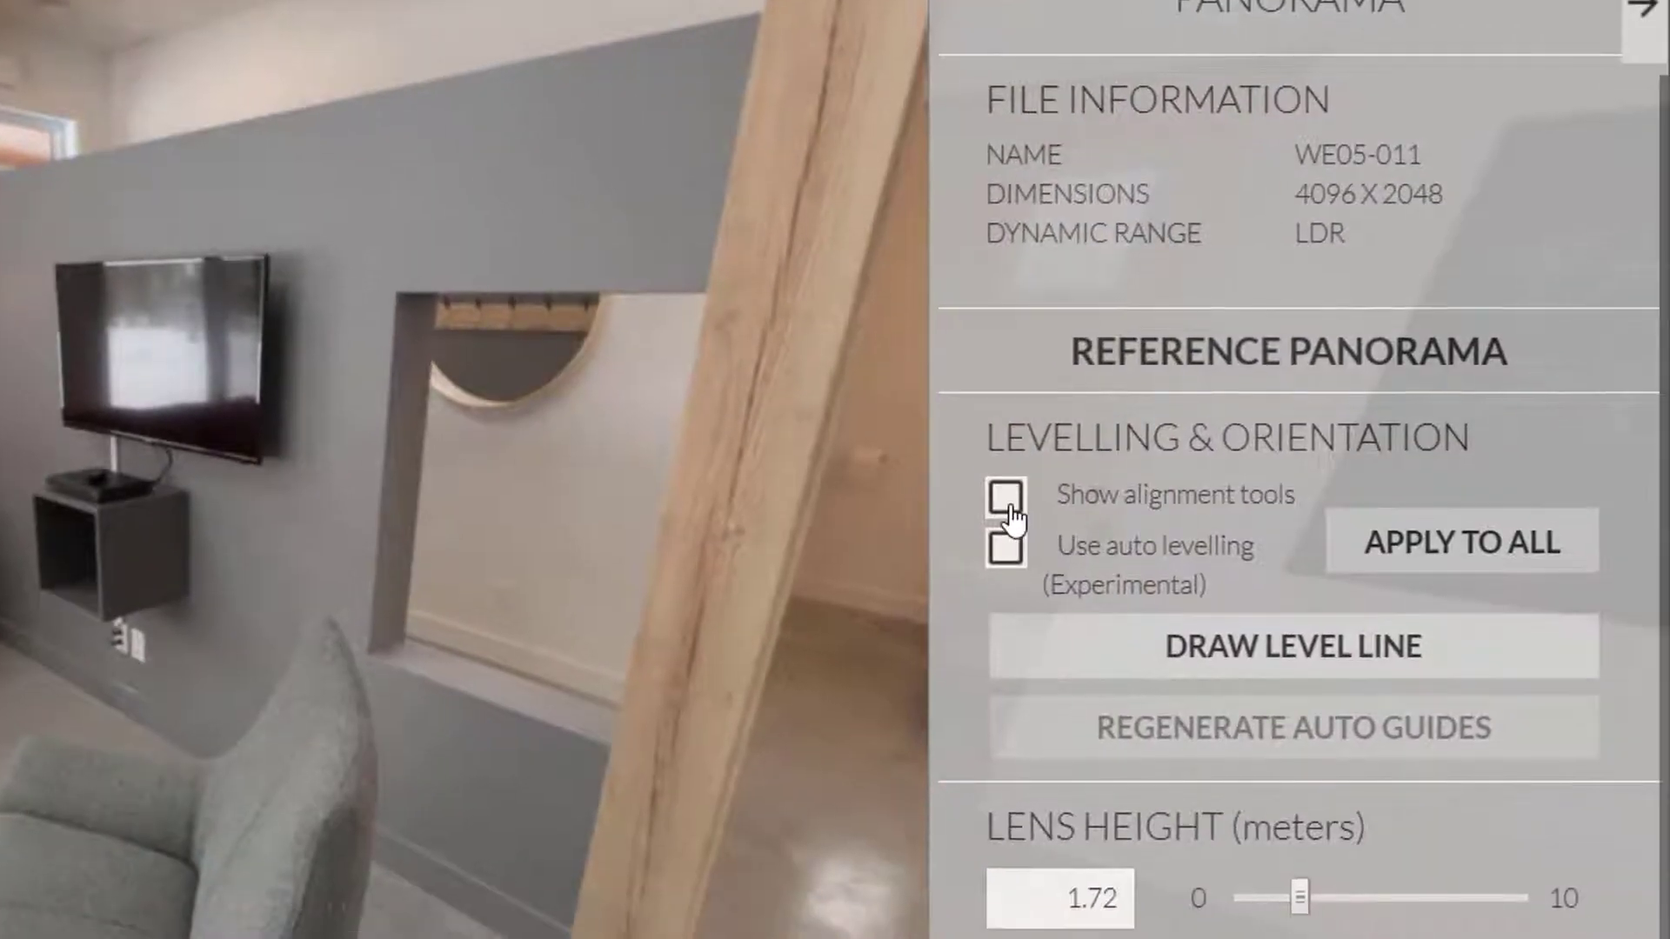
- Show the alignment tools and lay the red level line along the wall base
{"action": "left_click", "coordinate": [1009, 509]}
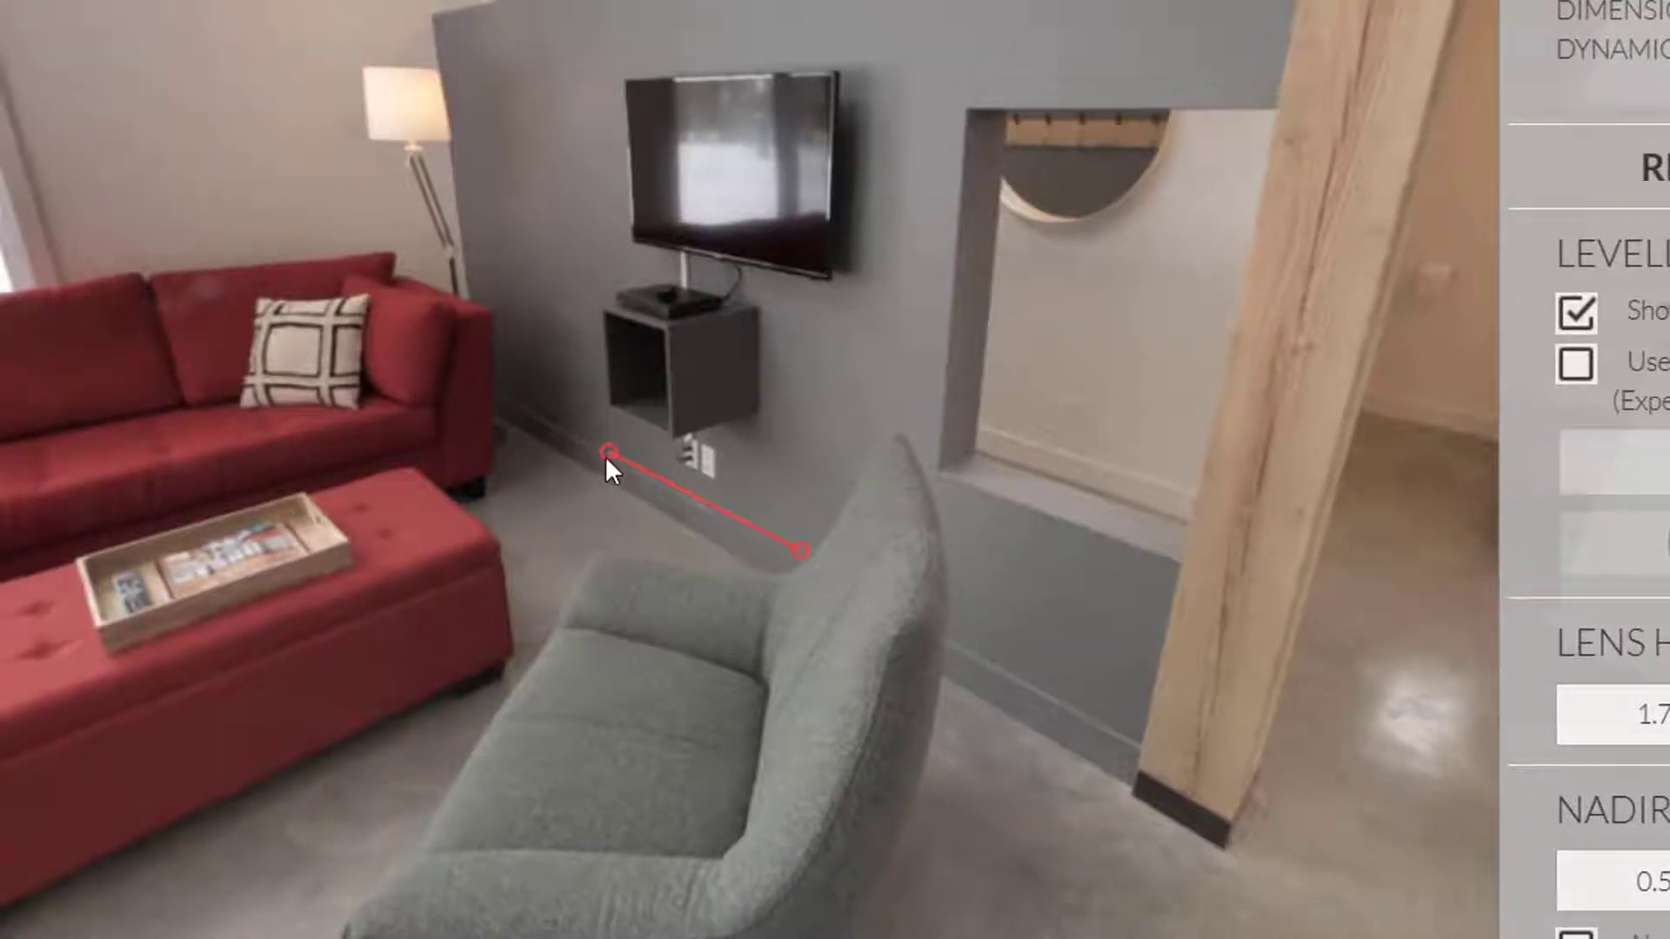
{"action": "left_click_drag", "start_coordinate": [608, 454], "coordinate": [502, 417]}
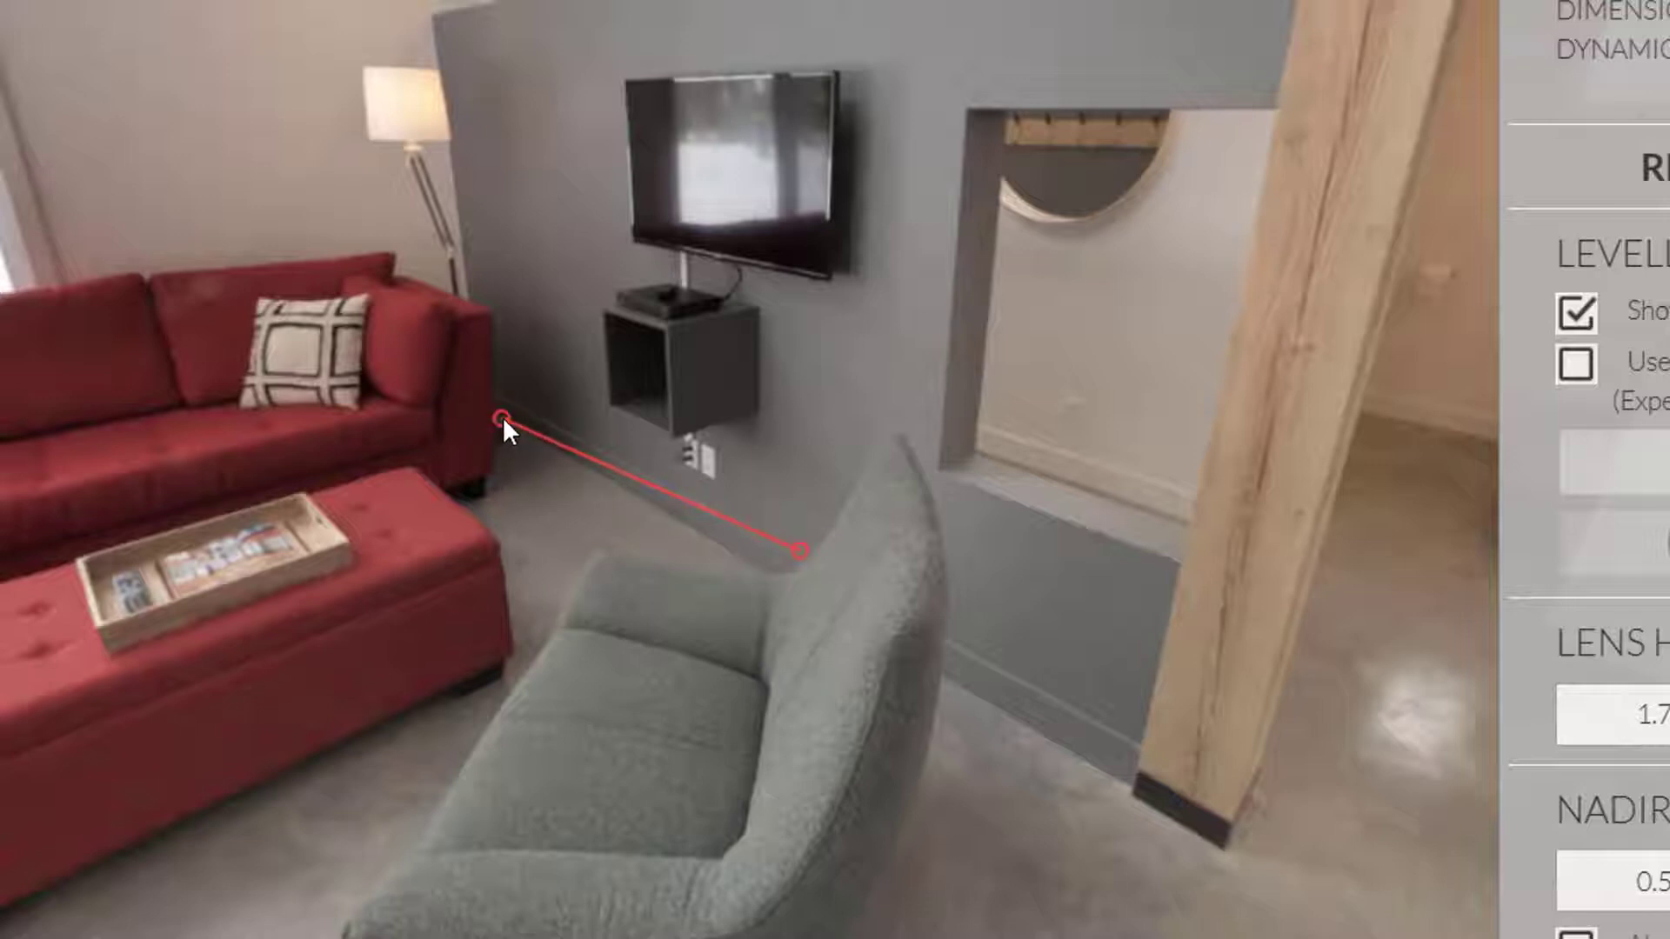
{"action": "left_click_drag", "start_coordinate": [799, 552], "coordinate": [1125, 782]}
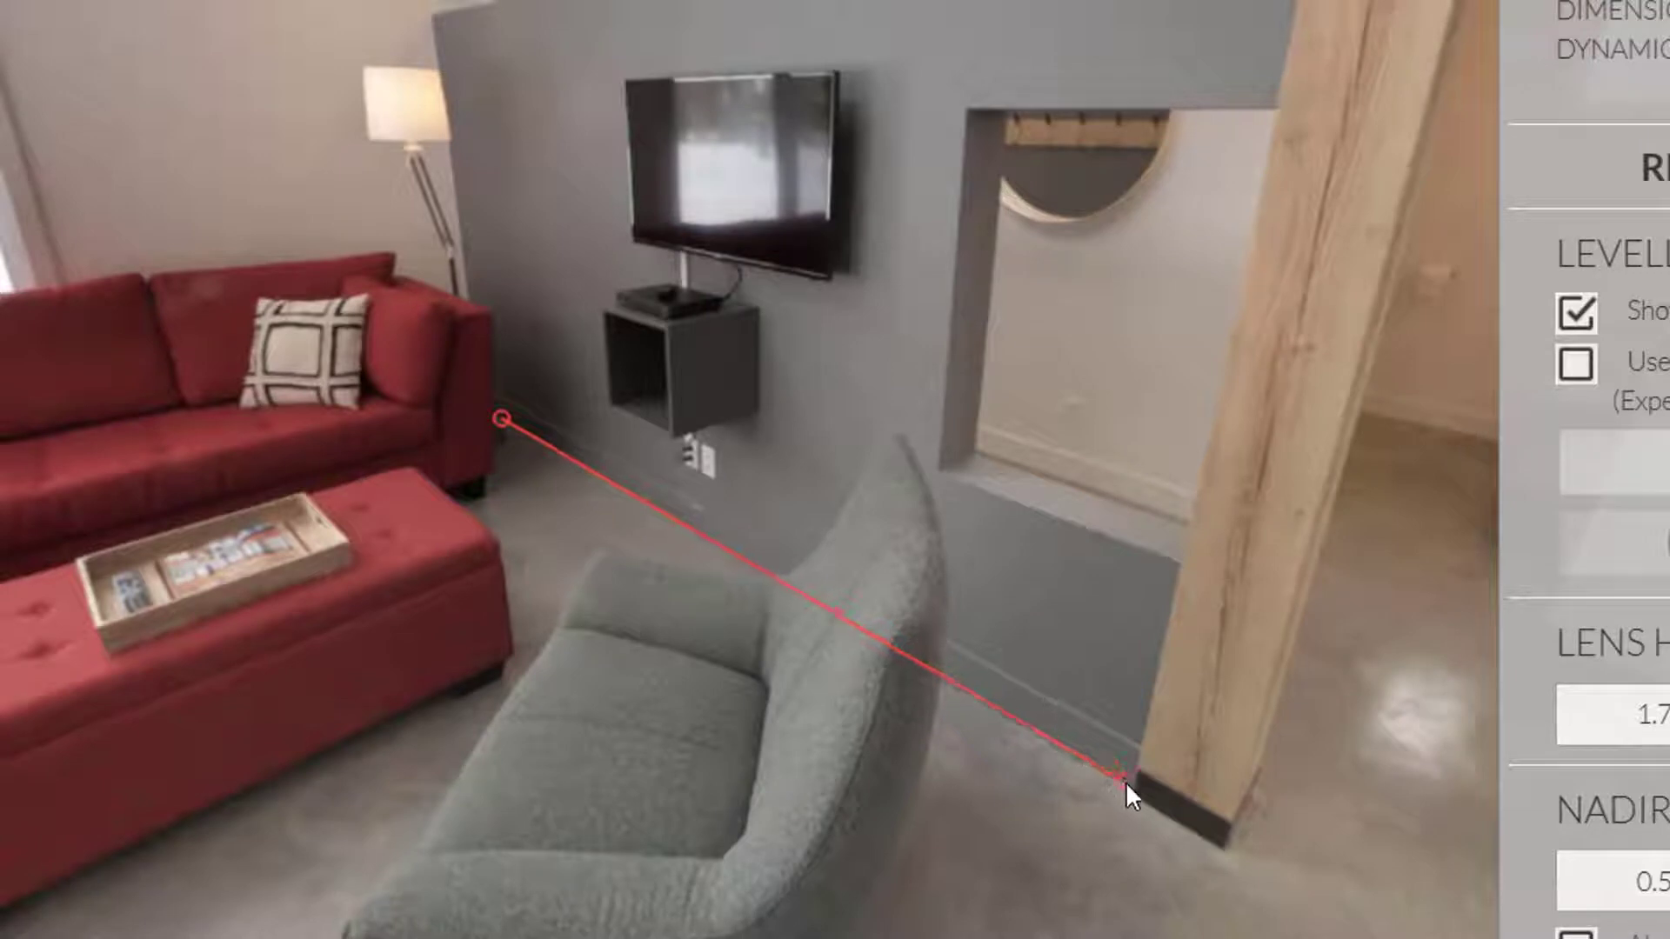
- Run the level line from the sofa corner to the floor below the stairs
{"action": "left_click_drag", "start_coordinate": [227, 234], "coordinate": [751, 222]}
{"action": "left_click_drag", "start_coordinate": [117, 503], "coordinate": [708, 425]}
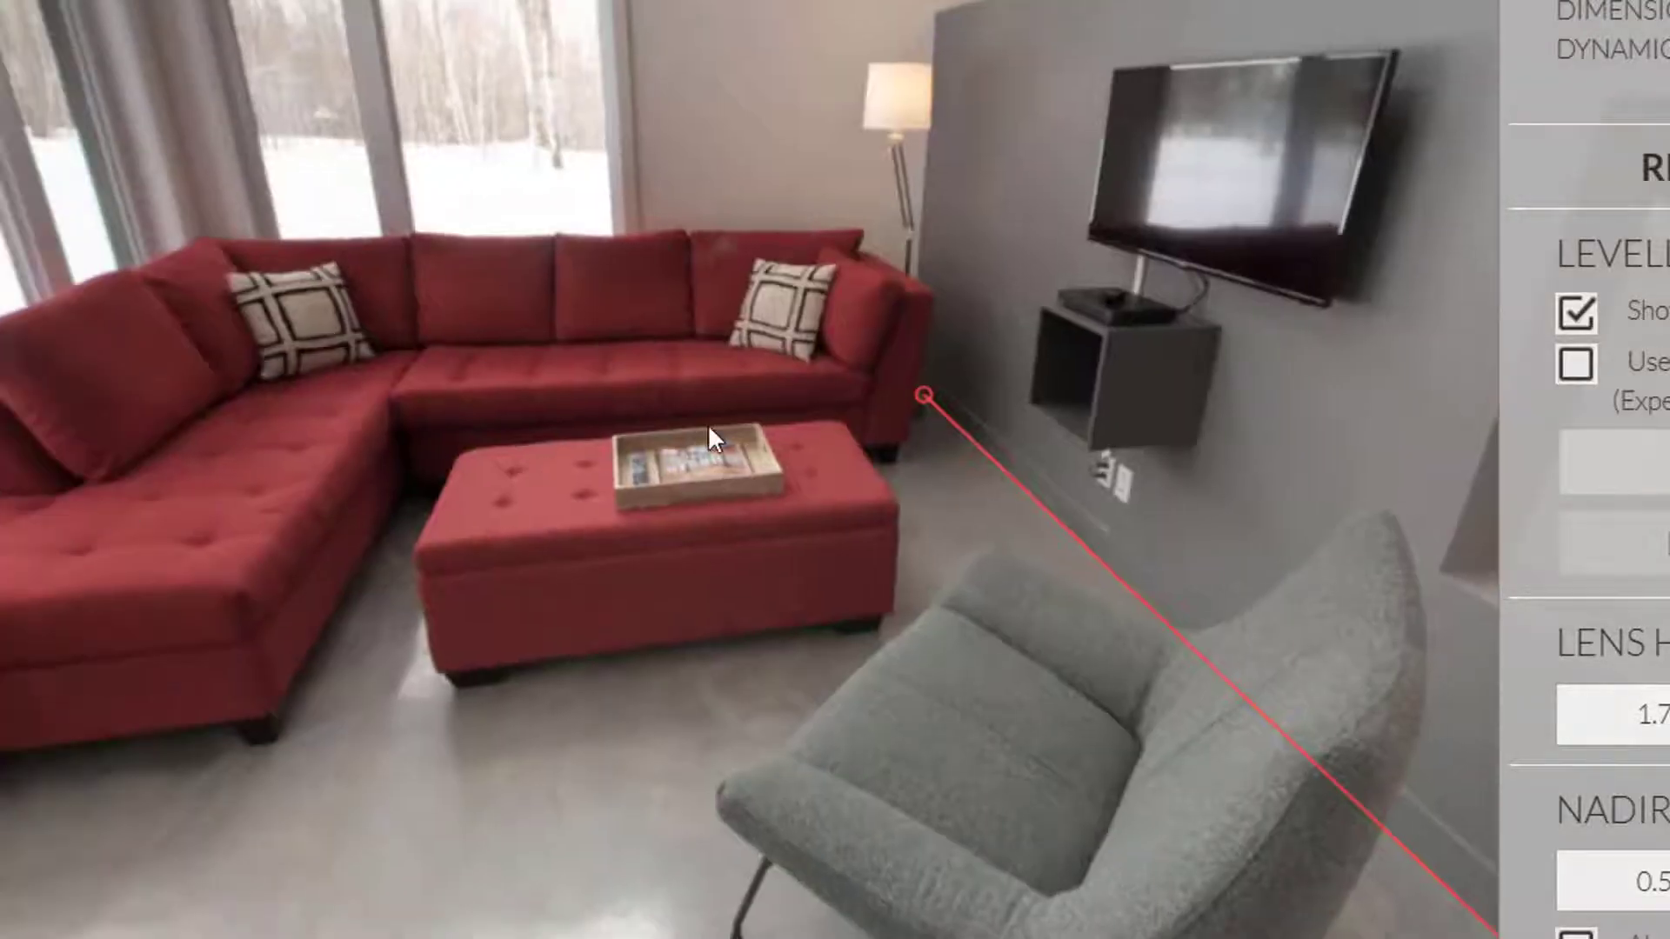
{"action": "mouse_move", "coordinate": [226, 569]}
{"action": "left_mouse_down"}
{"action": "mouse_move", "coordinate": [914, 452]}
{"action": "mouse_move", "coordinate": [522, 745]}
{"action": "mouse_move", "coordinate": [683, 701]}
{"action": "mouse_move", "coordinate": [928, 322]}
{"action": "left_mouse_up"}
{"action": "left_click_drag", "start_coordinate": [978, 267], "coordinate": [470, 396]}
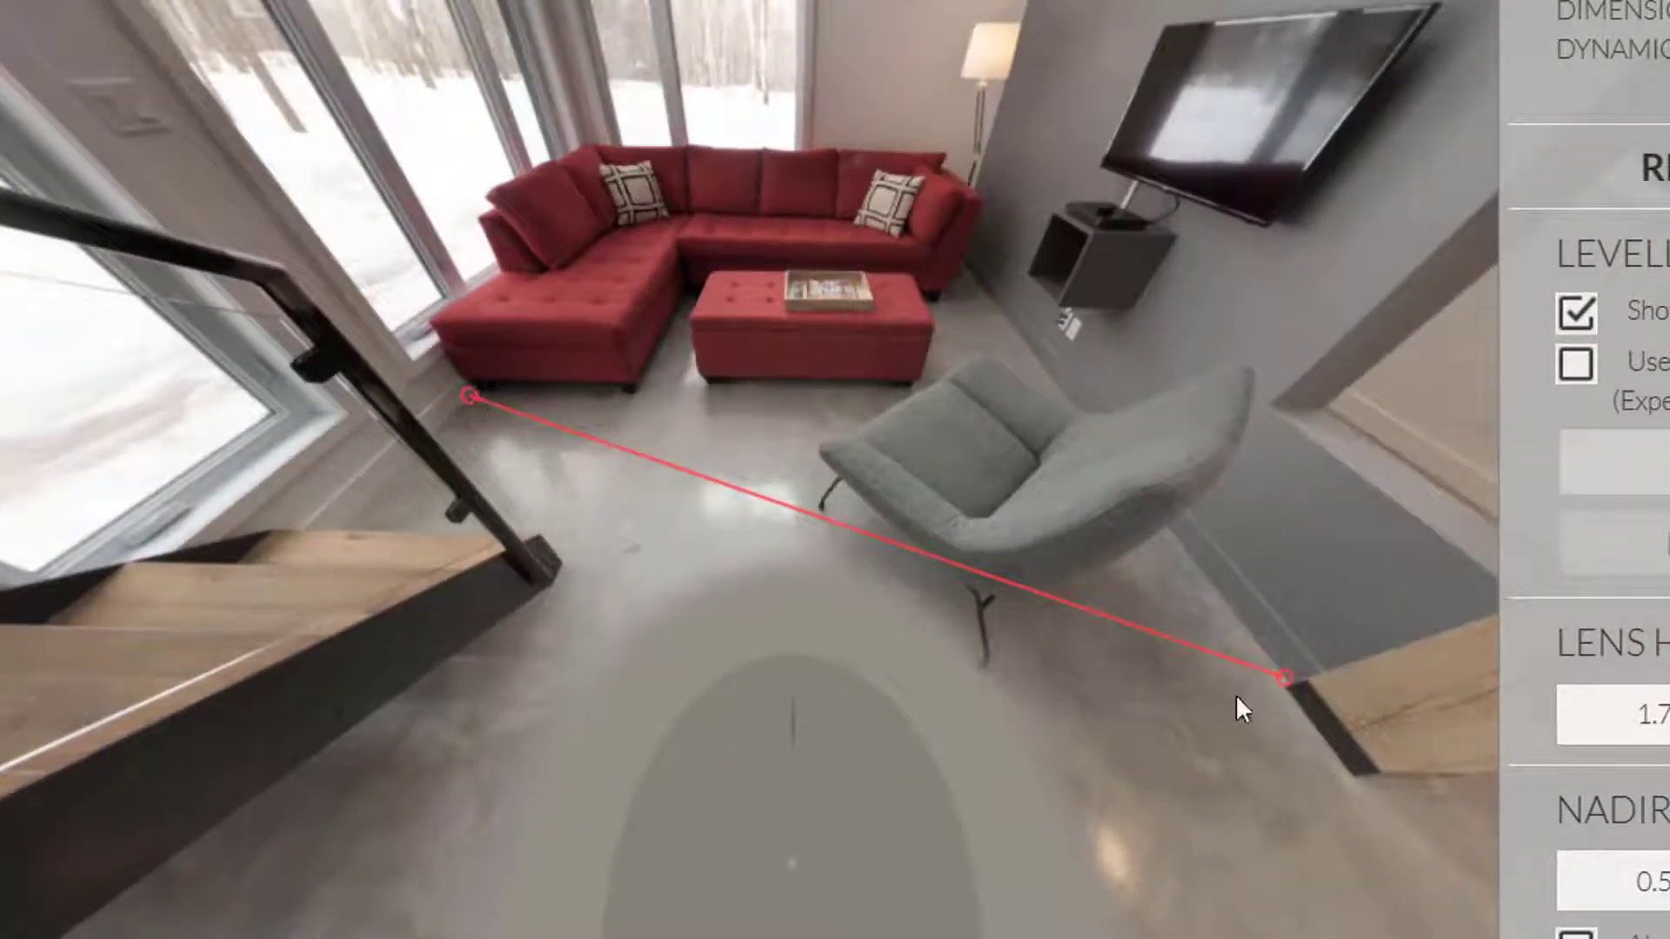
{"action": "left_click_drag", "start_coordinate": [1236, 694], "coordinate": [205, 876]}
- Slide the level line's end along the stair base, then return to the red sofa
{"action": "left_click_drag", "start_coordinate": [55, 712], "coordinate": [890, 660]}
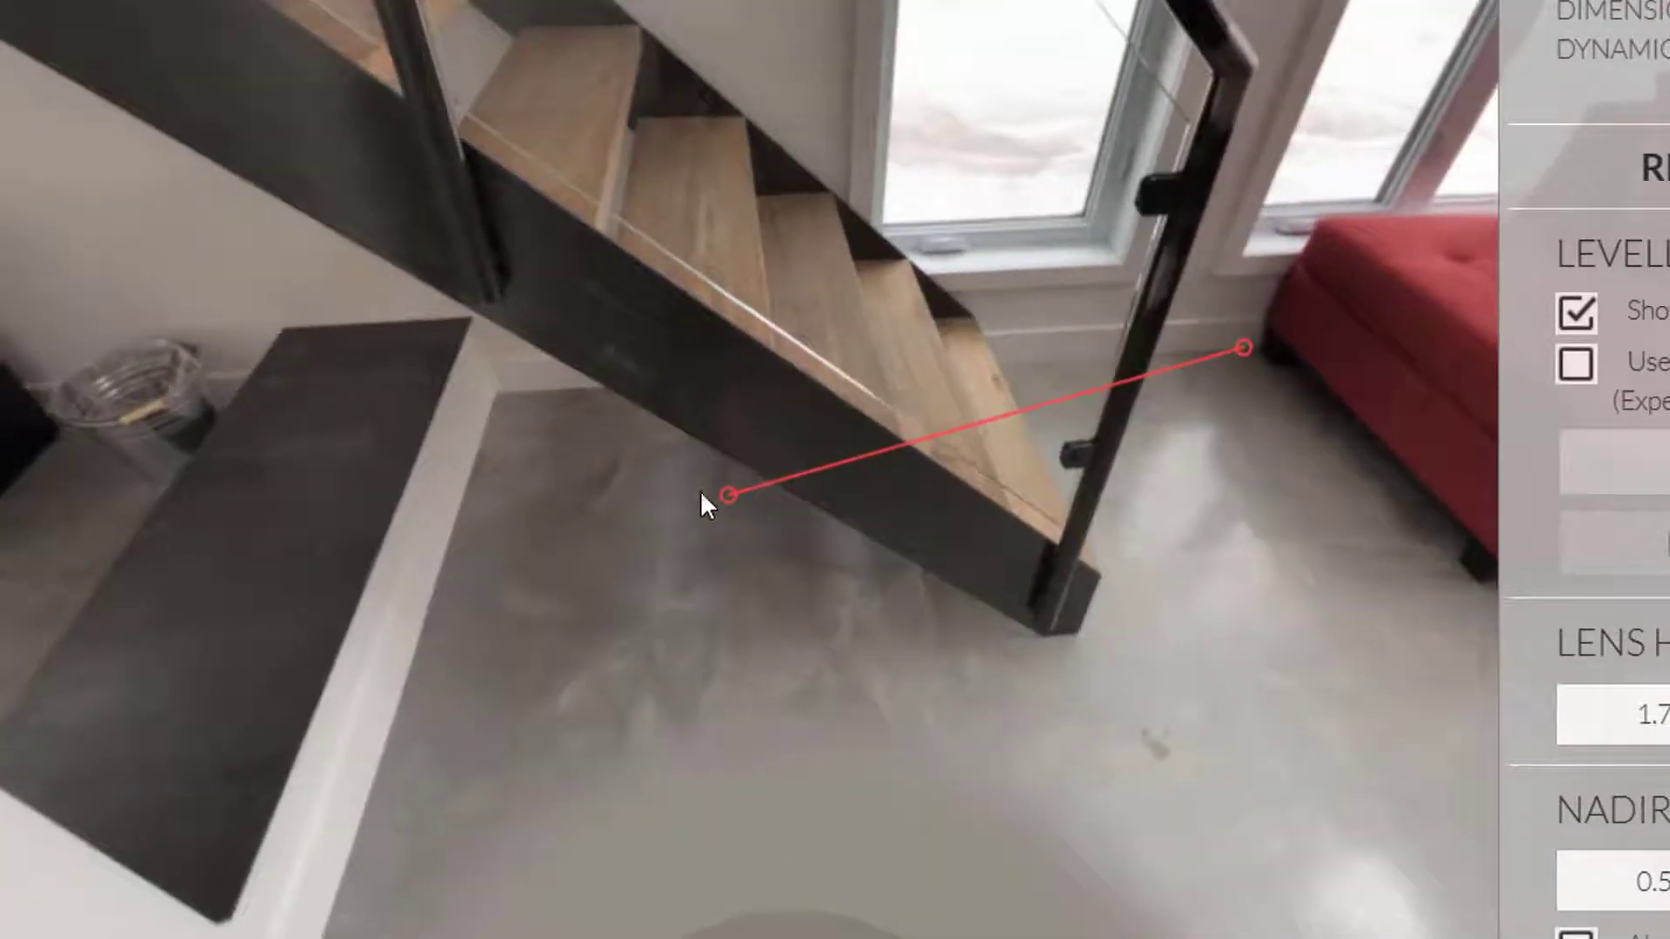
{"action": "left_click_drag", "start_coordinate": [705, 491], "coordinate": [515, 394]}
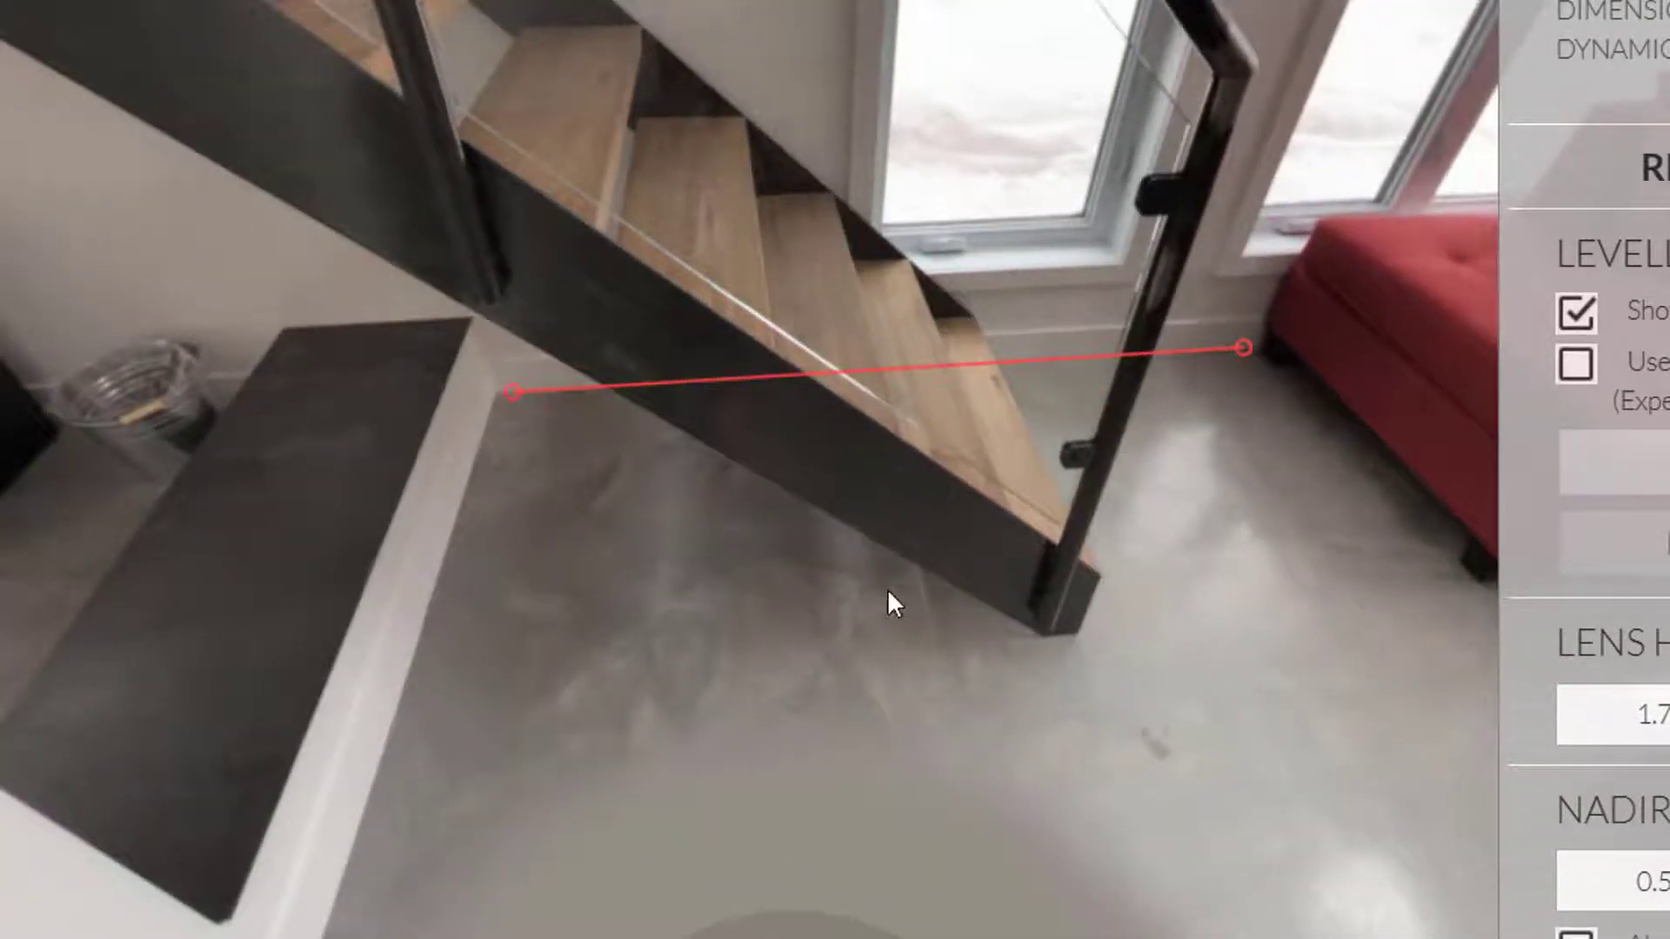
{"action": "left_click_drag", "start_coordinate": [888, 589], "coordinate": [705, 694]}
{"action": "left_click_drag", "start_coordinate": [1101, 591], "coordinate": [305, 787]}
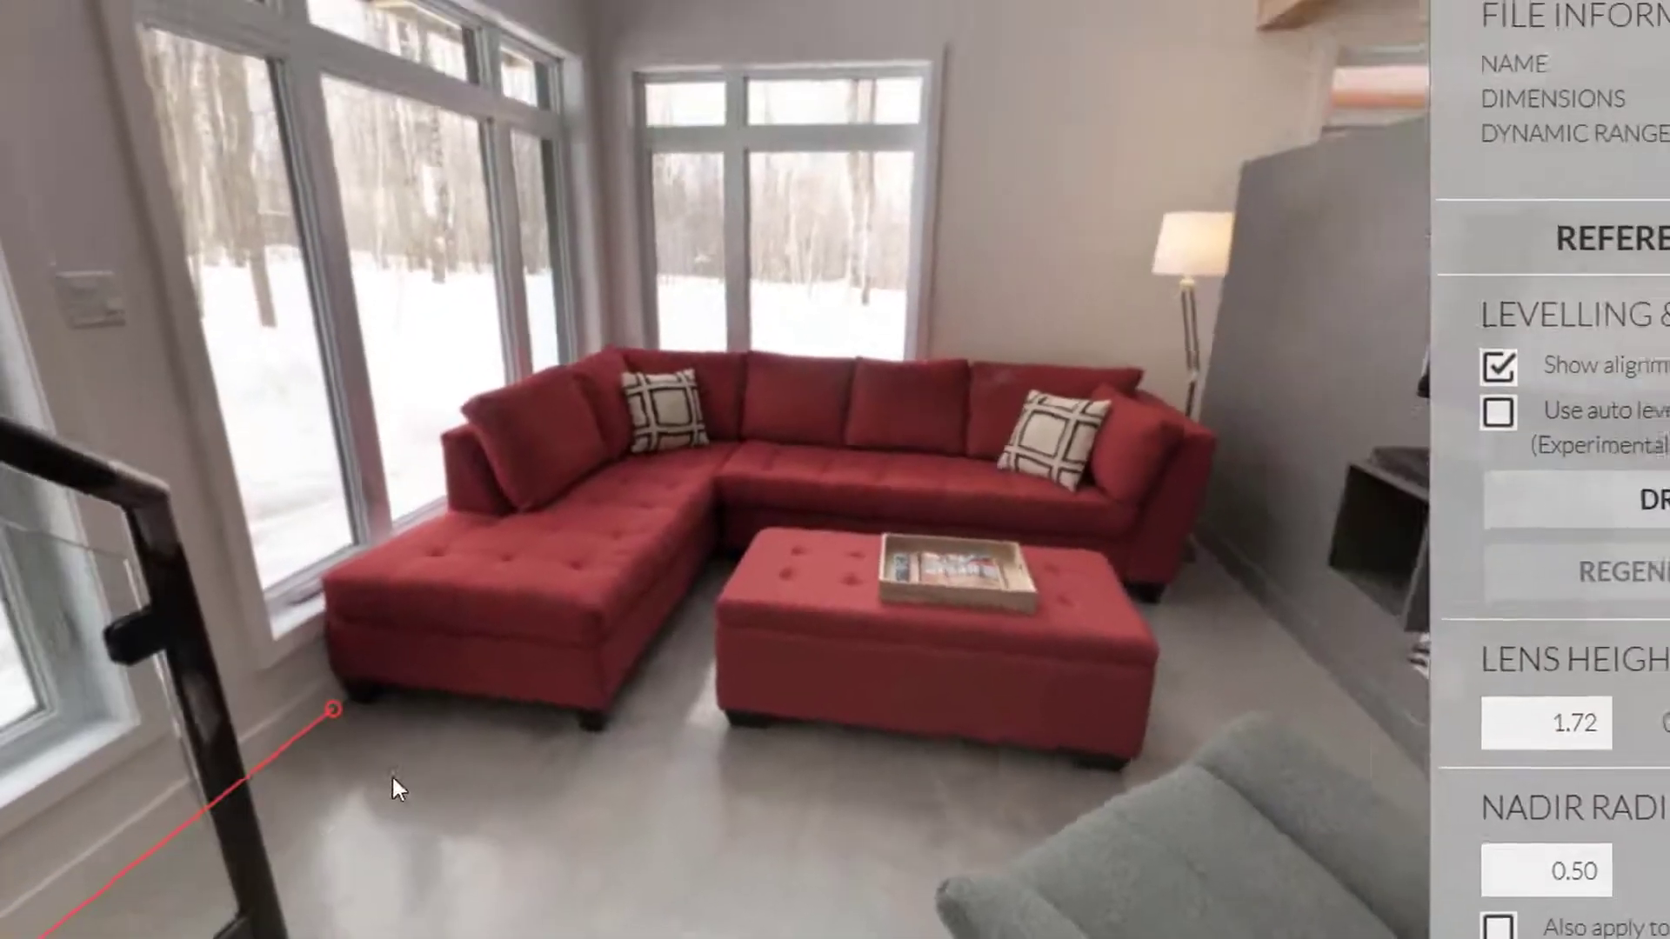
{"action": "left_click_drag", "start_coordinate": [1244, 581], "coordinate": [1296, 500]}
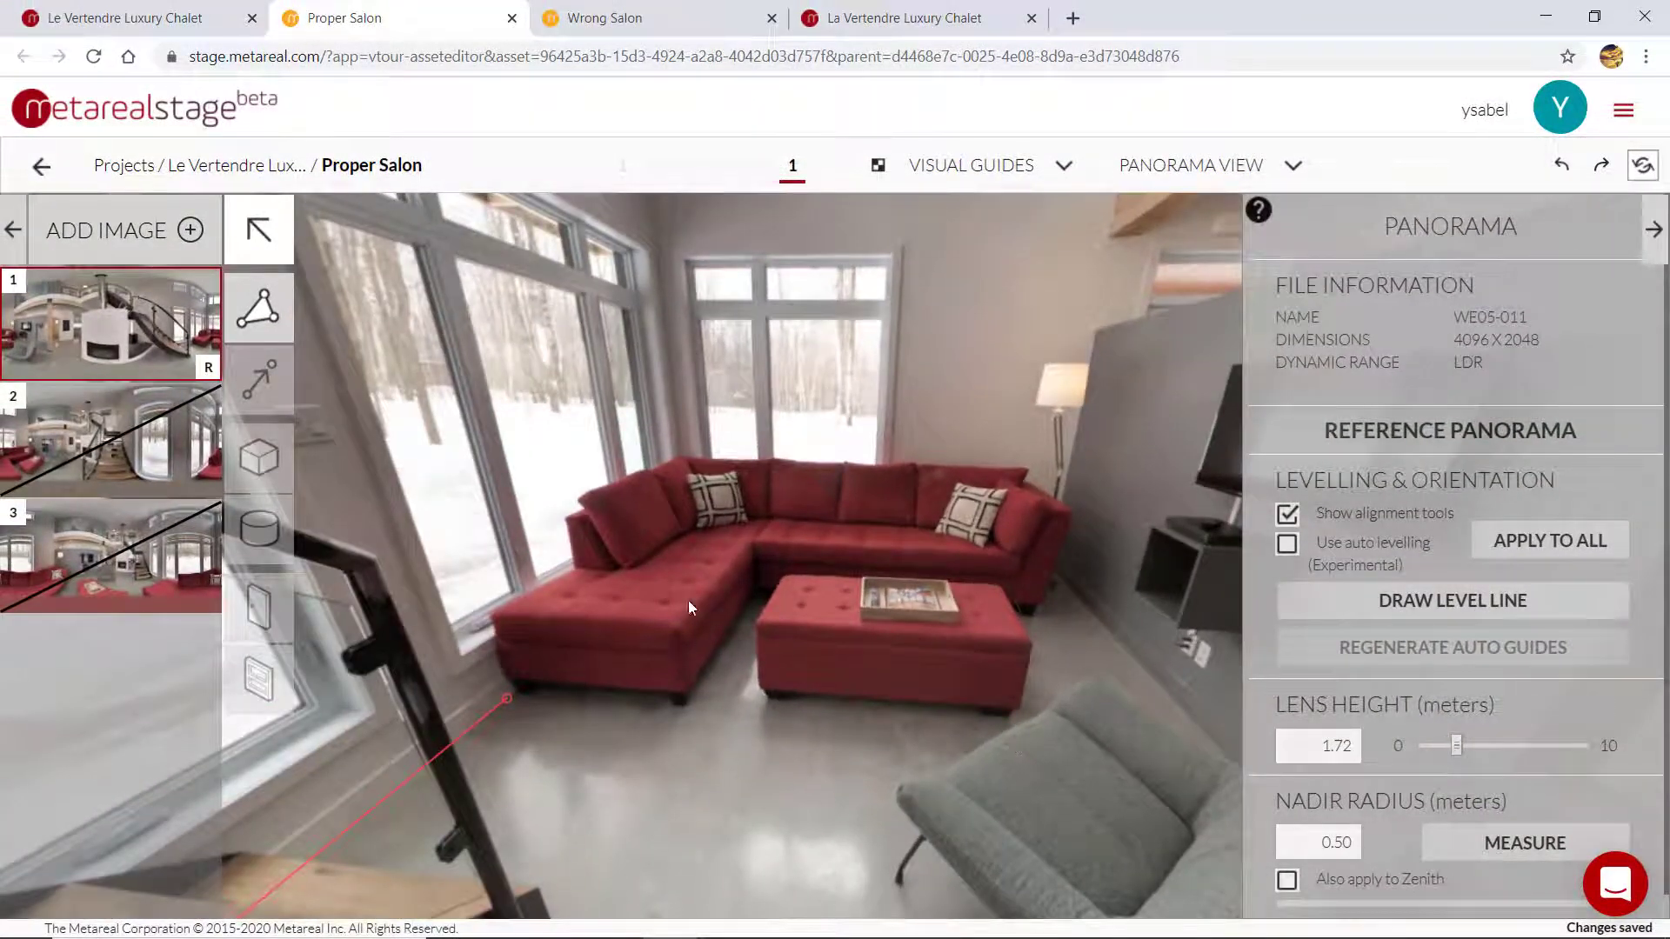
- Fix the level line's end on the window-frame top behind the red sofa
{"action": "scroll", "coordinate": [741, 593], "scroll_direction": "up", "scroll_amount": 5}
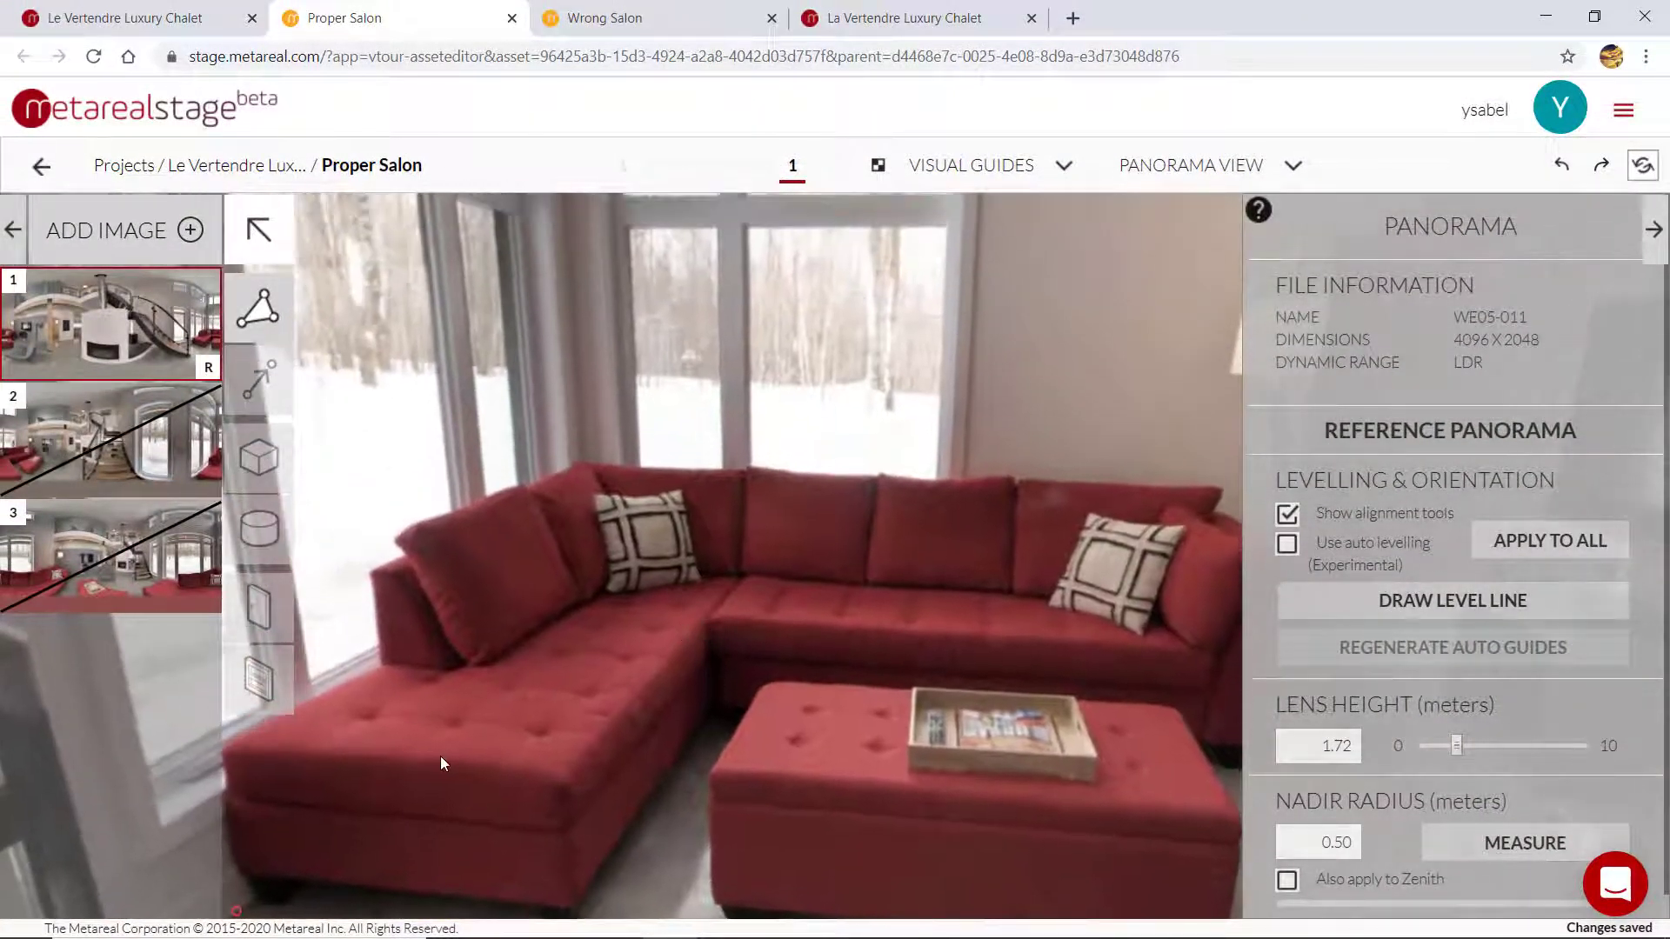
{"action": "scroll", "coordinate": [464, 692], "scroll_direction": "down", "scroll_amount": 3}
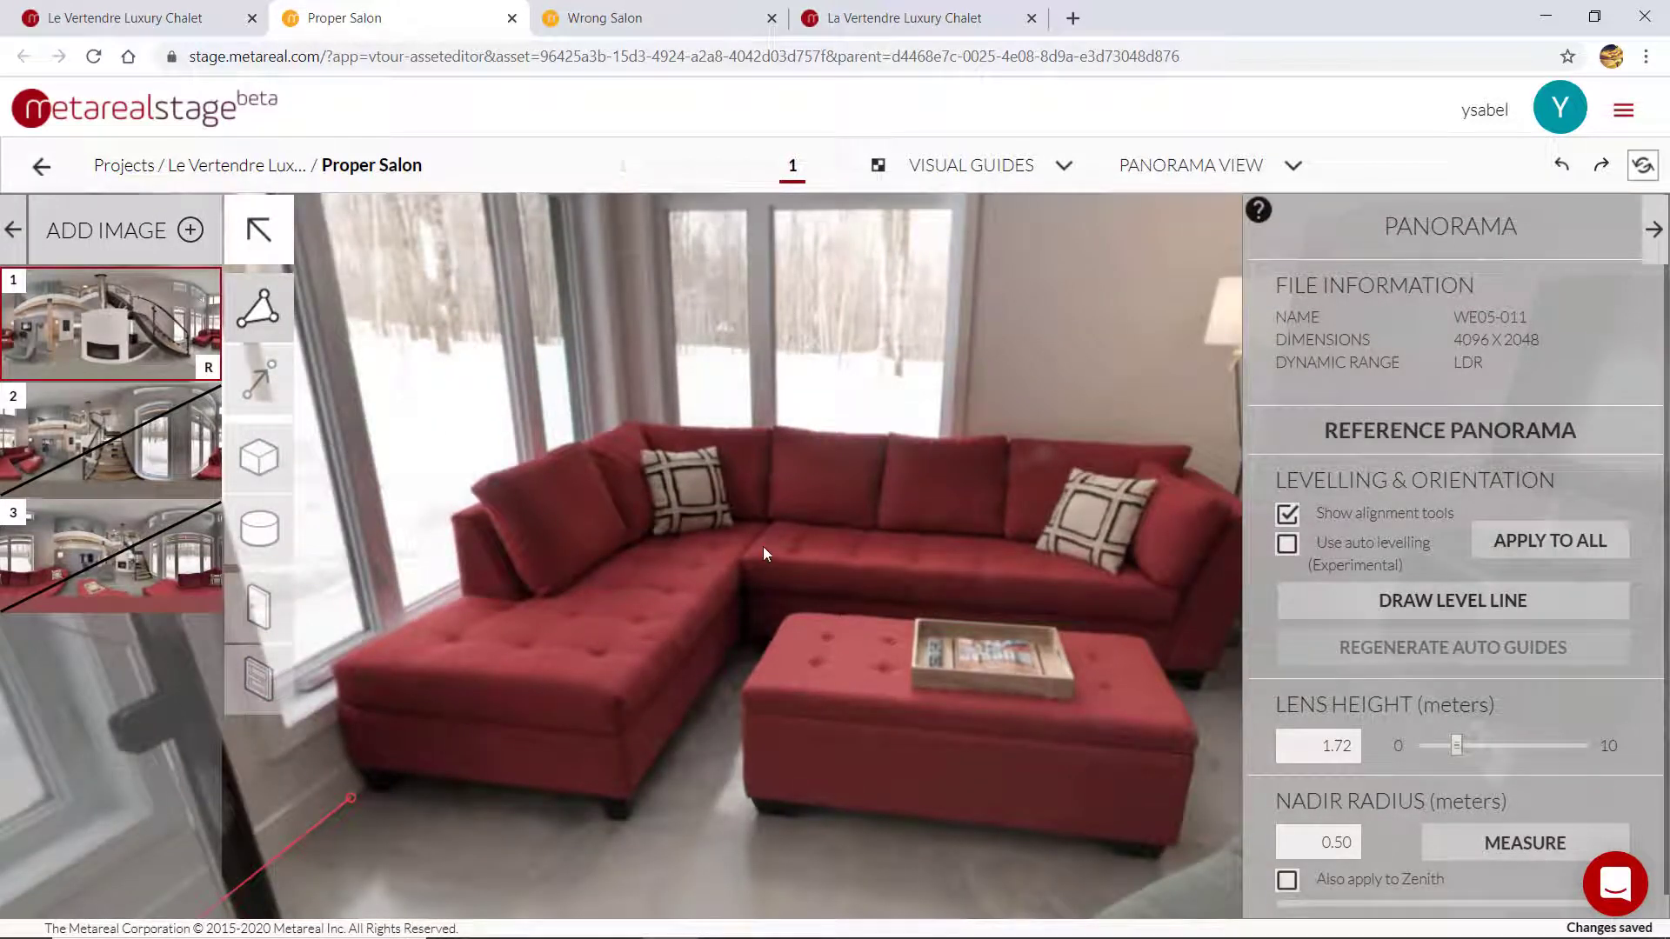
{"action": "left_click_drag", "start_coordinate": [762, 547], "coordinate": [480, 769]}
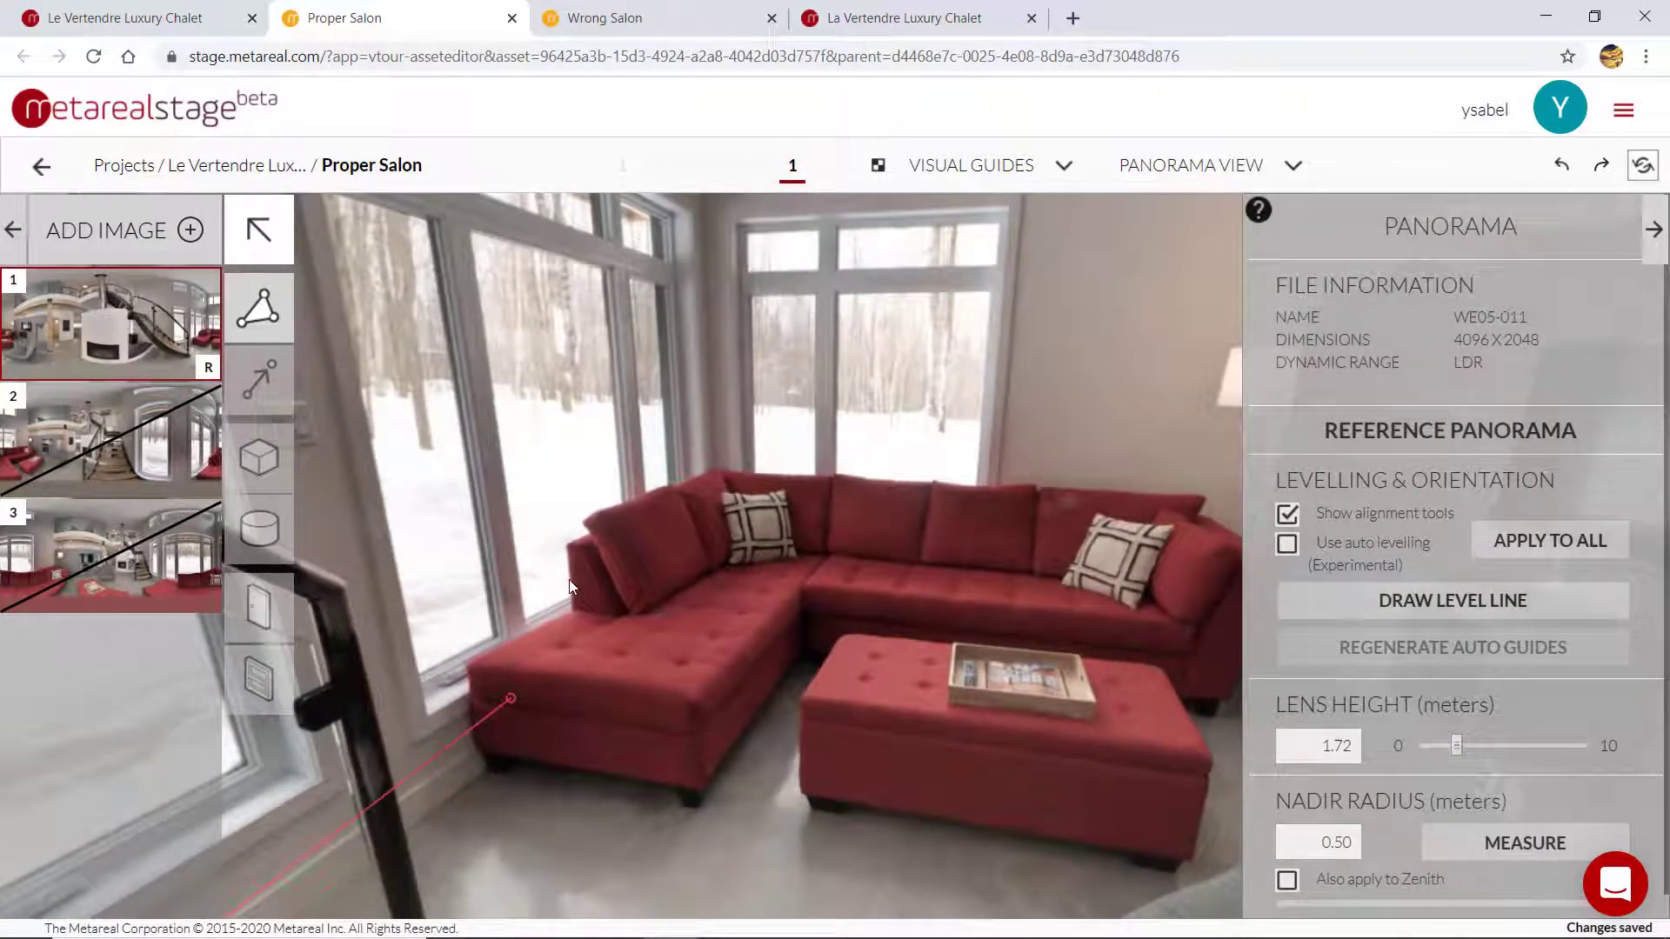
{"action": "left_click", "coordinate": [720, 210]}
{"action": "left_click_drag", "start_coordinate": [573, 672], "coordinate": [321, 622]}
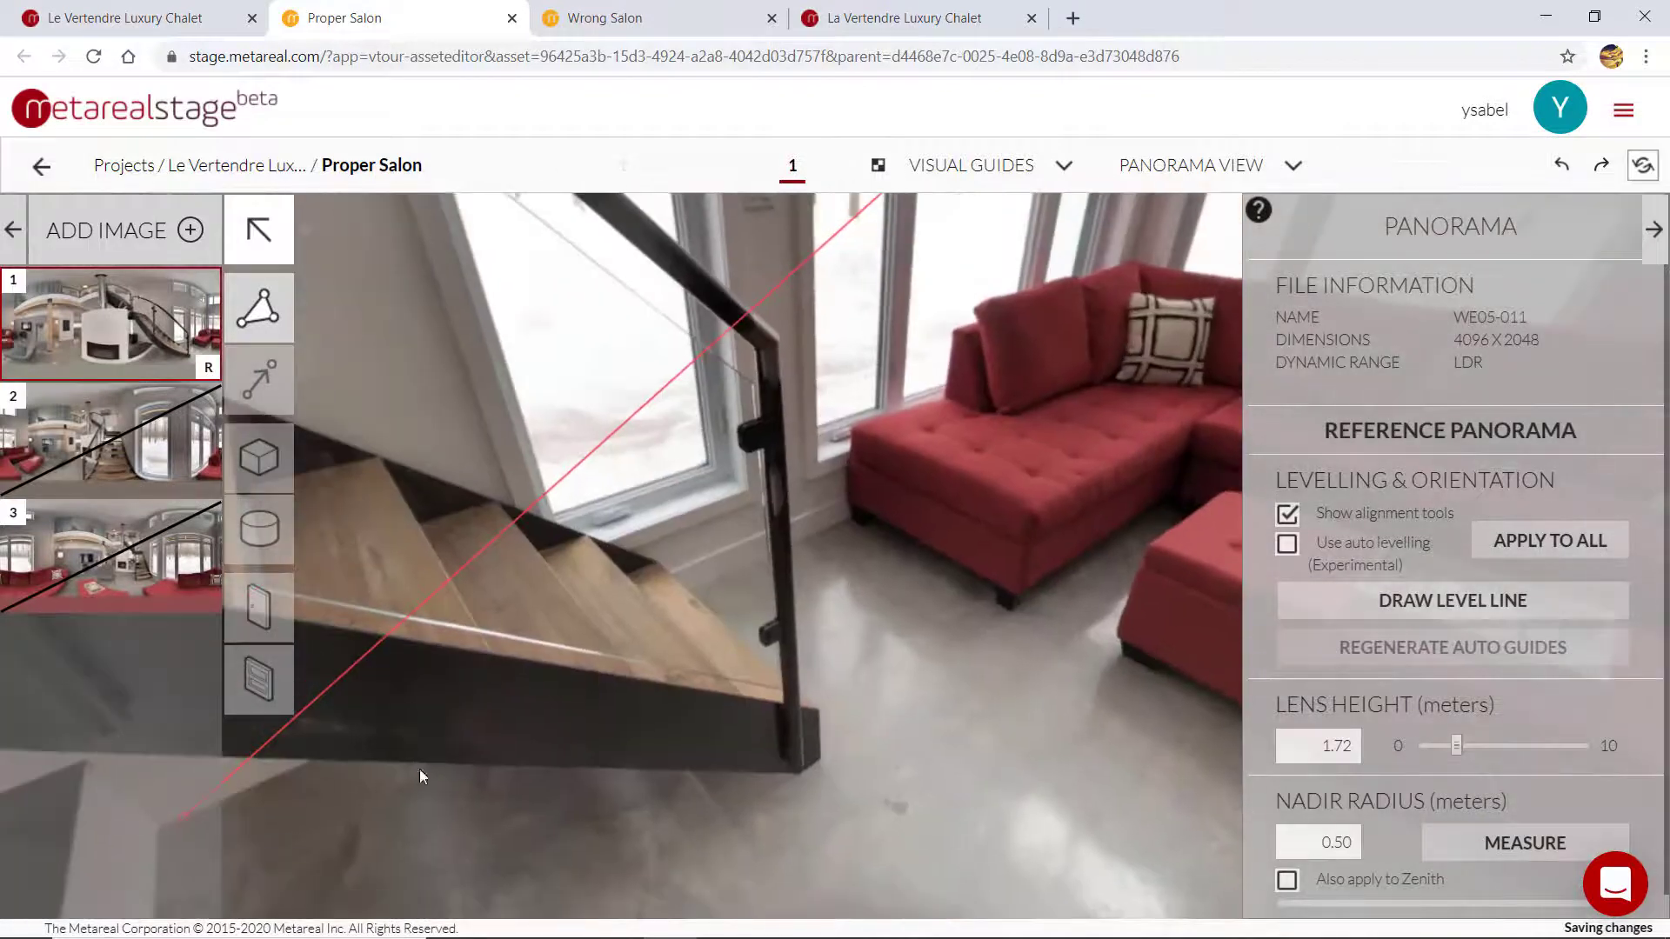
{"action": "left_click_drag", "start_coordinate": [418, 769], "coordinate": [968, 325]}
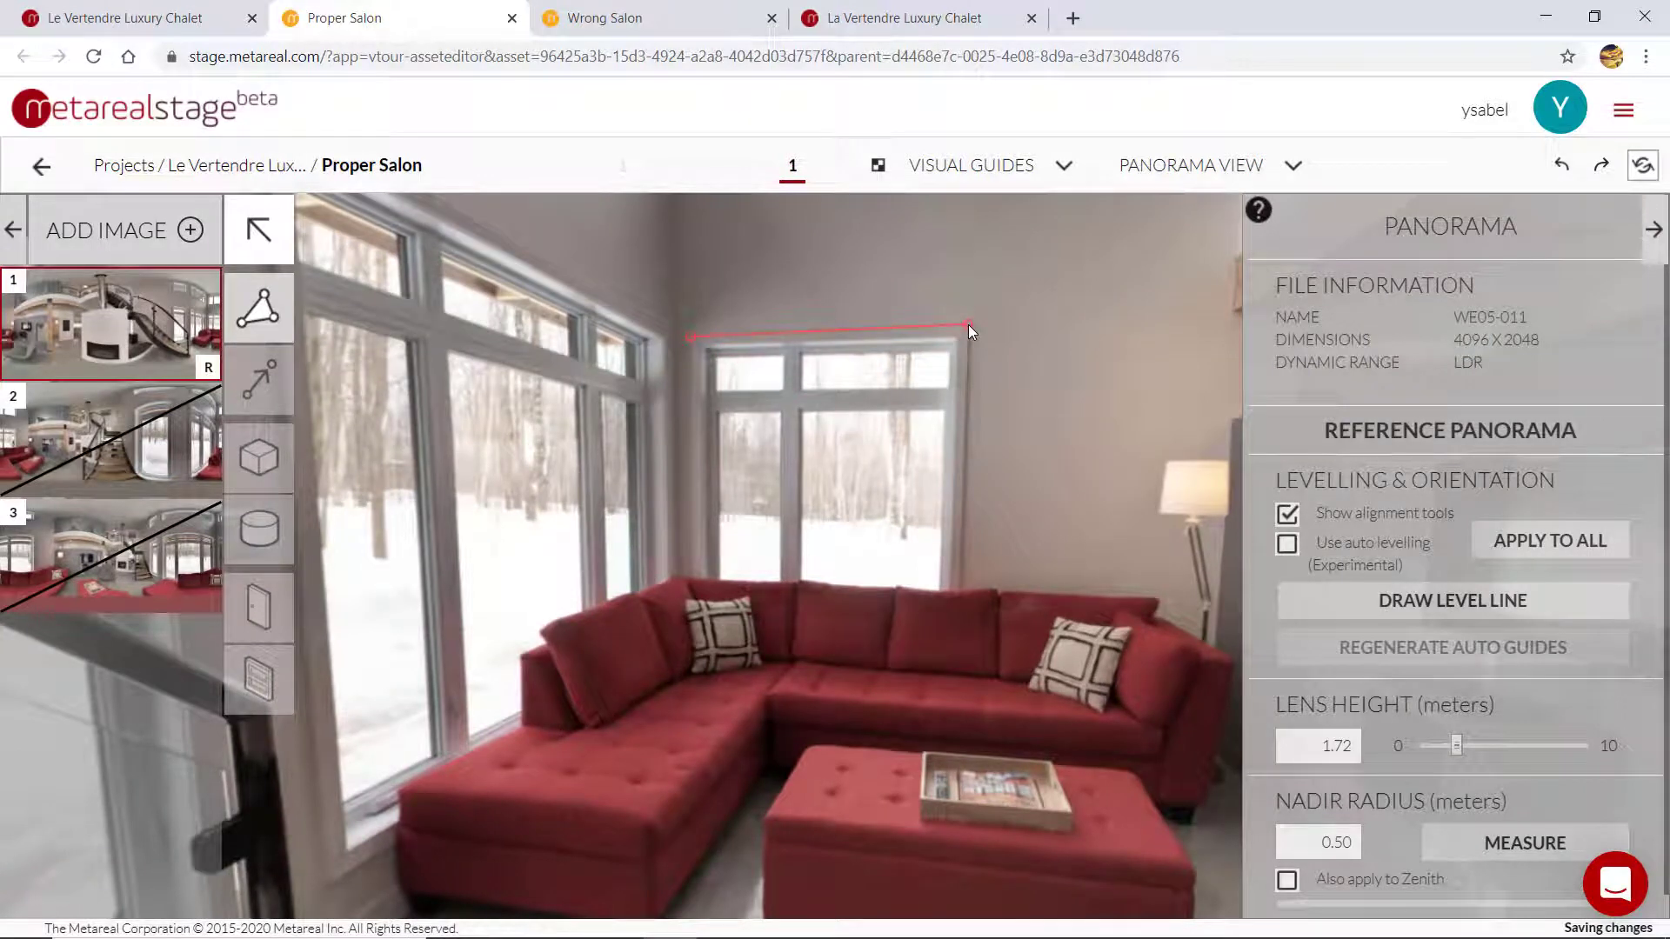
{"action": "left_click_drag", "start_coordinate": [1024, 667], "coordinate": [930, 612]}
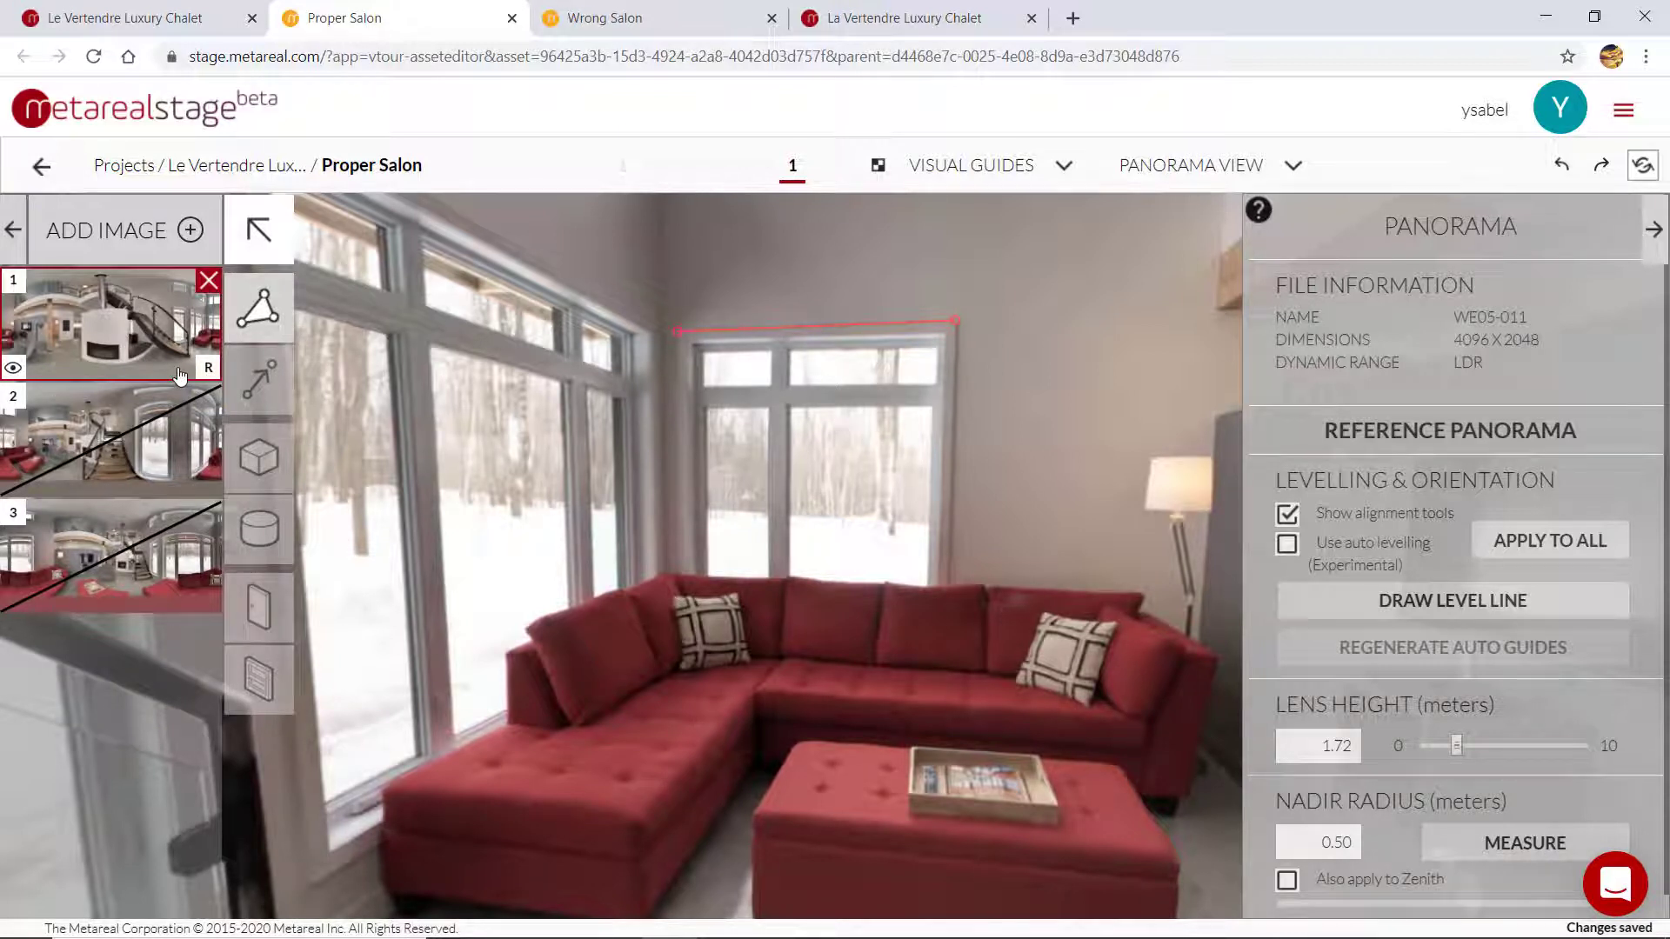
- Return to the panorama settings and re-enable the level-line alignment tools
{"action": "left_click", "coordinate": [257, 310]}
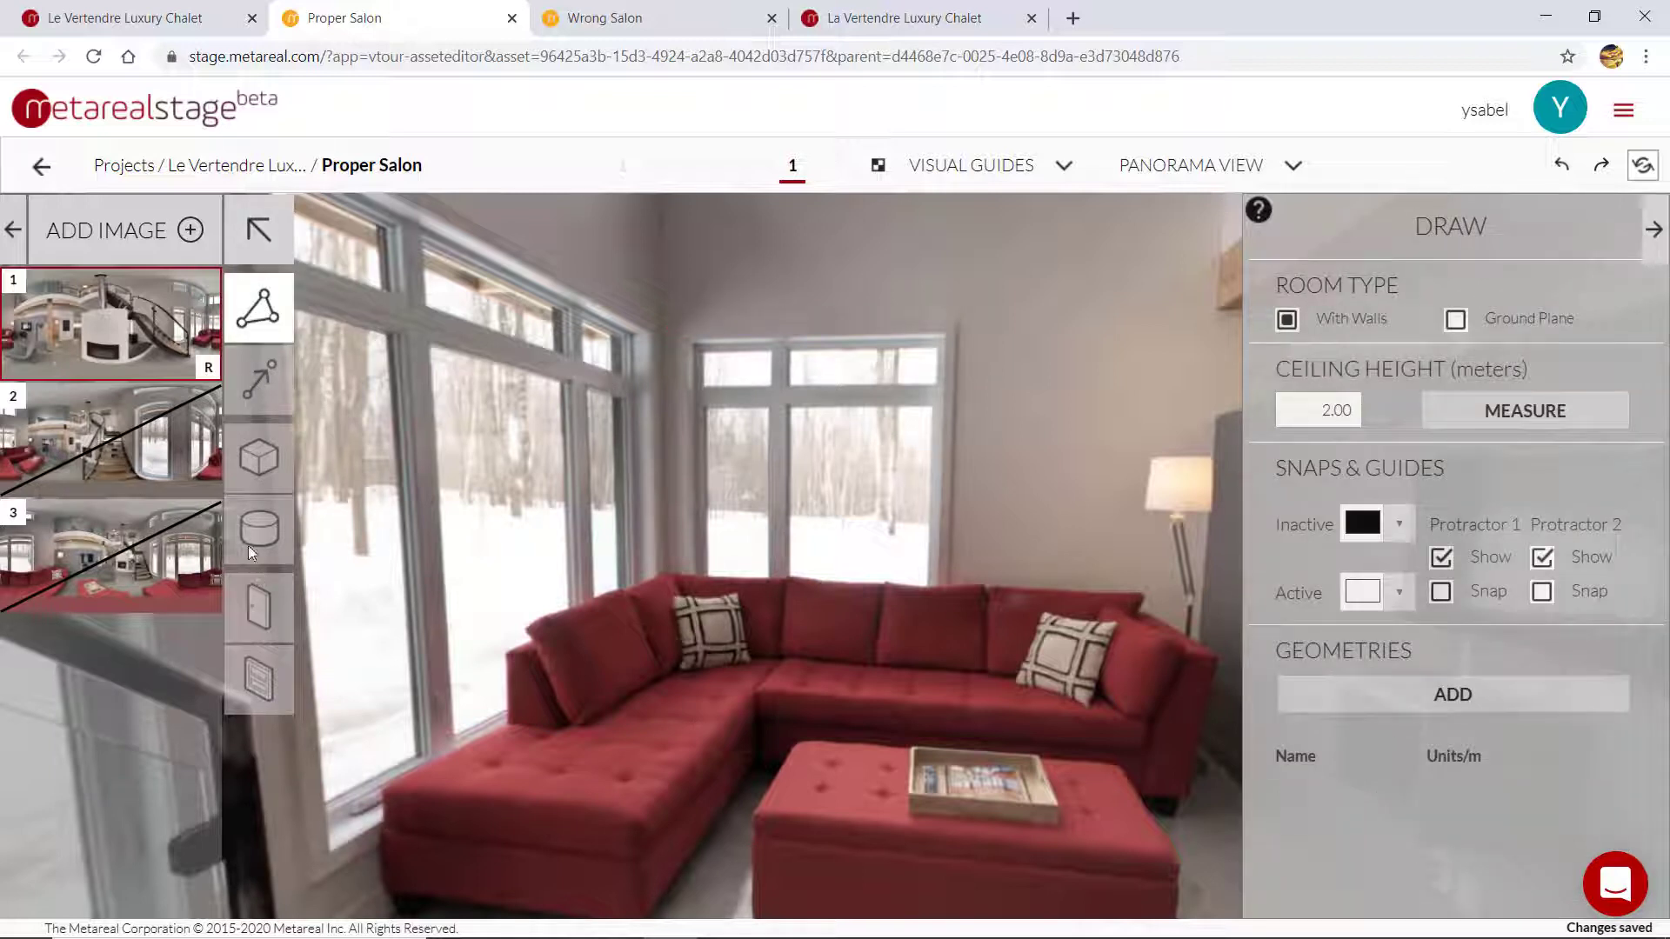
{"action": "left_click", "coordinate": [268, 252]}
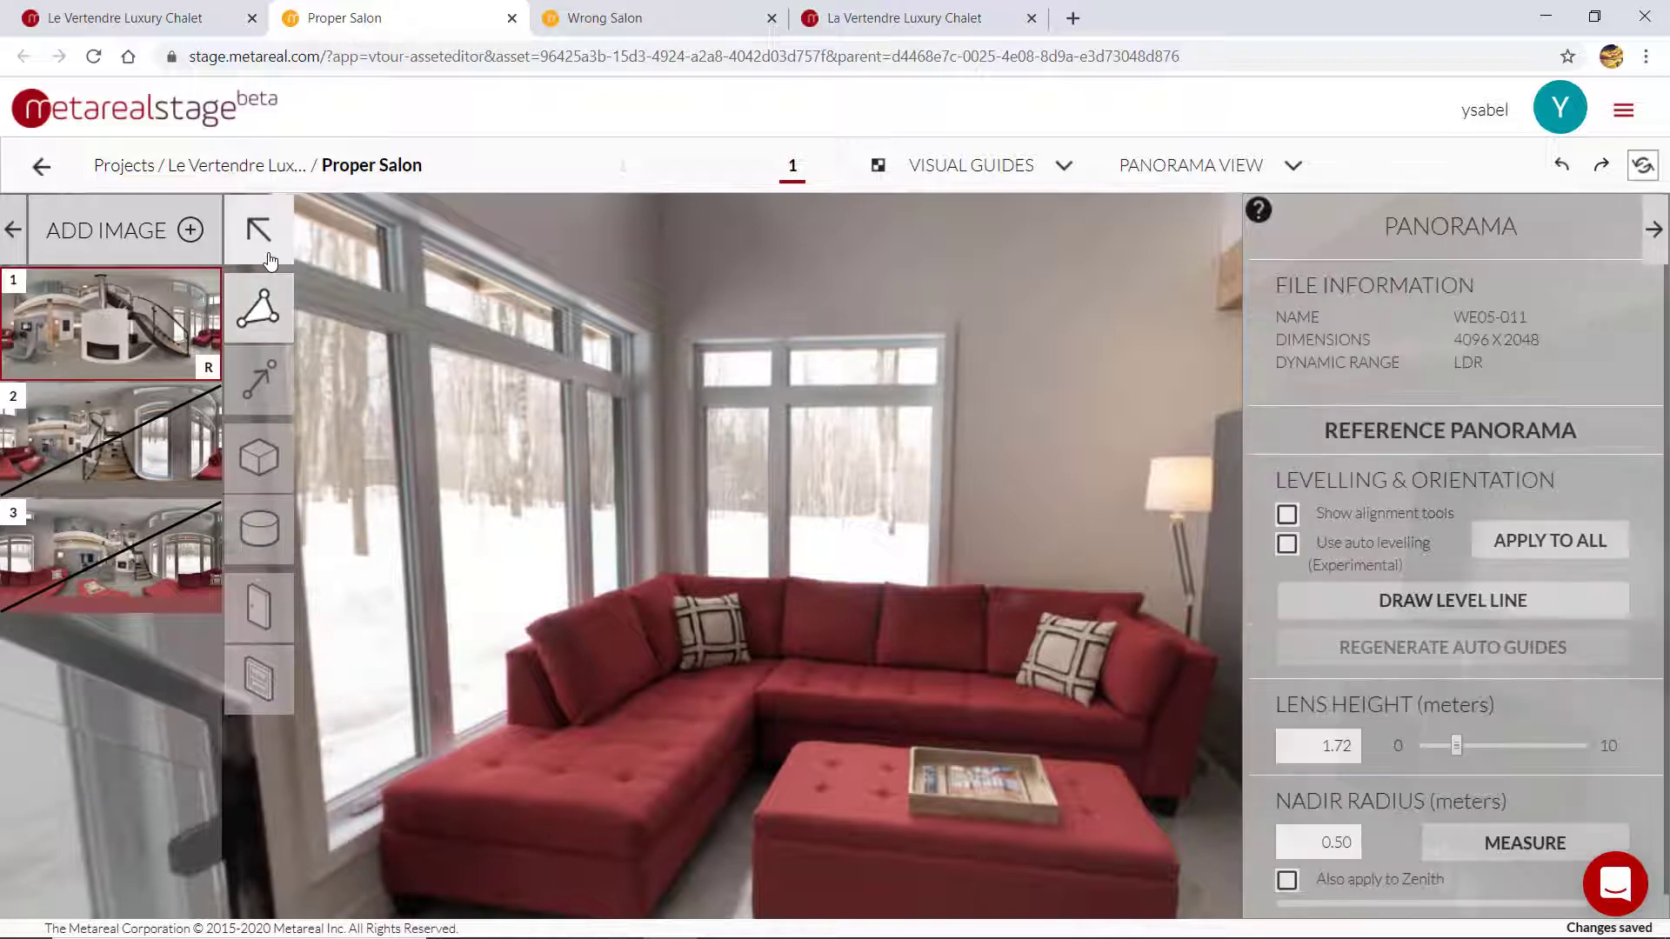
{"action": "left_click", "coordinate": [1287, 512]}
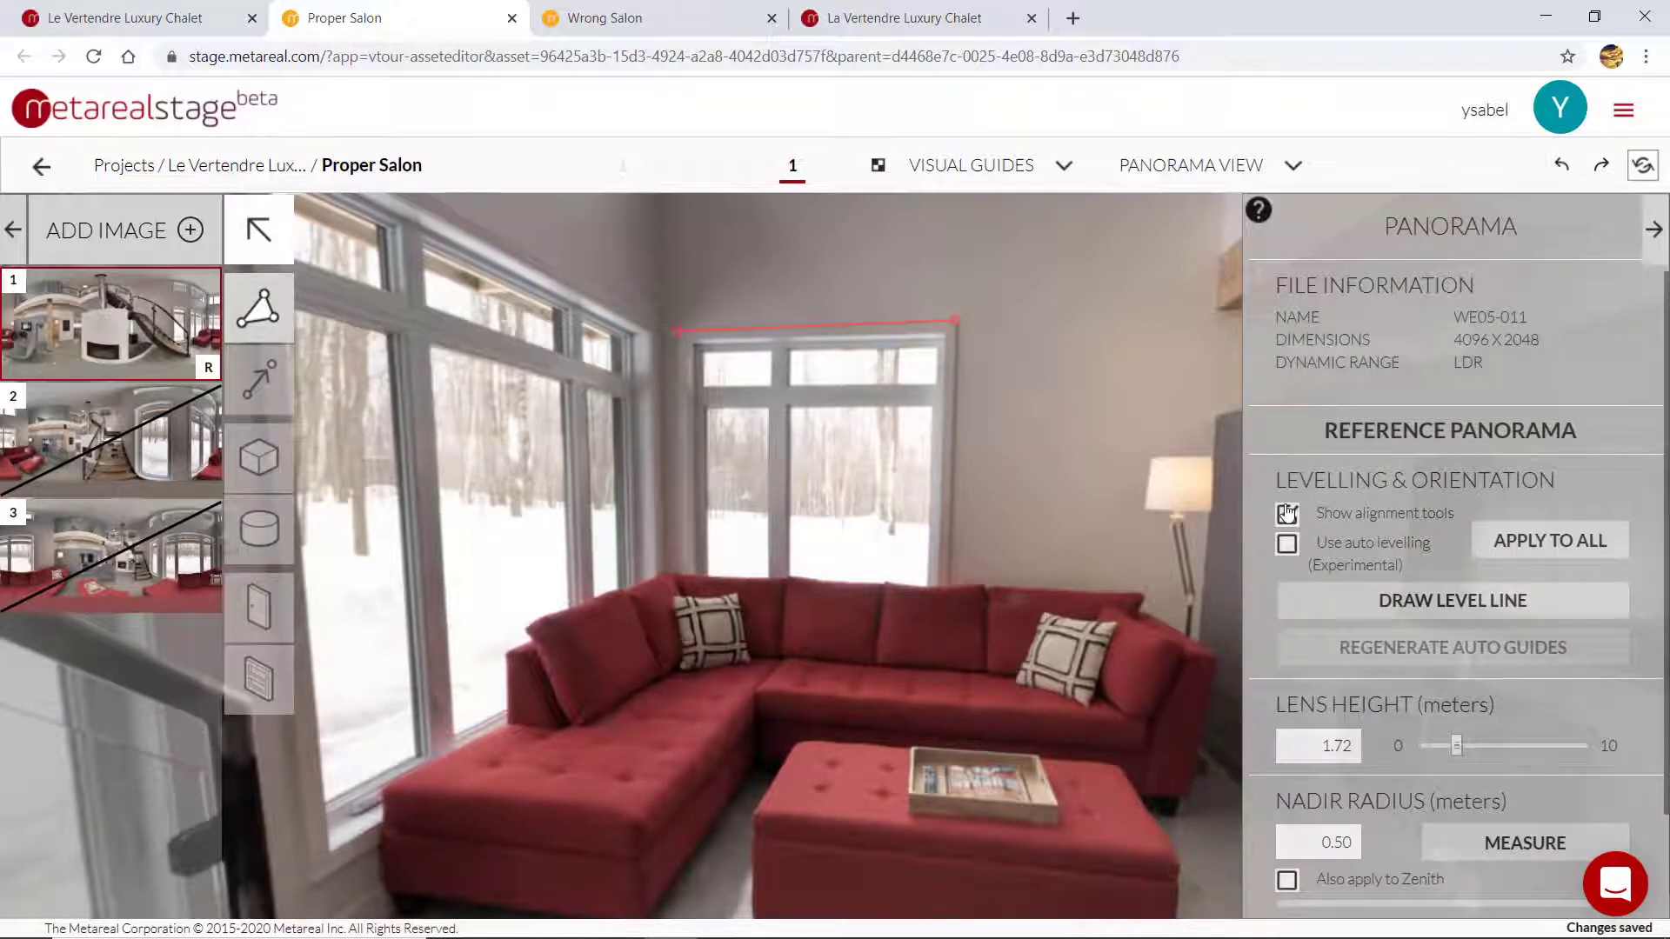
- Turn on the GRID visual guide over the panorama
{"action": "left_click", "coordinate": [1023, 163]}
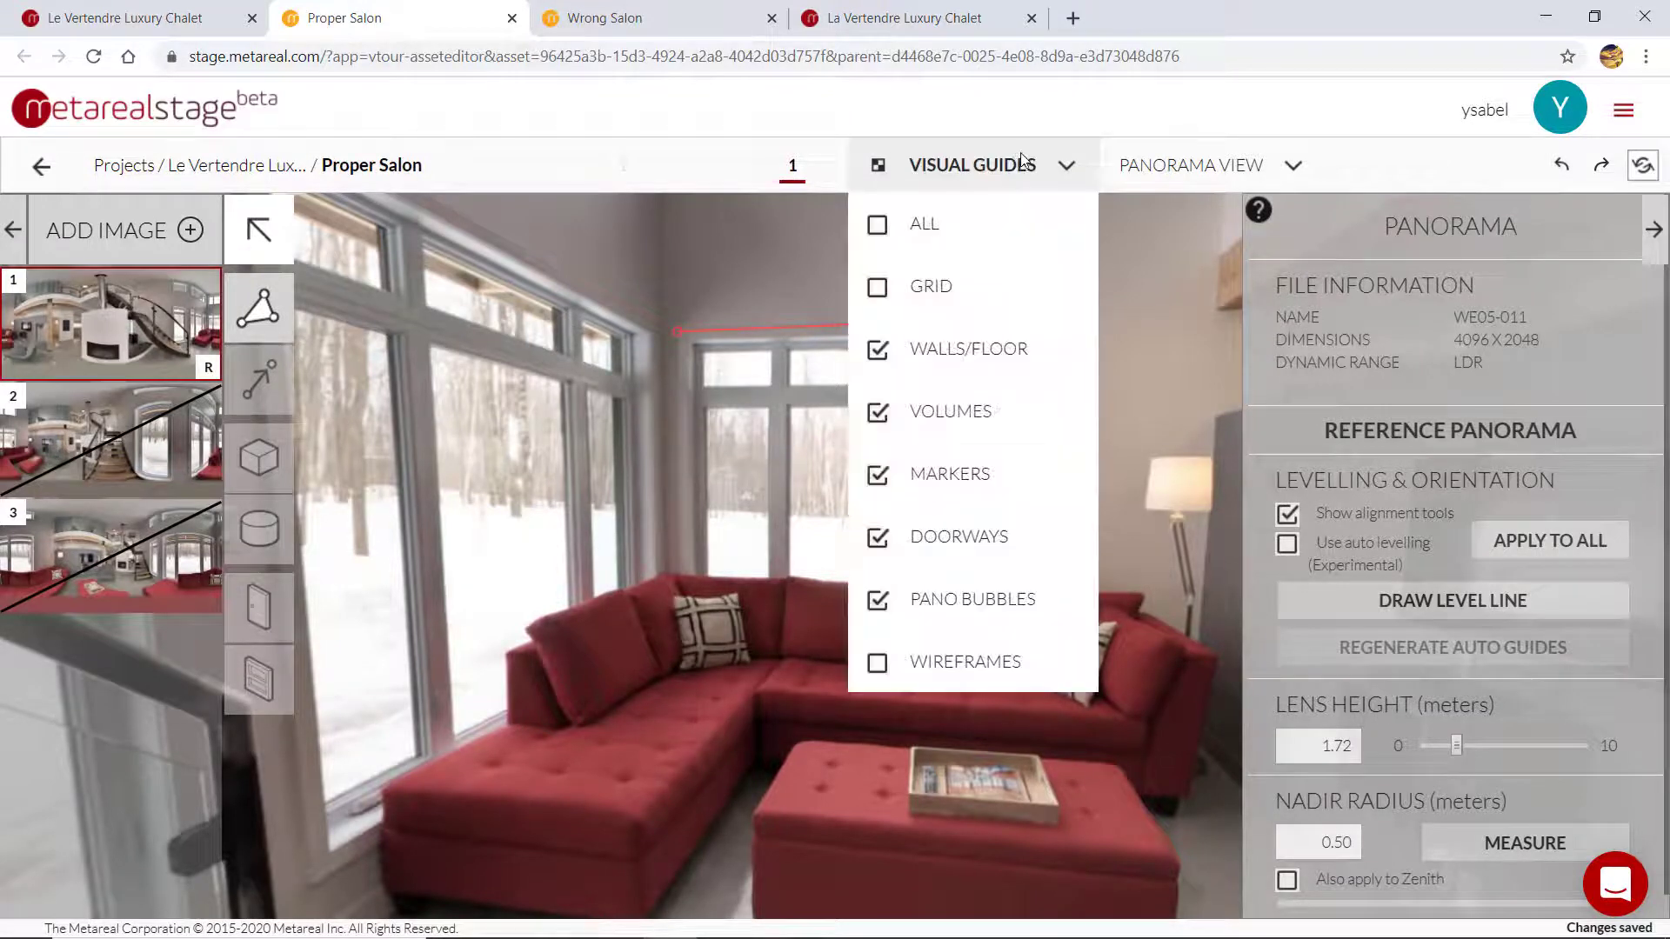
{"action": "left_click", "coordinate": [879, 294]}
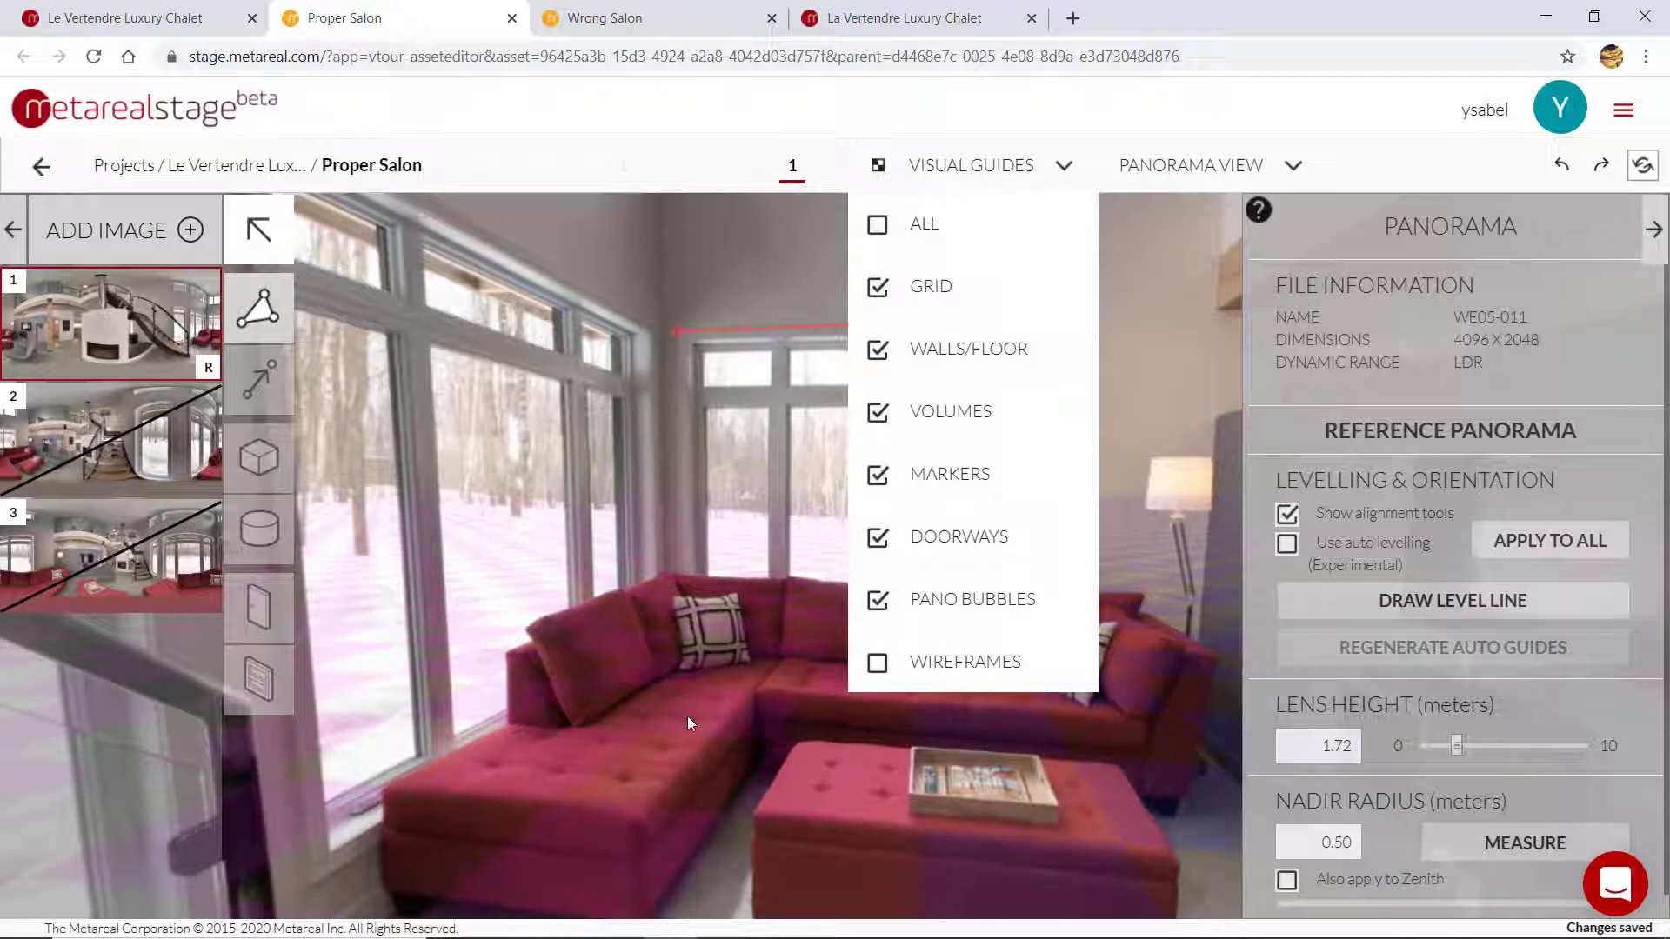
{"action": "left_click_drag", "start_coordinate": [687, 716], "coordinate": [693, 622]}
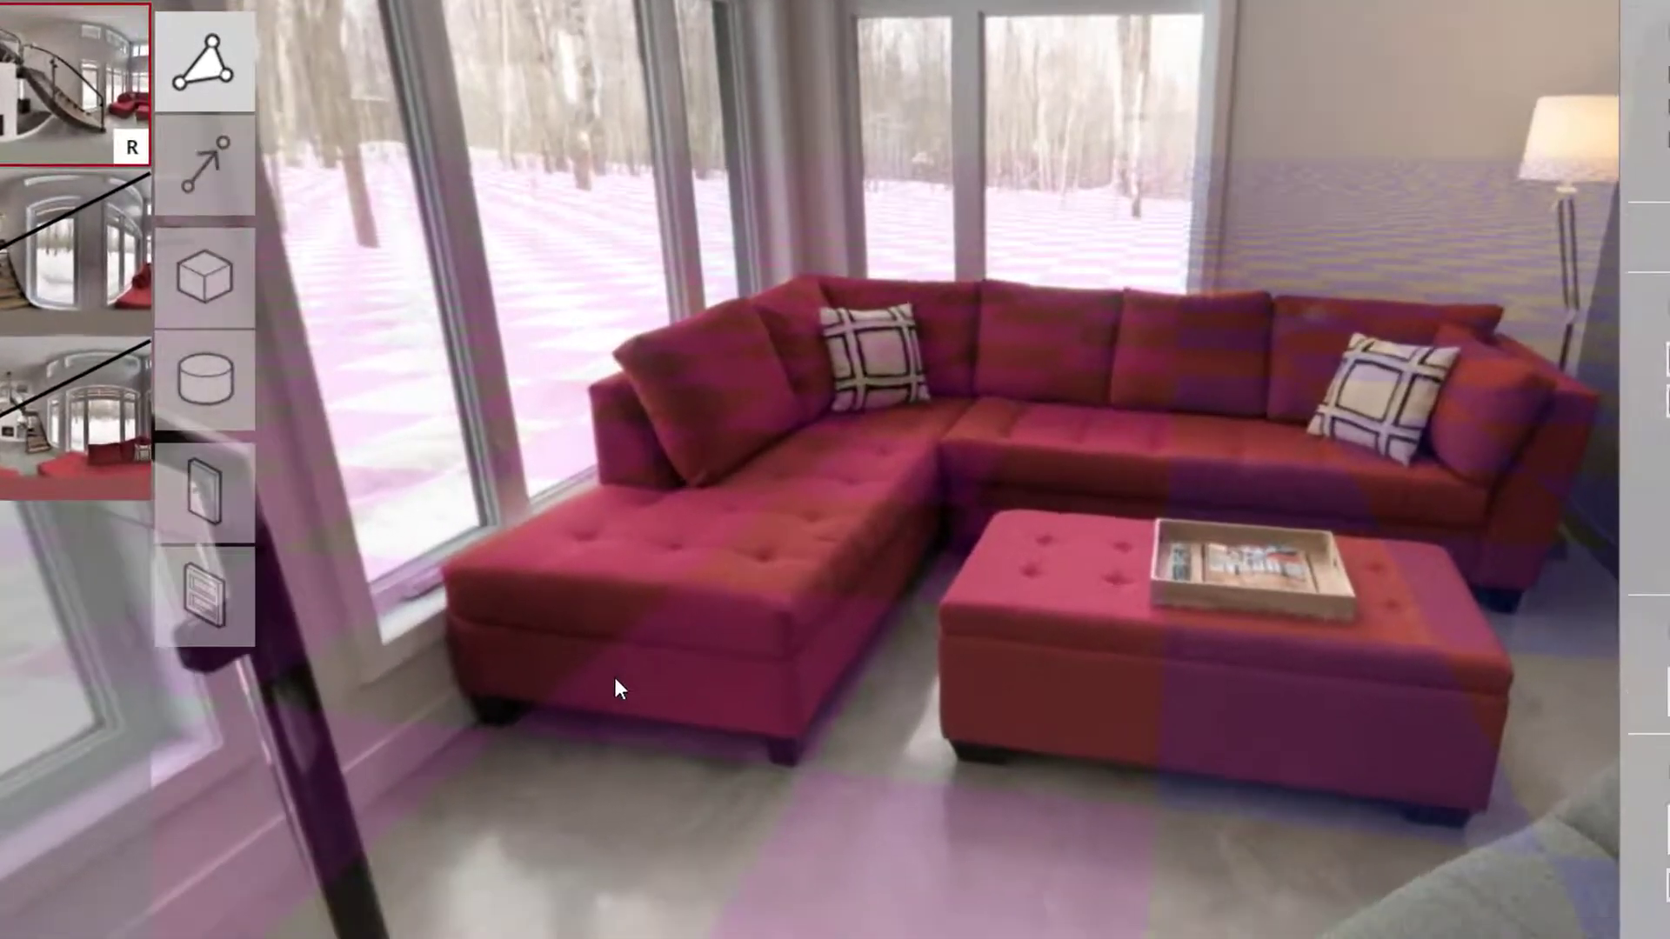
- Move the red level line to the floor-wall edge, from the sofa corner to the pillar base
{"action": "left_click_drag", "start_coordinate": [461, 746], "coordinate": [909, 584]}
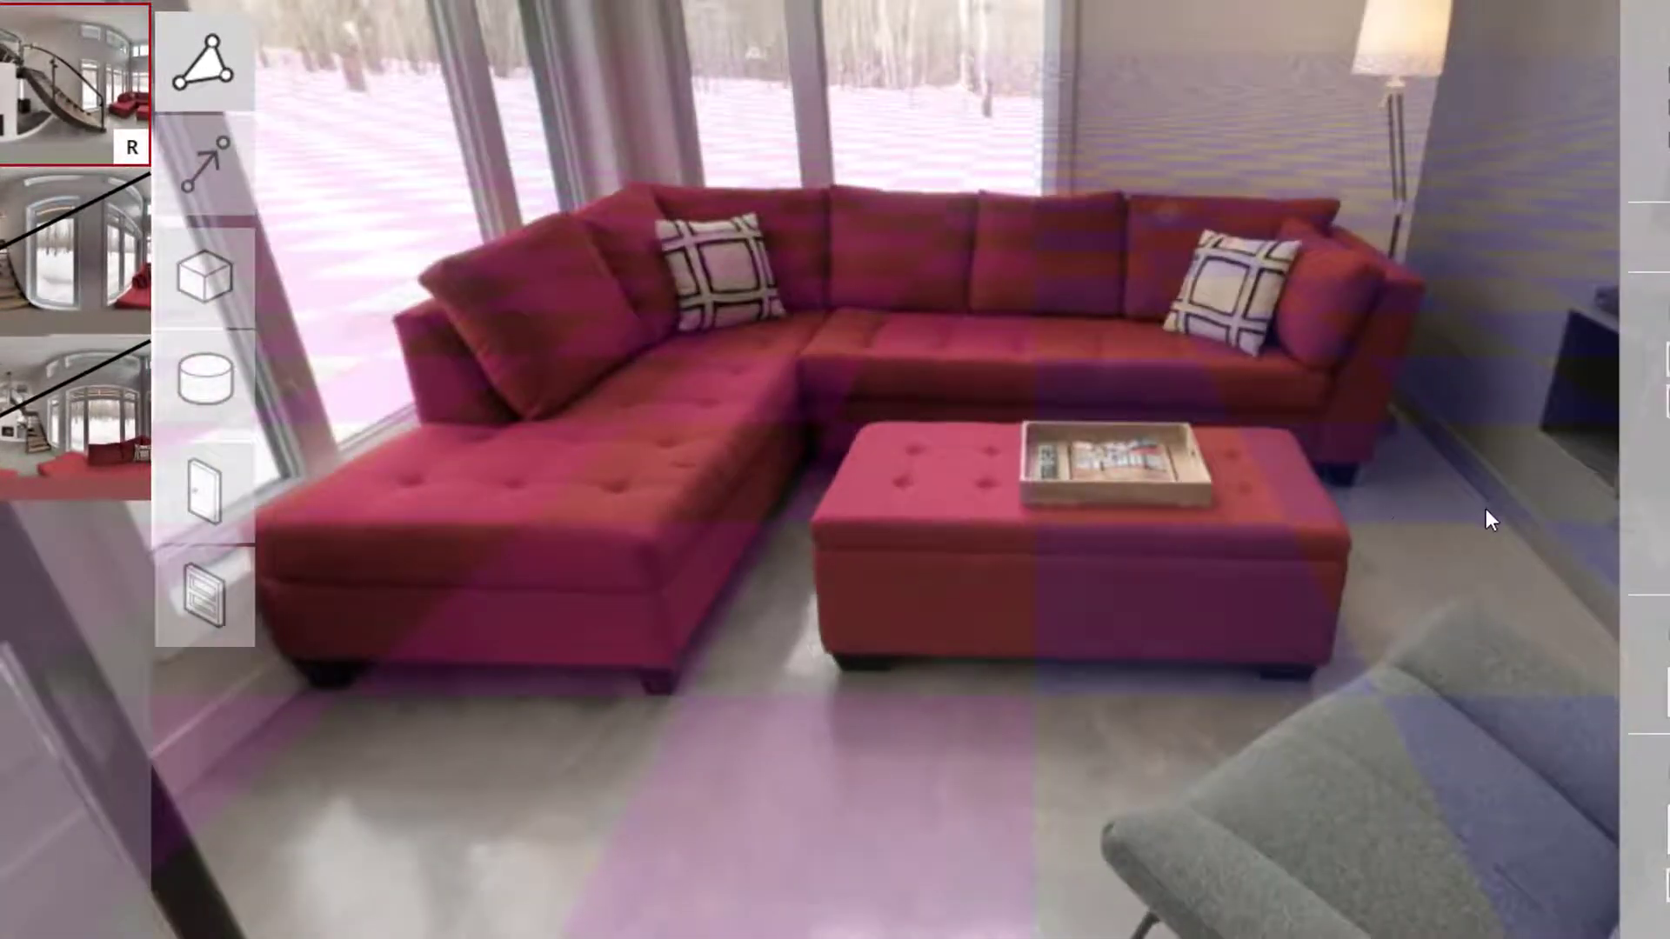
{"action": "left_click_drag", "start_coordinate": [1489, 518], "coordinate": [1049, 442]}
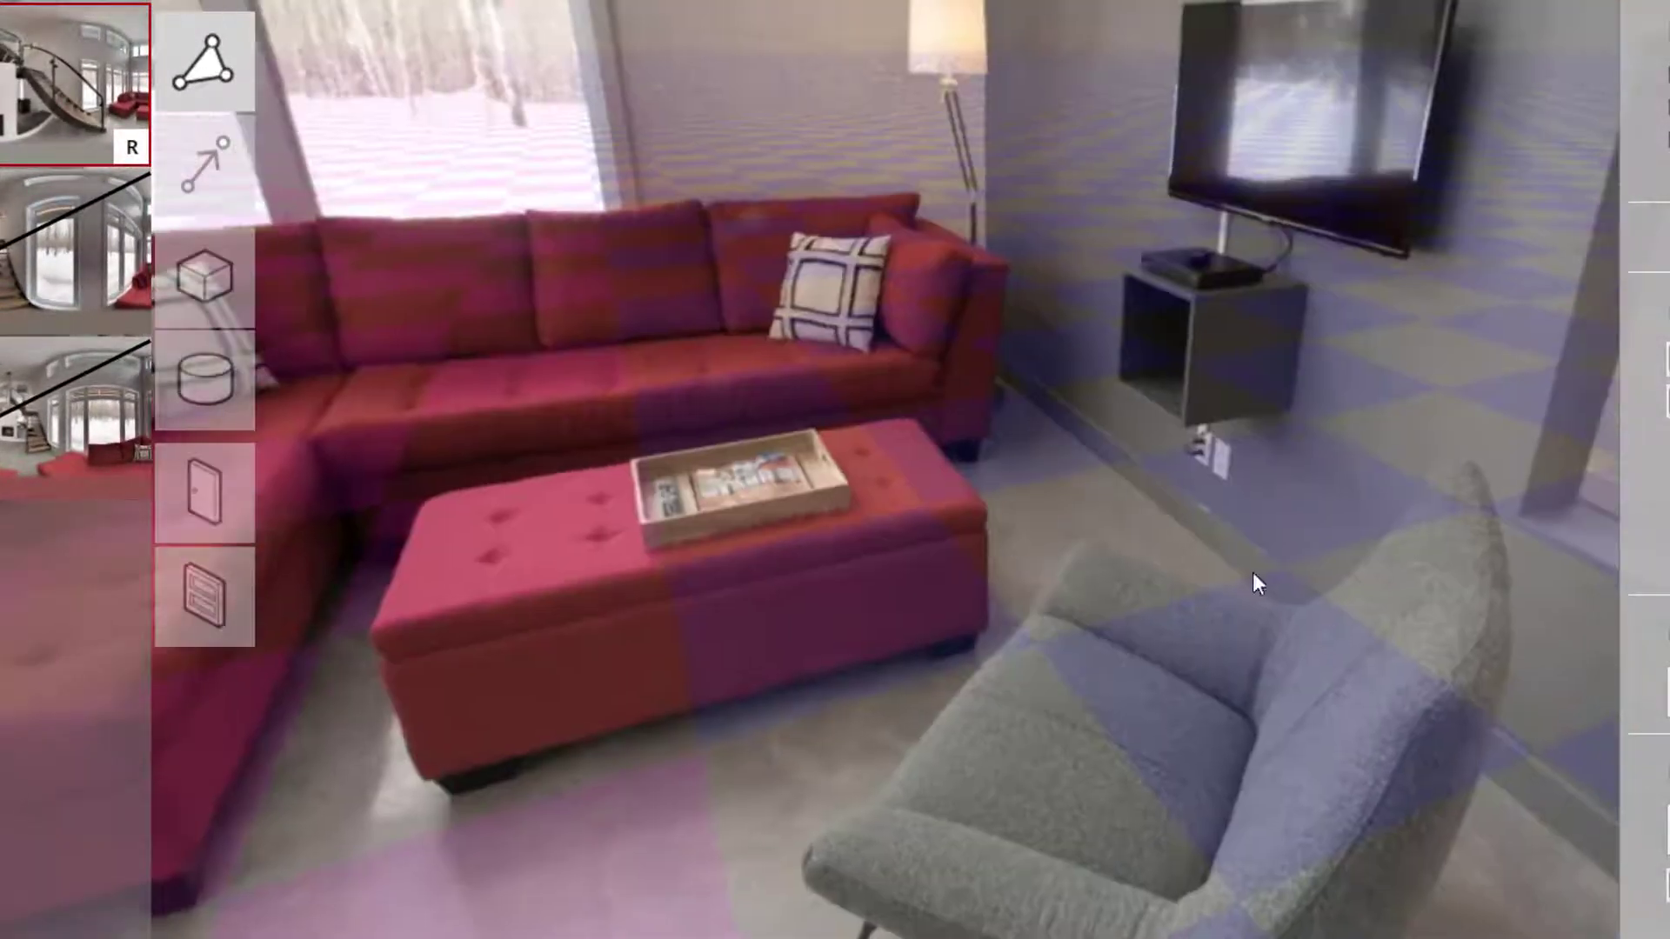
{"action": "left_click_drag", "start_coordinate": [816, 296], "coordinate": [964, 472]}
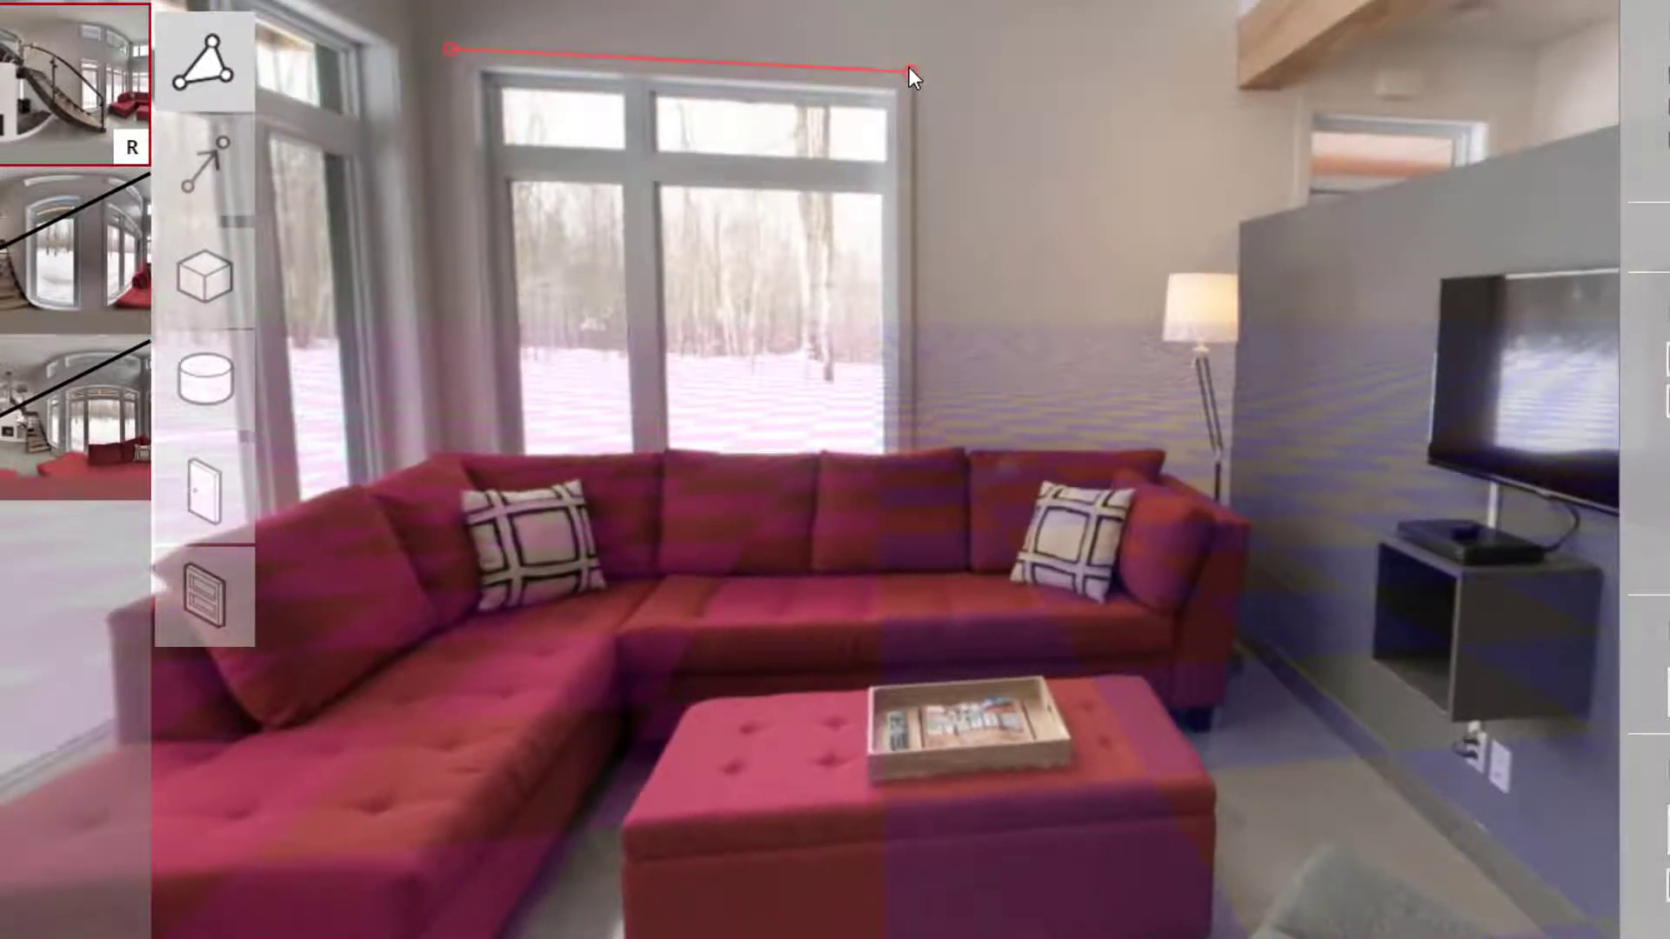
{"action": "left_click_drag", "start_coordinate": [910, 70], "coordinate": [1264, 664]}
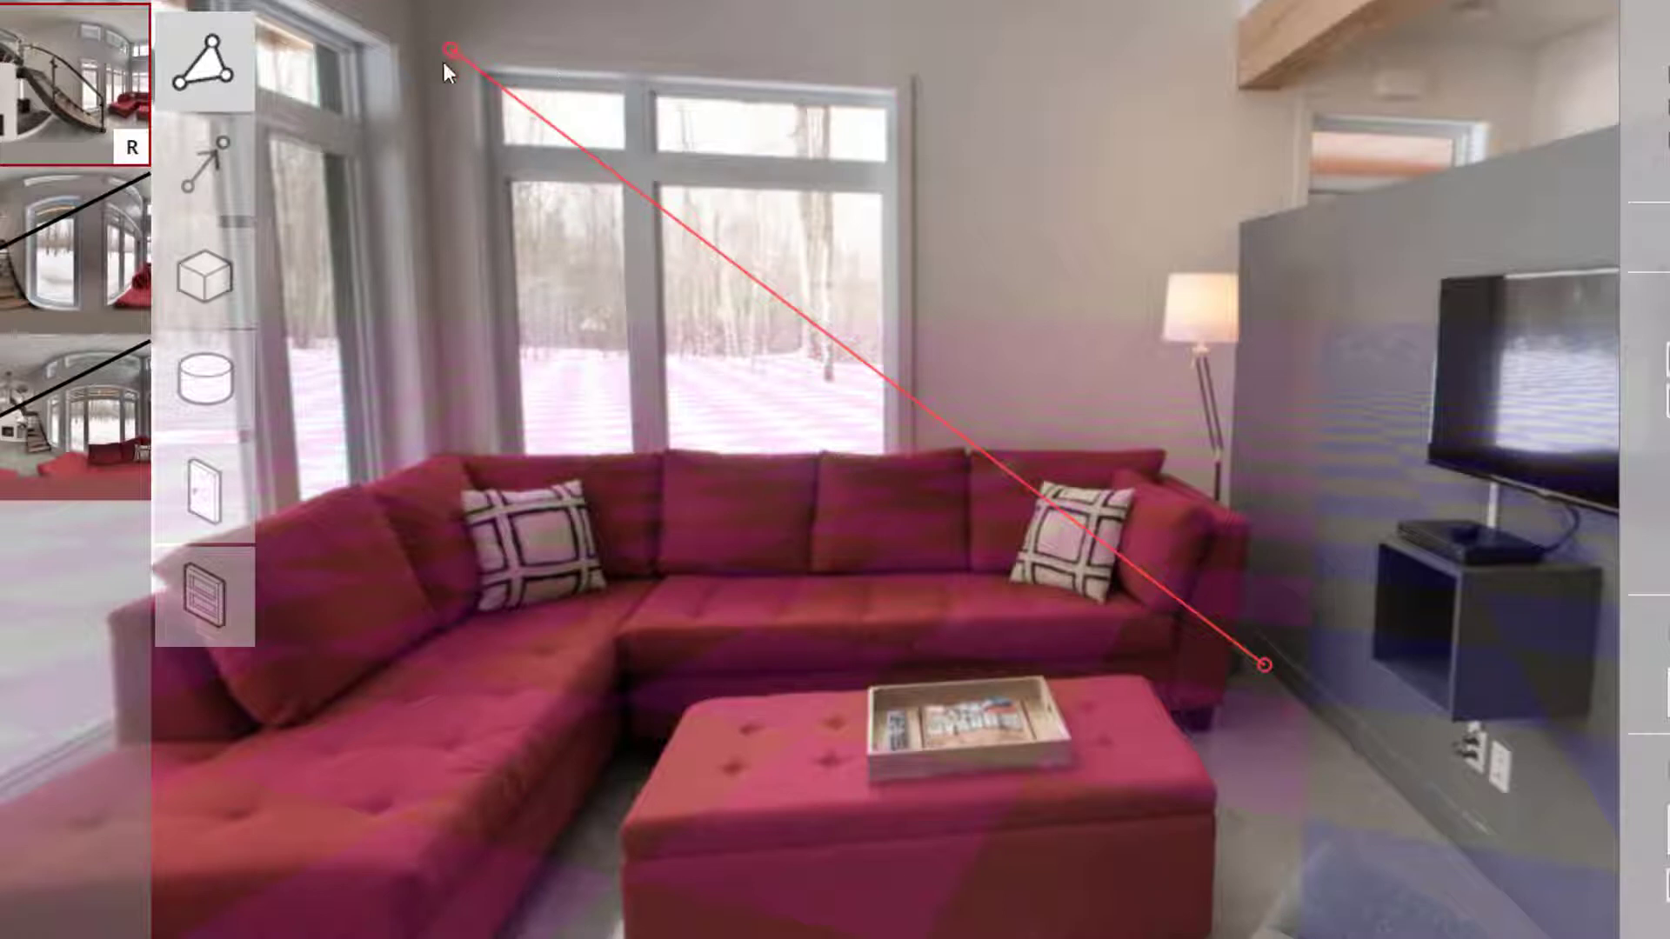
{"action": "left_click_drag", "start_coordinate": [449, 52], "coordinate": [1490, 857]}
{"action": "left_click_drag", "start_coordinate": [1216, 564], "coordinate": [735, 244]}
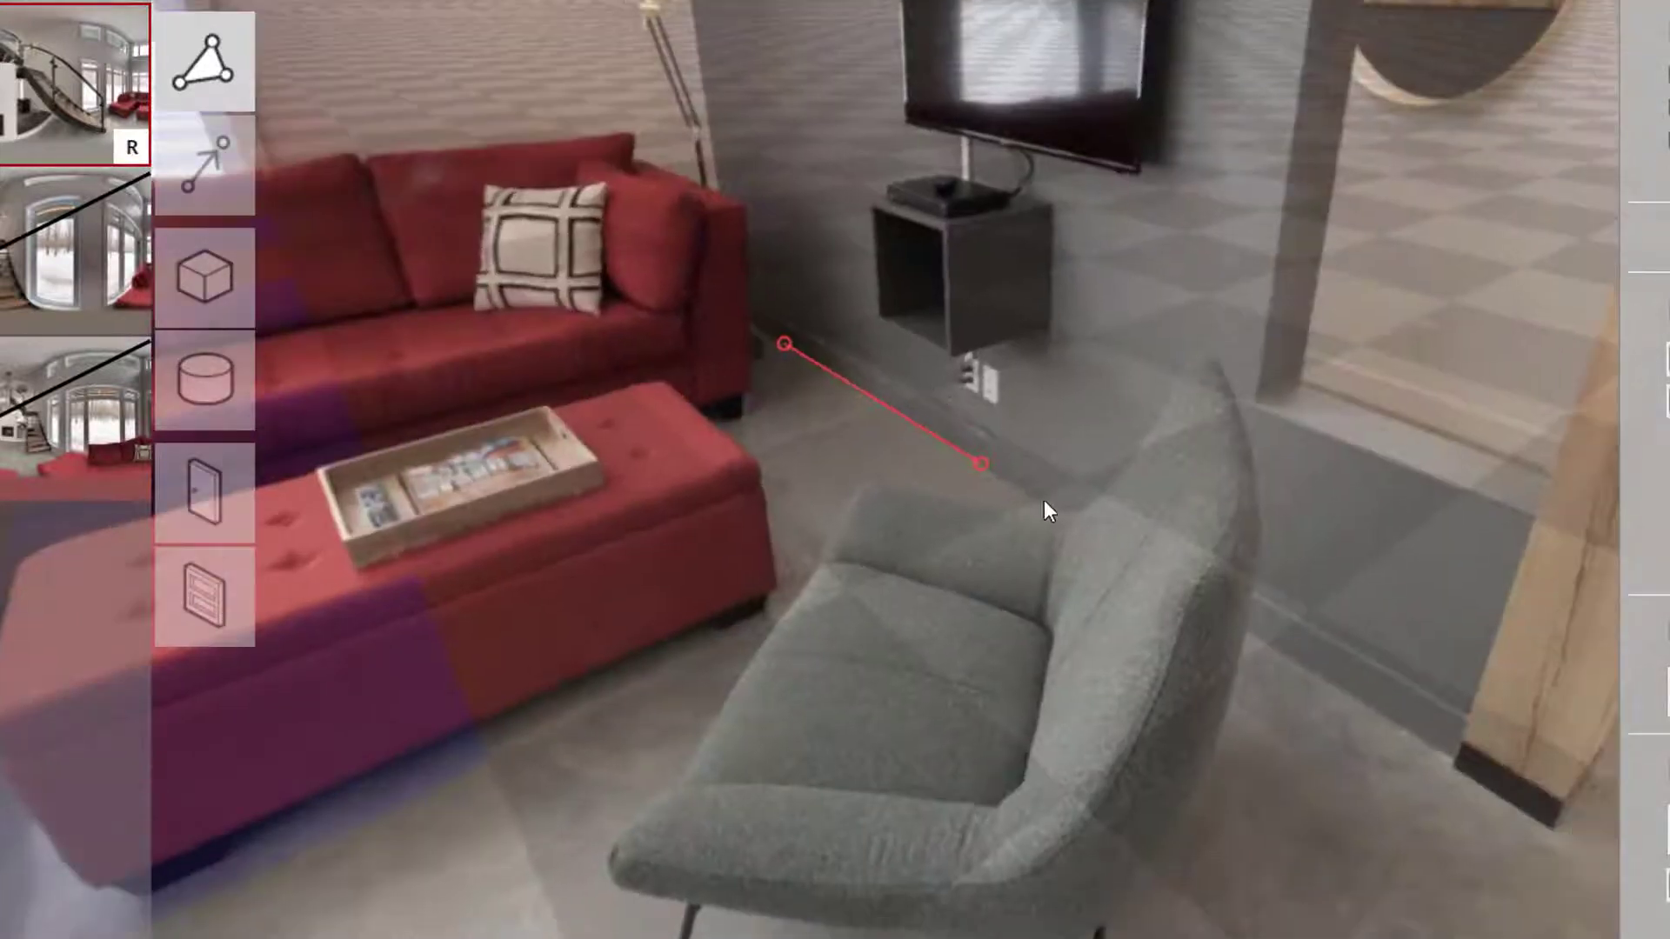
{"action": "left_click_drag", "start_coordinate": [1189, 620], "coordinate": [1442, 753]}
{"action": "left_click_drag", "start_coordinate": [786, 339], "coordinate": [755, 328]}
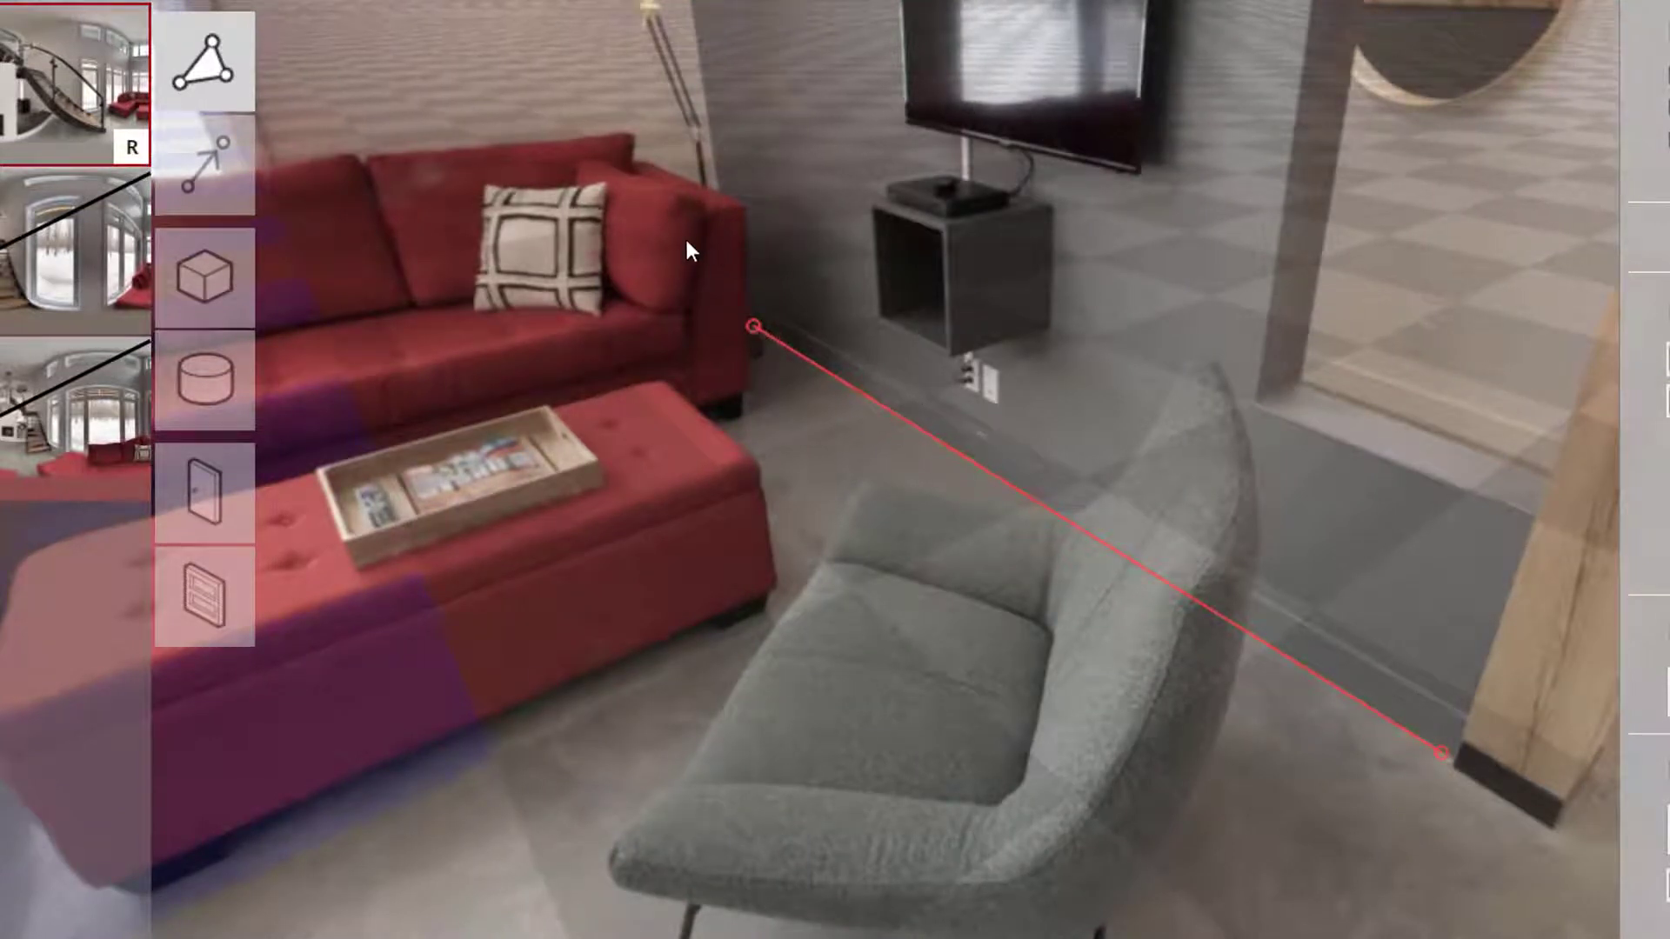
- Rotate the panorama past the TV and armchair toward the doorway
{"action": "left_click_drag", "start_coordinate": [887, 578], "coordinate": [1332, 561]}
{"action": "left_click_drag", "start_coordinate": [853, 429], "coordinate": [1257, 354]}
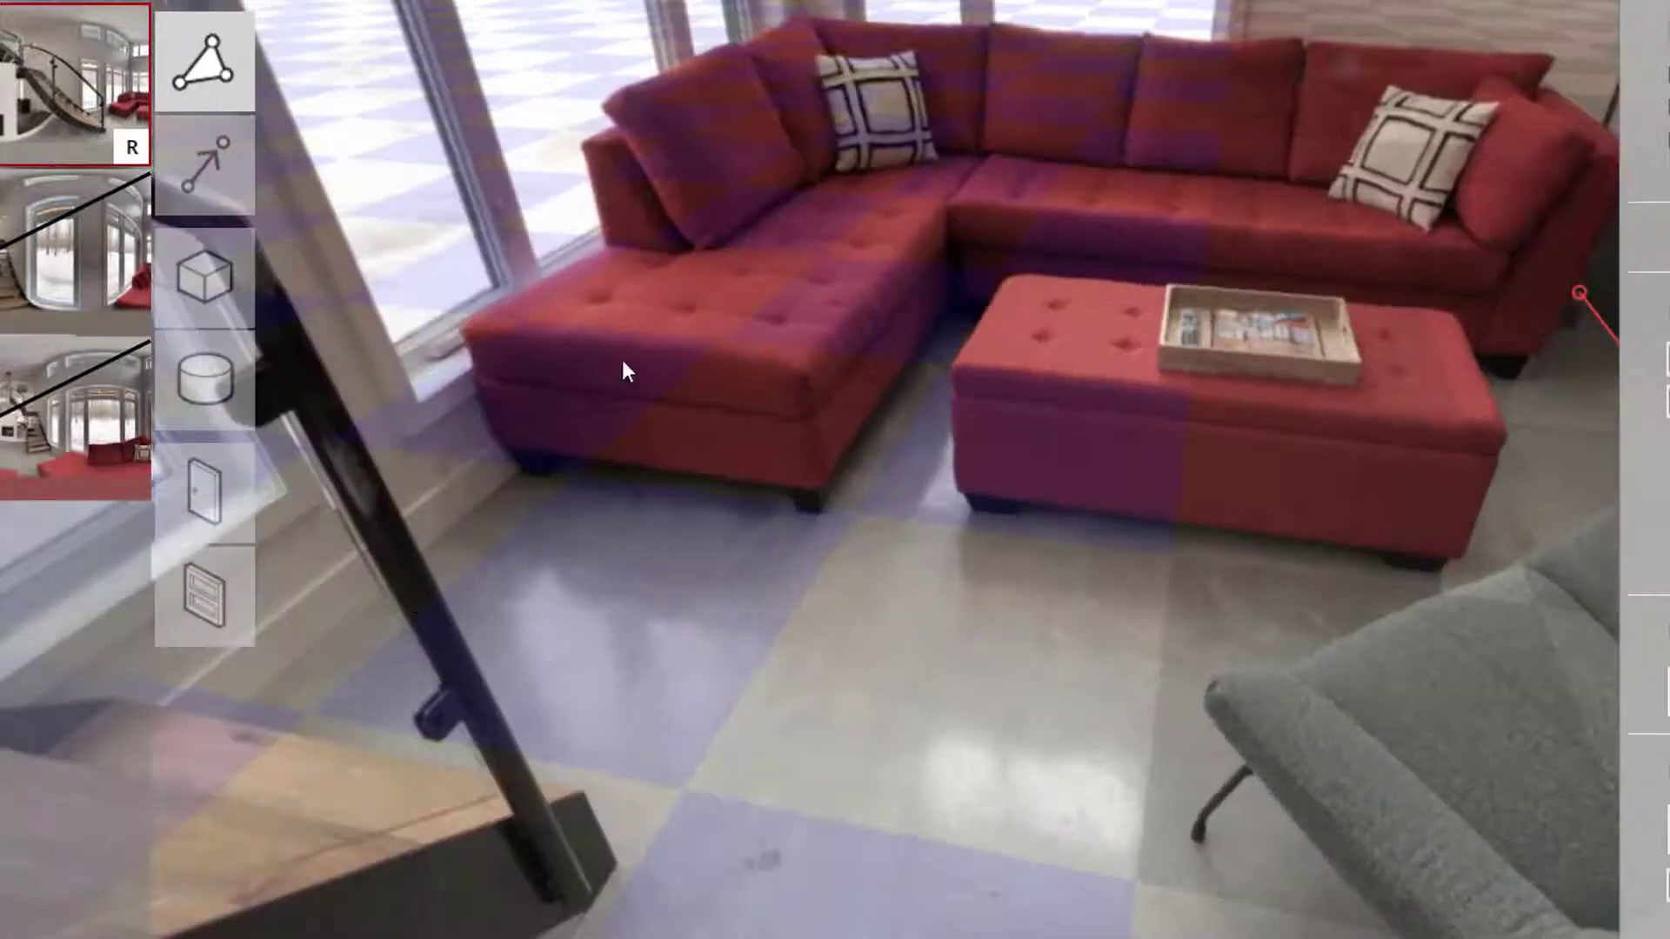
{"action": "left_click_drag", "start_coordinate": [901, 365], "coordinate": [385, 485]}
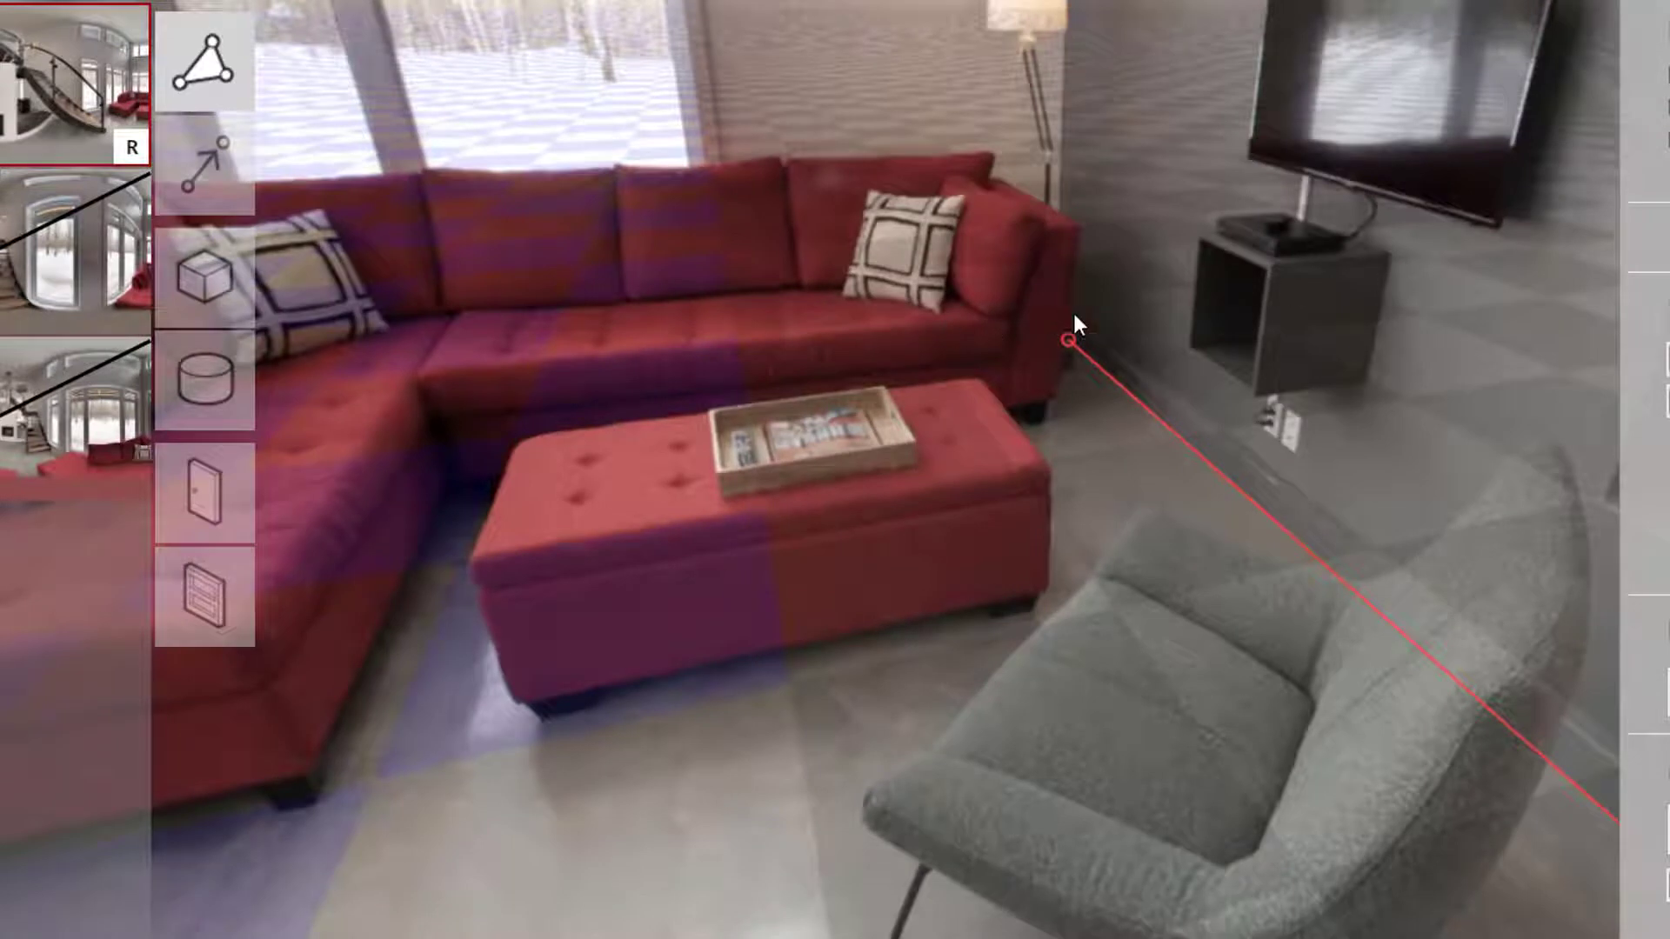
{"action": "left_click_drag", "start_coordinate": [1292, 420], "coordinate": [493, 318]}
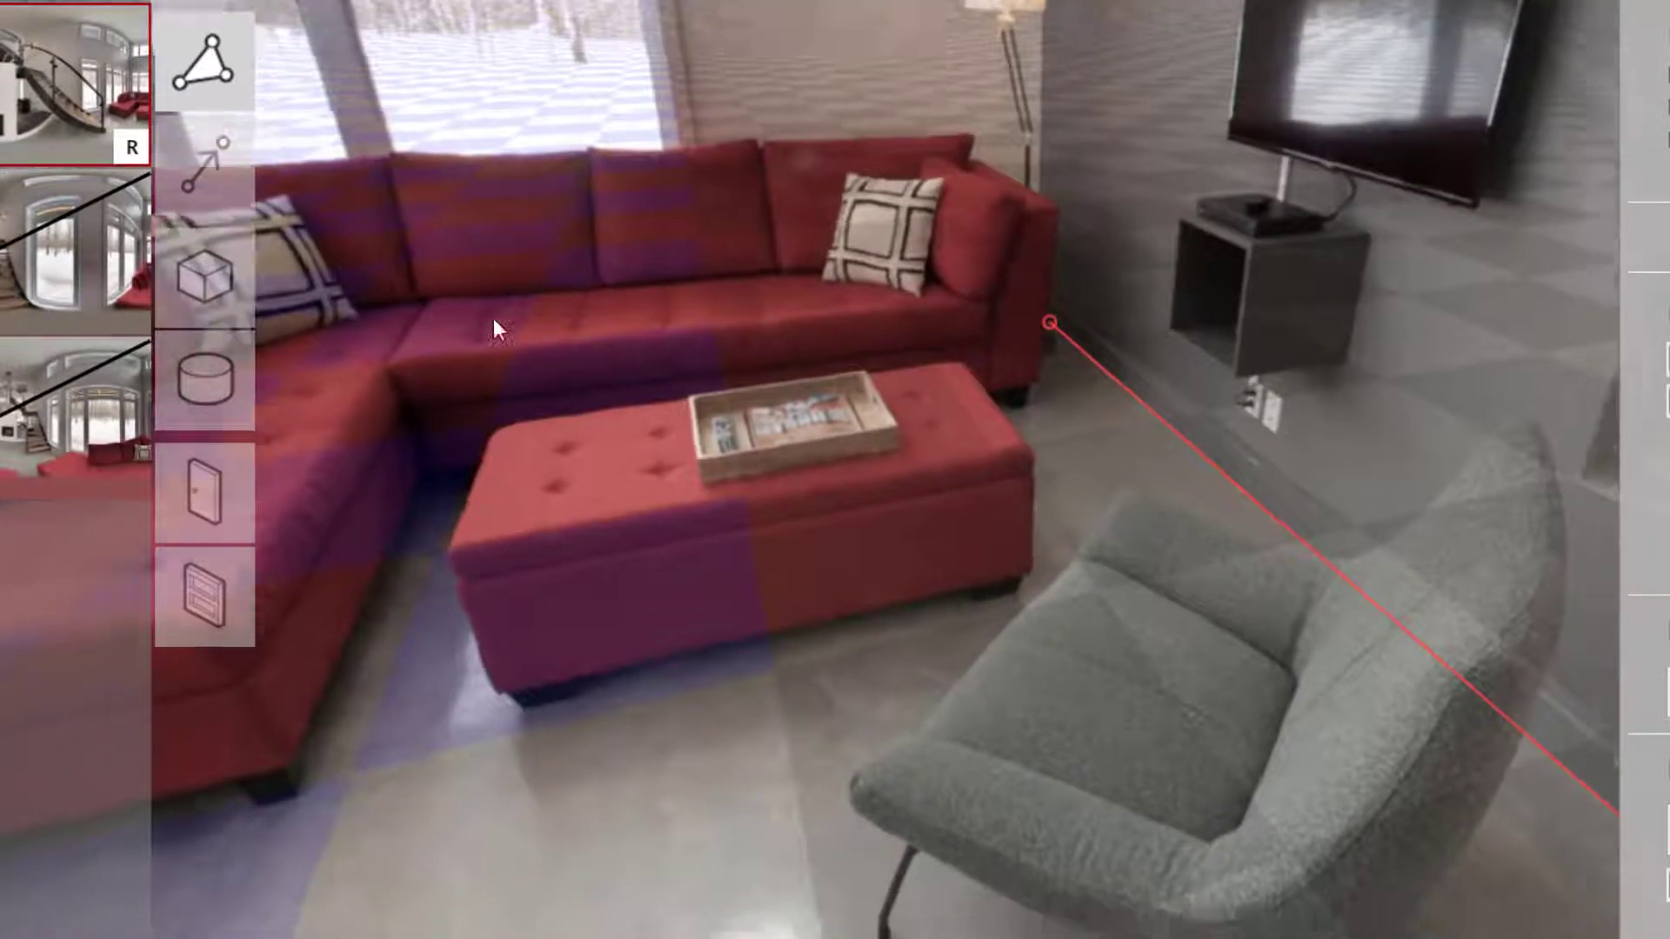
{"action": "left_click_drag", "start_coordinate": [1341, 530], "coordinate": [714, 505]}
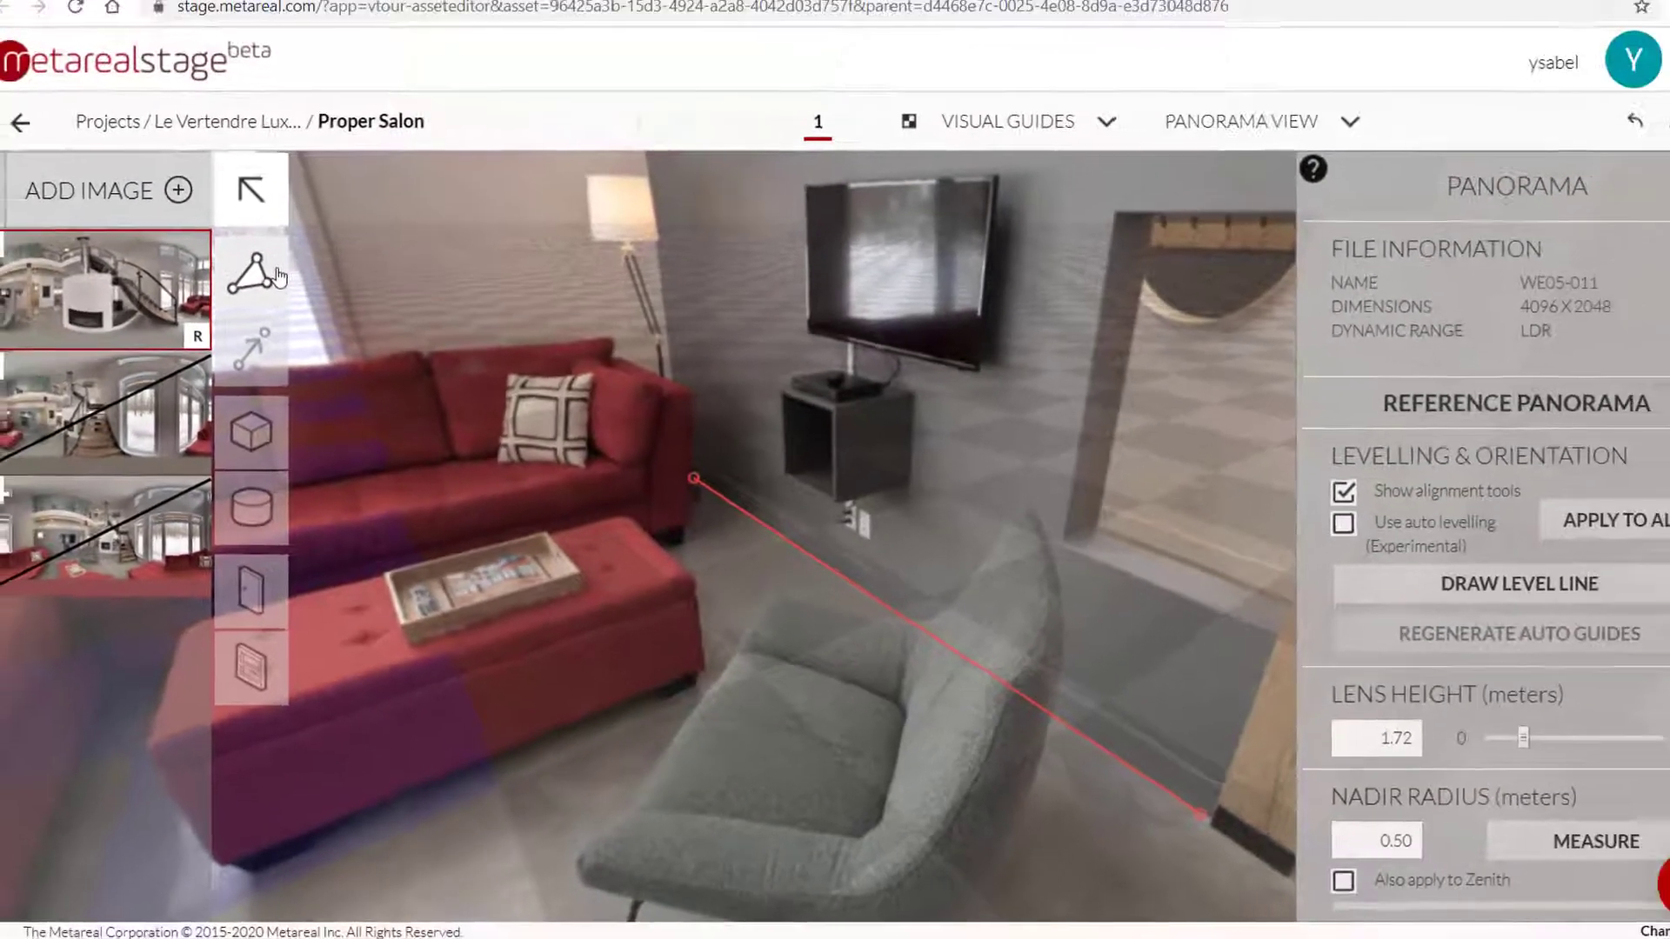
- Start a room outline with its first corner at the wooden pillar's base
{"action": "left_click", "coordinate": [220, 69]}
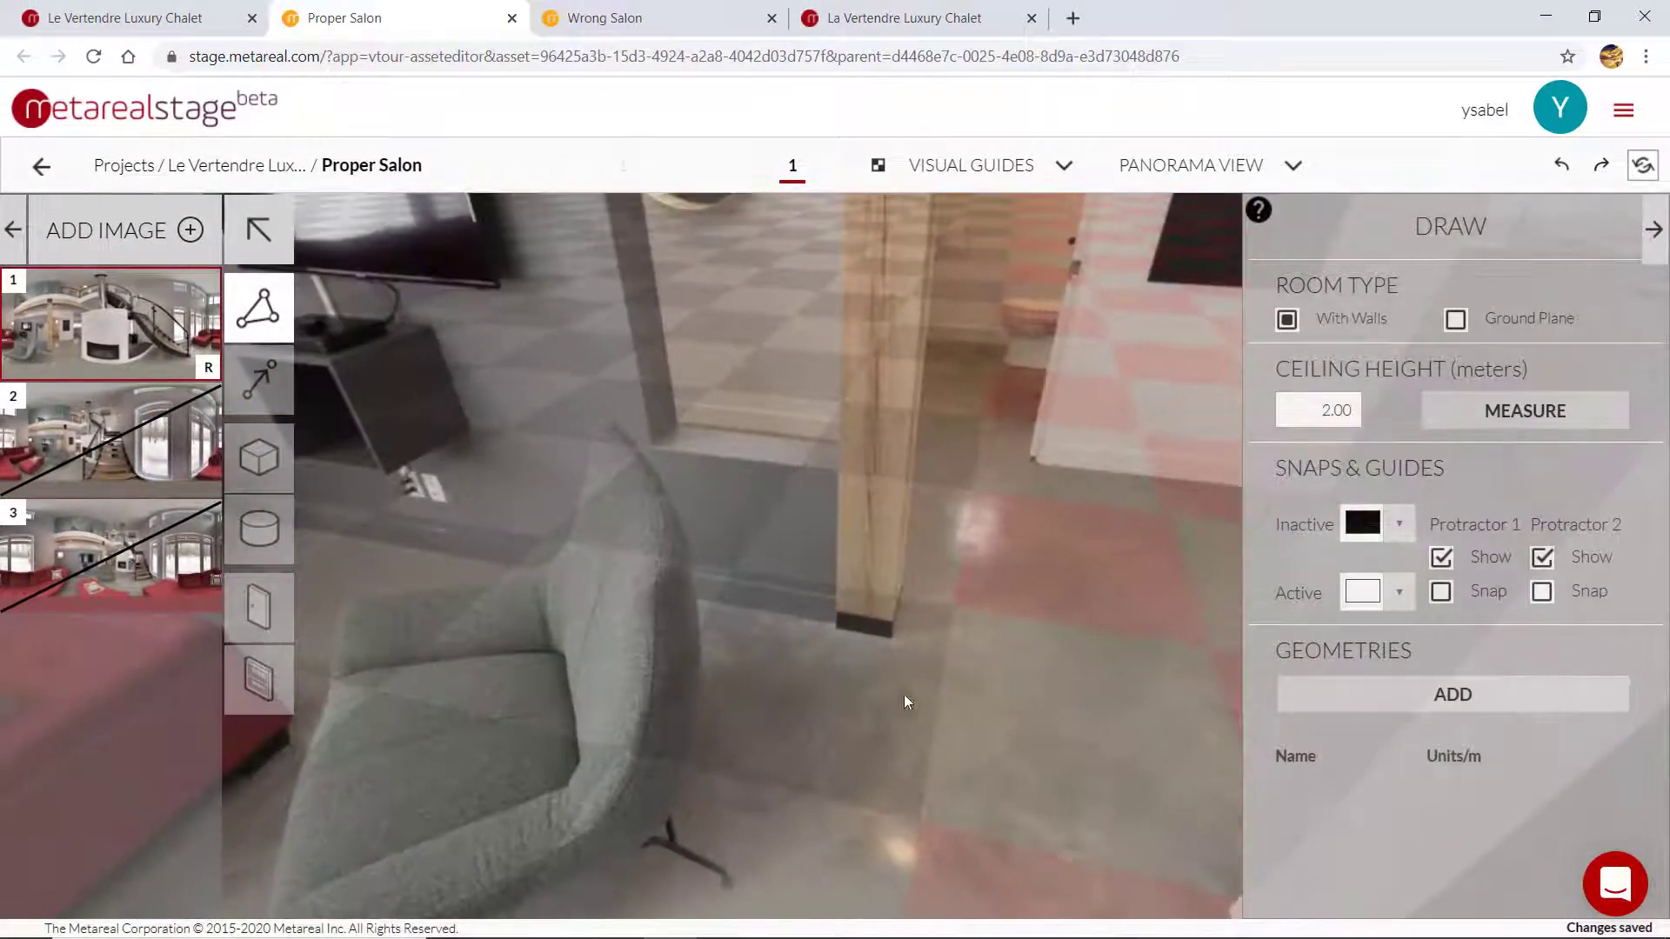
{"action": "left_click", "coordinate": [834, 623]}
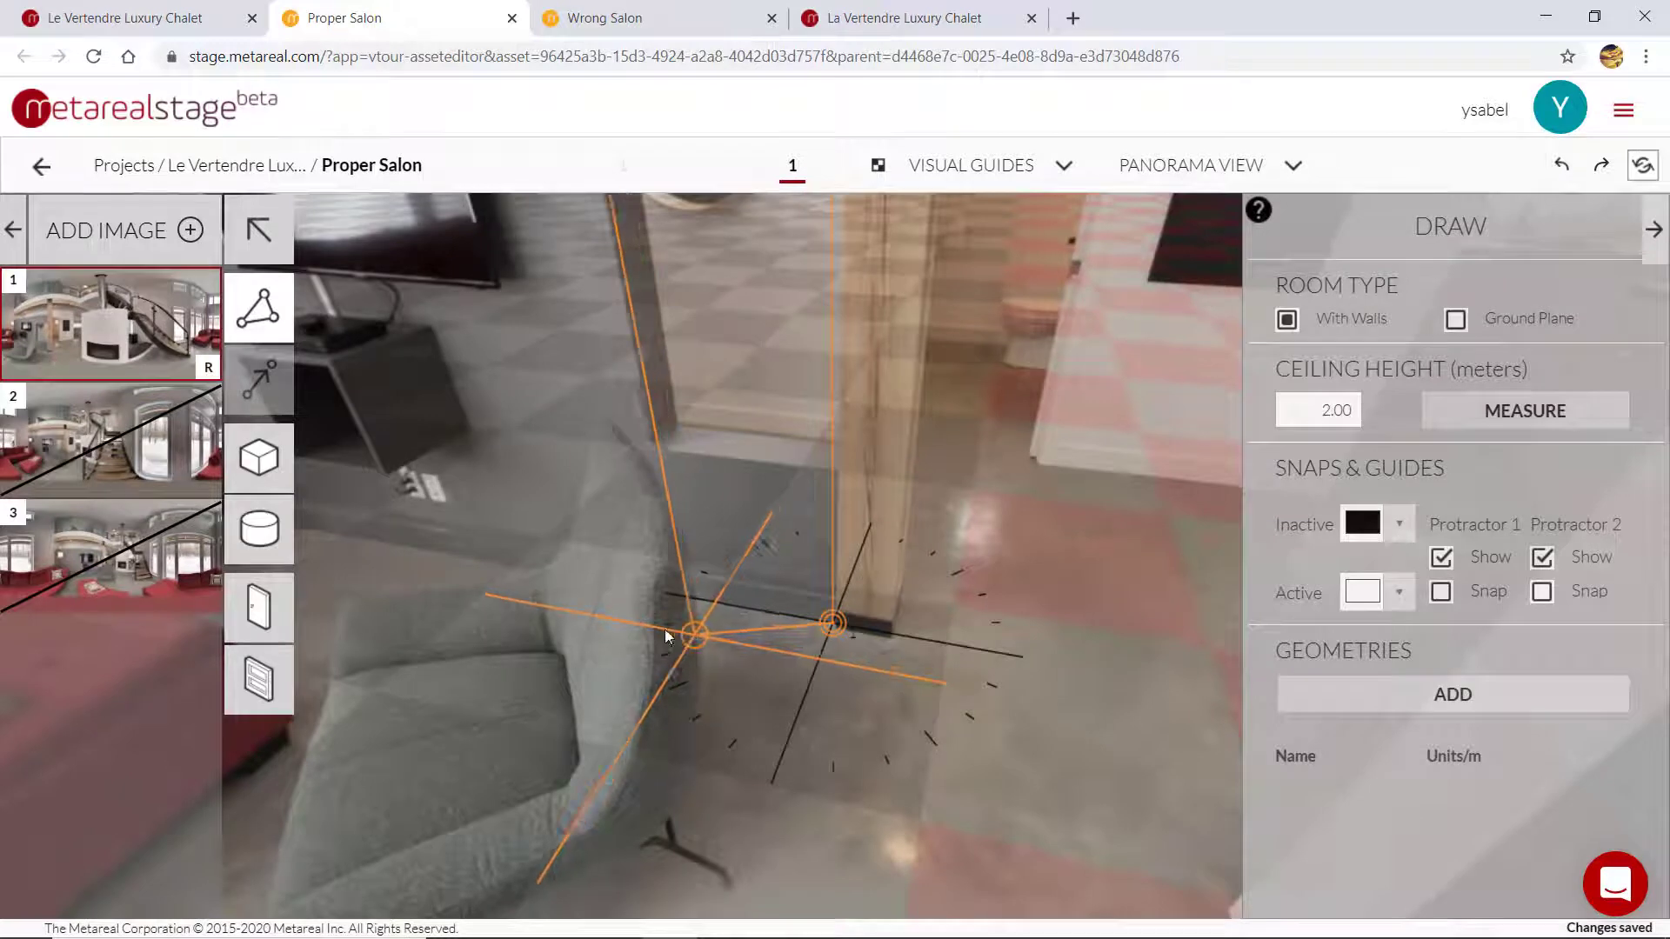
{"action": "left_click_drag", "start_coordinate": [530, 543], "coordinate": [726, 644]}
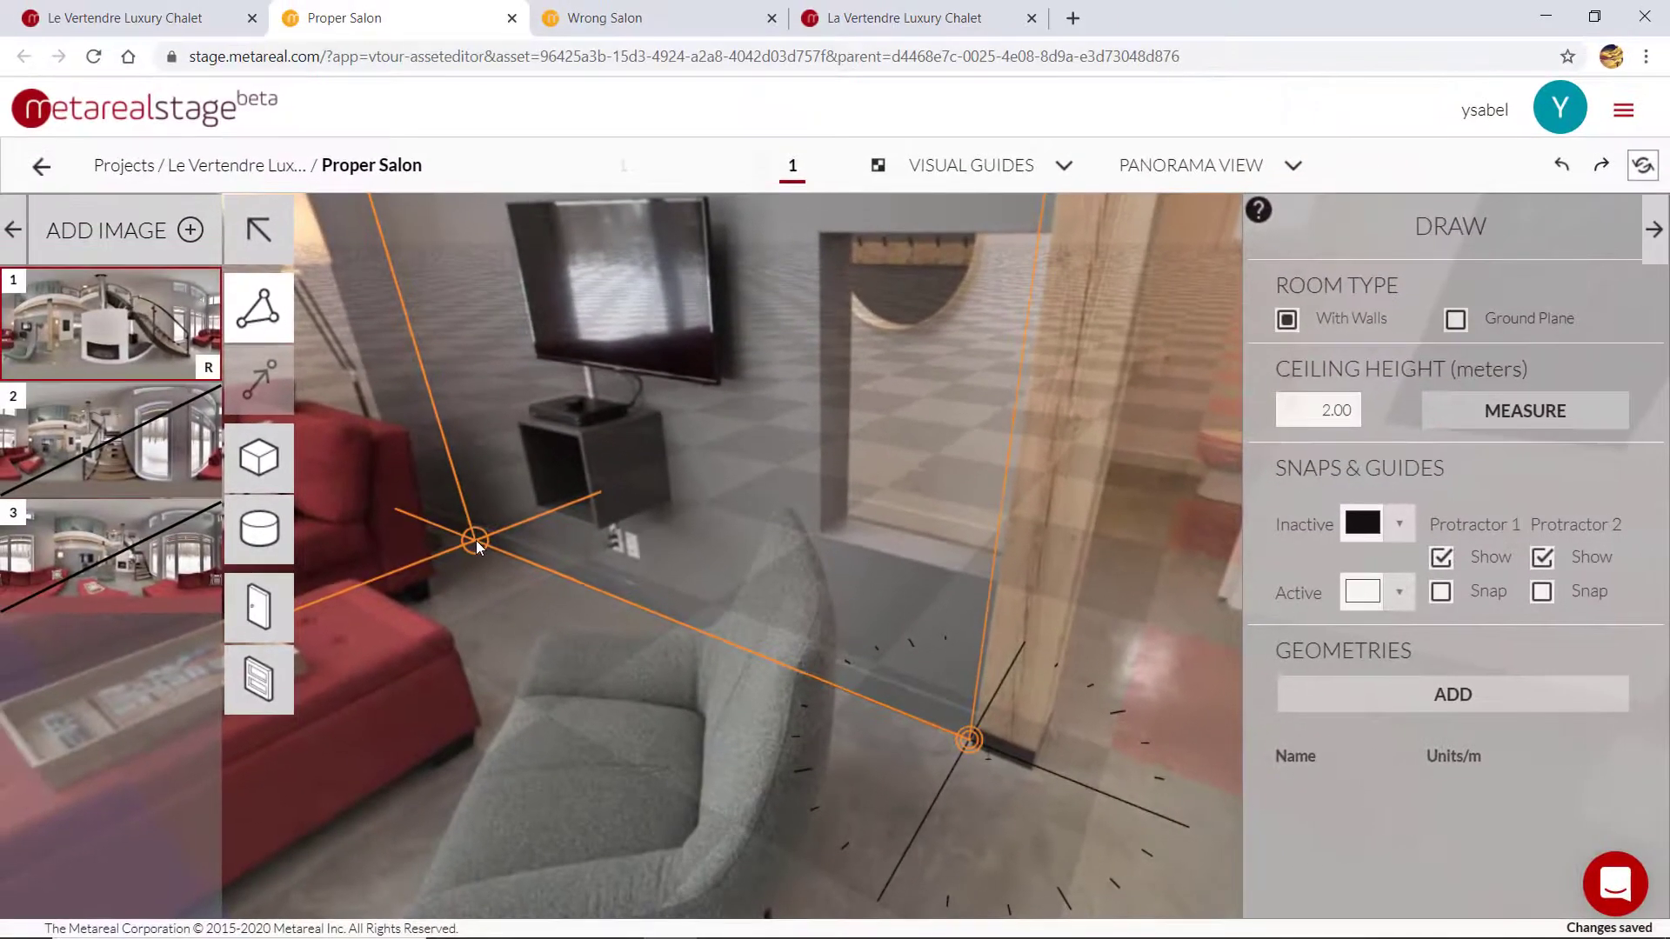
- Enable Protractor 1 snapping and place corners at the pillar base and the sofa's end
{"action": "left_click", "coordinate": [1439, 593]}
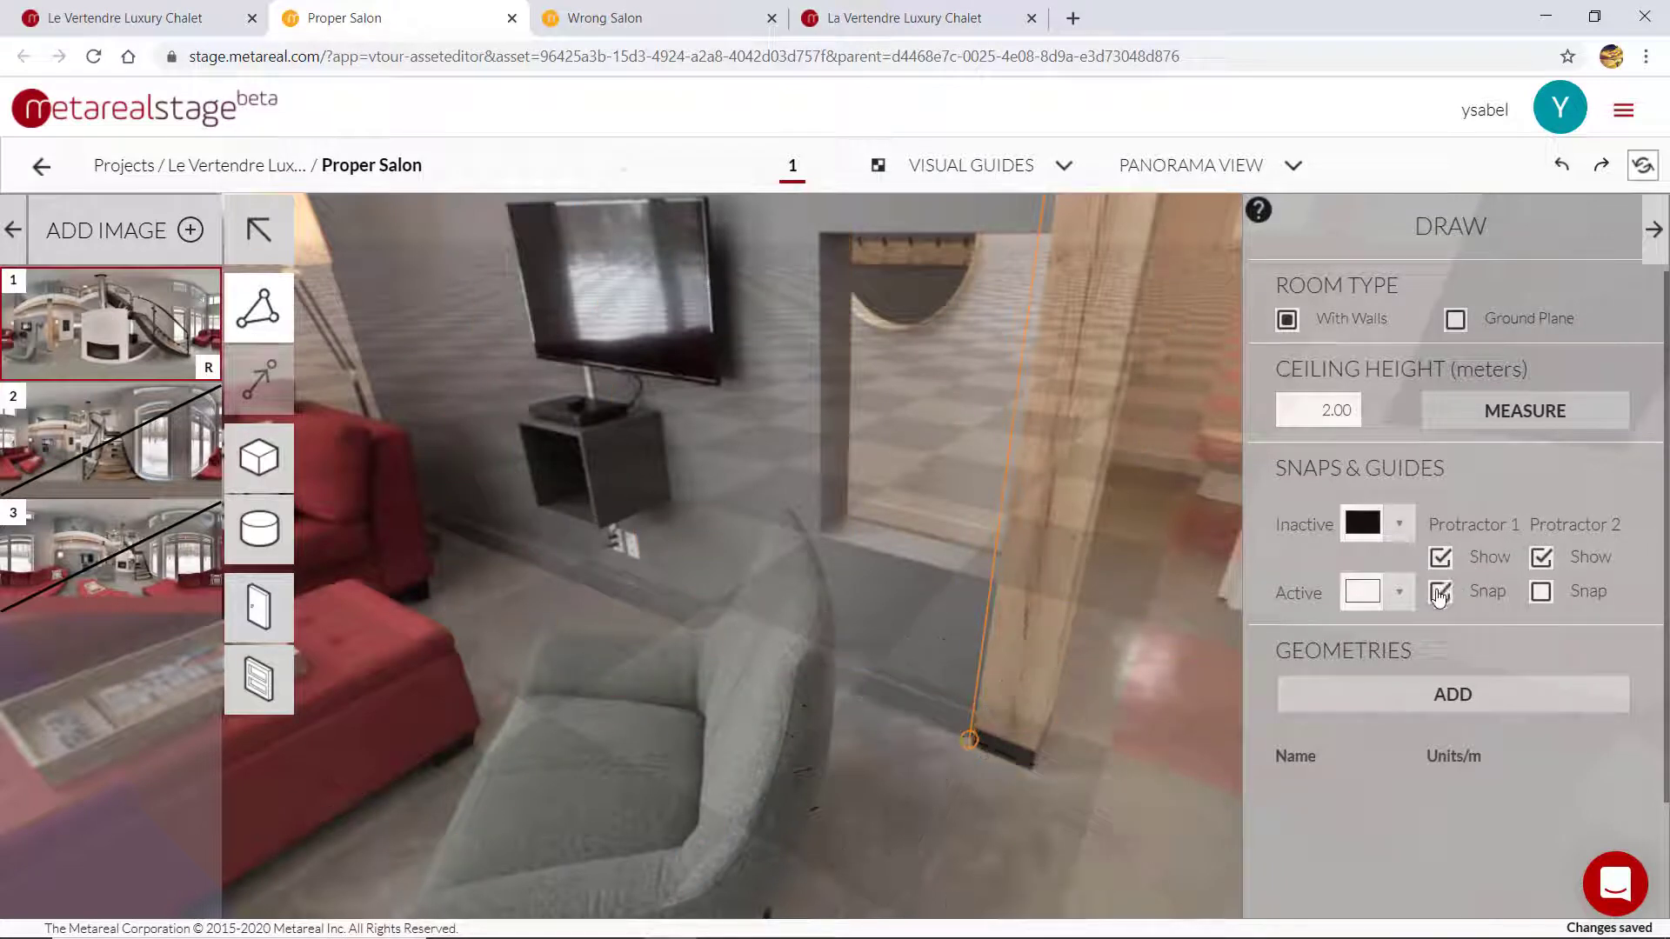
{"action": "left_click", "coordinate": [966, 740]}
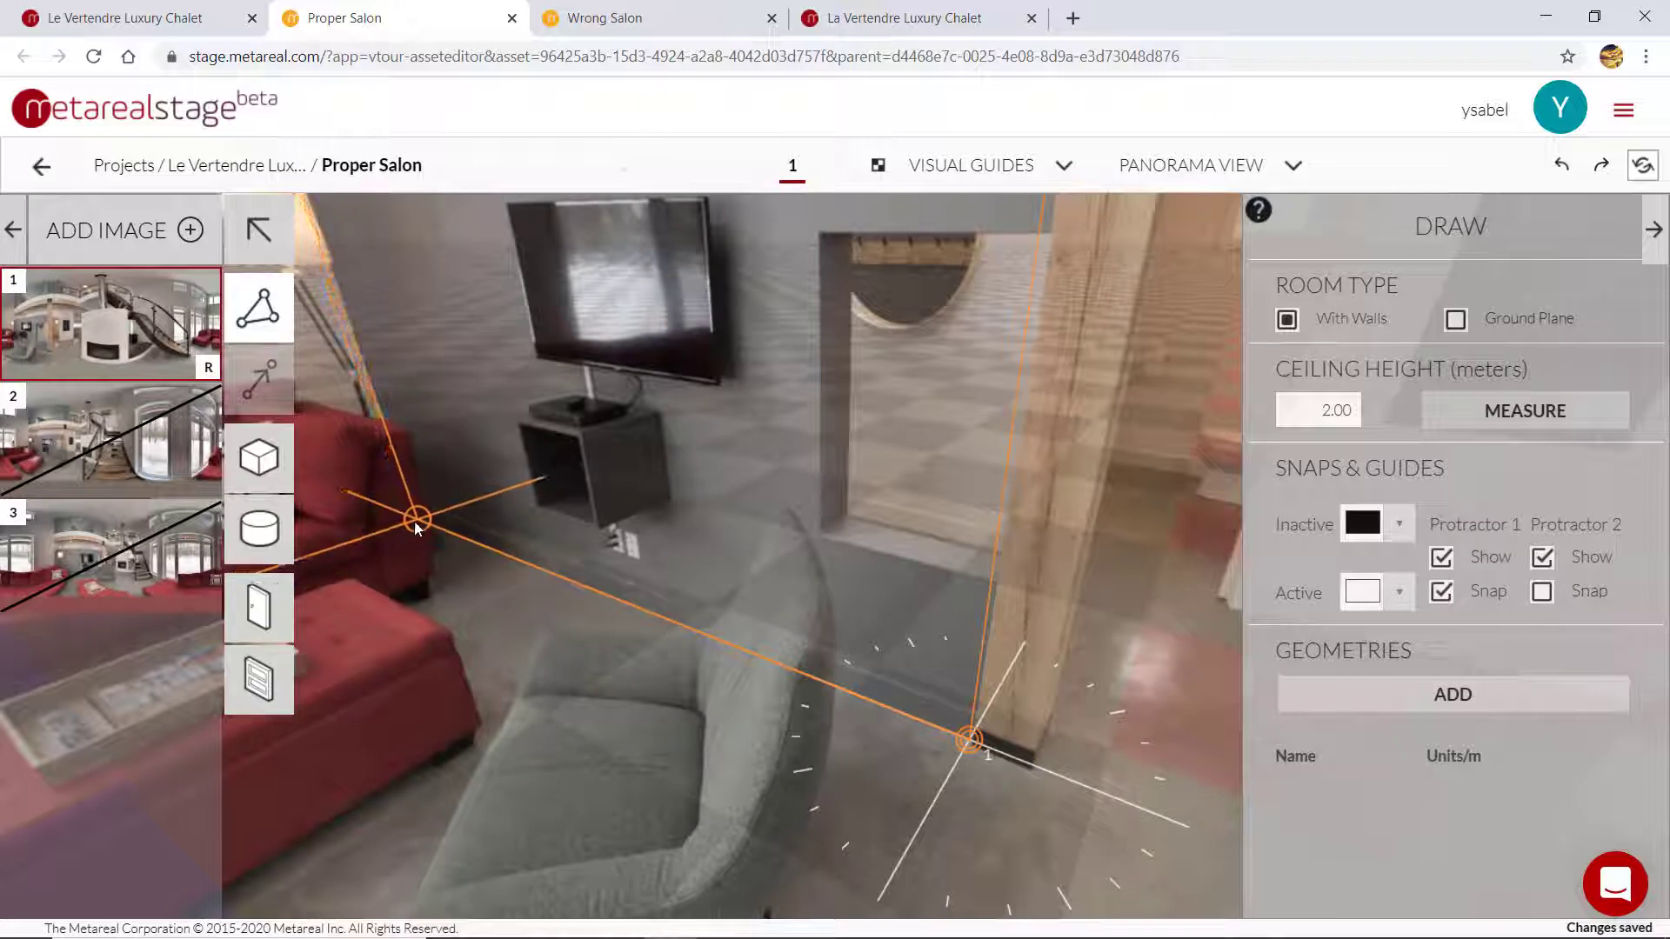
{"action": "left_click", "coordinate": [416, 521]}
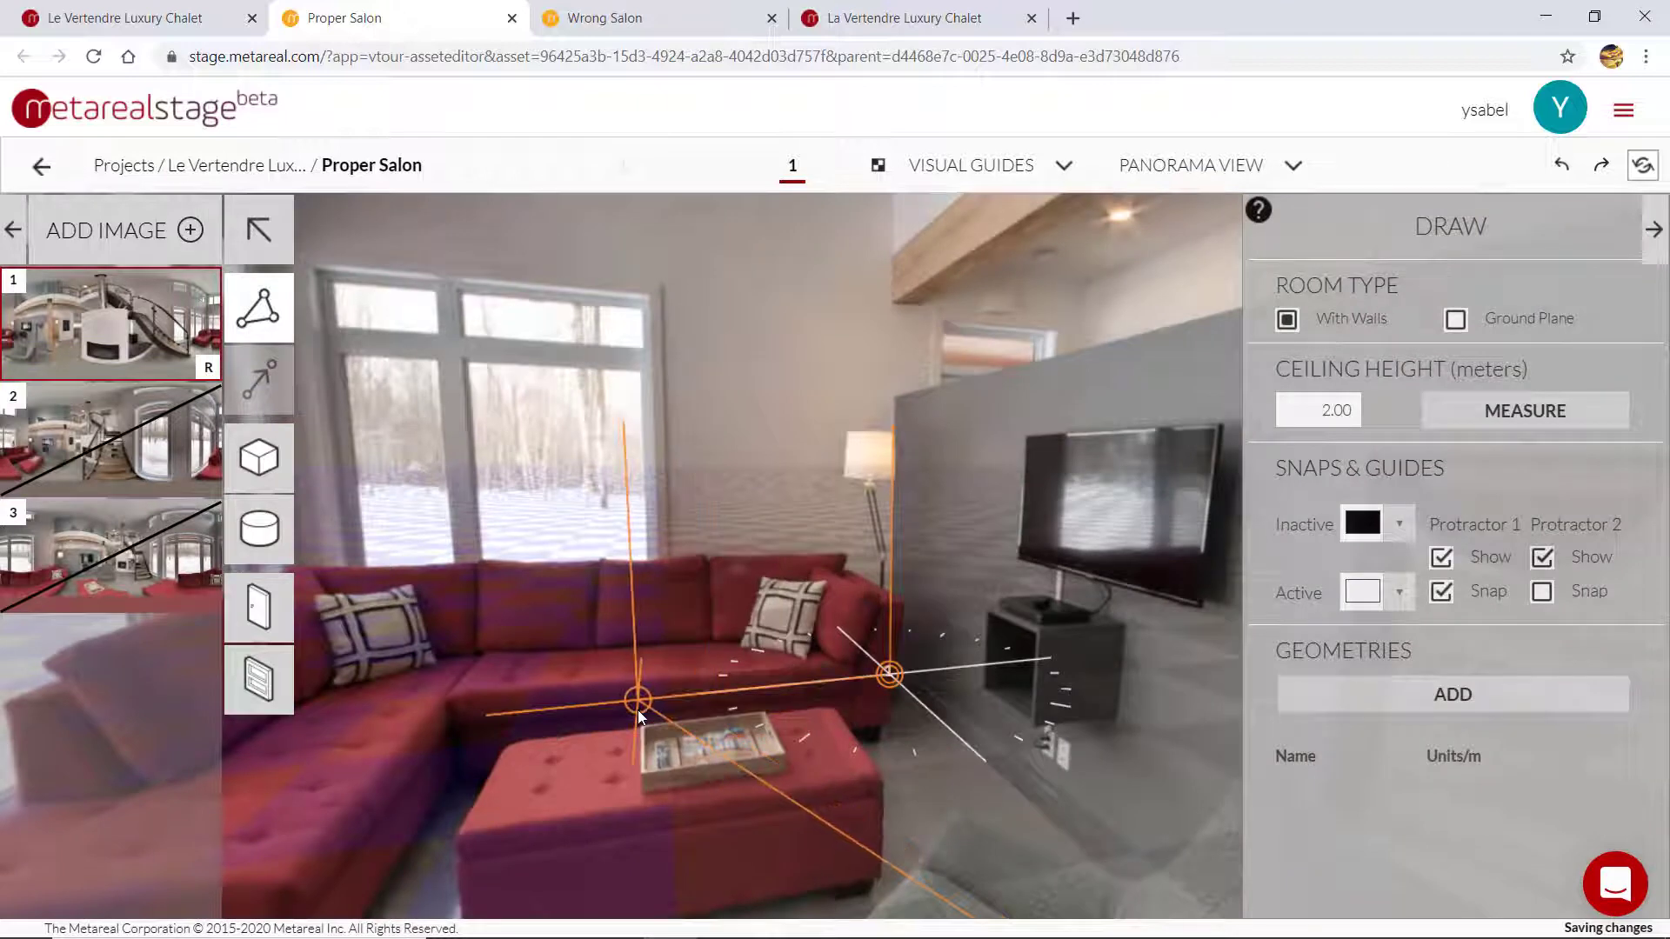
{"action": "left_click_drag", "start_coordinate": [531, 709], "coordinate": [786, 706]}
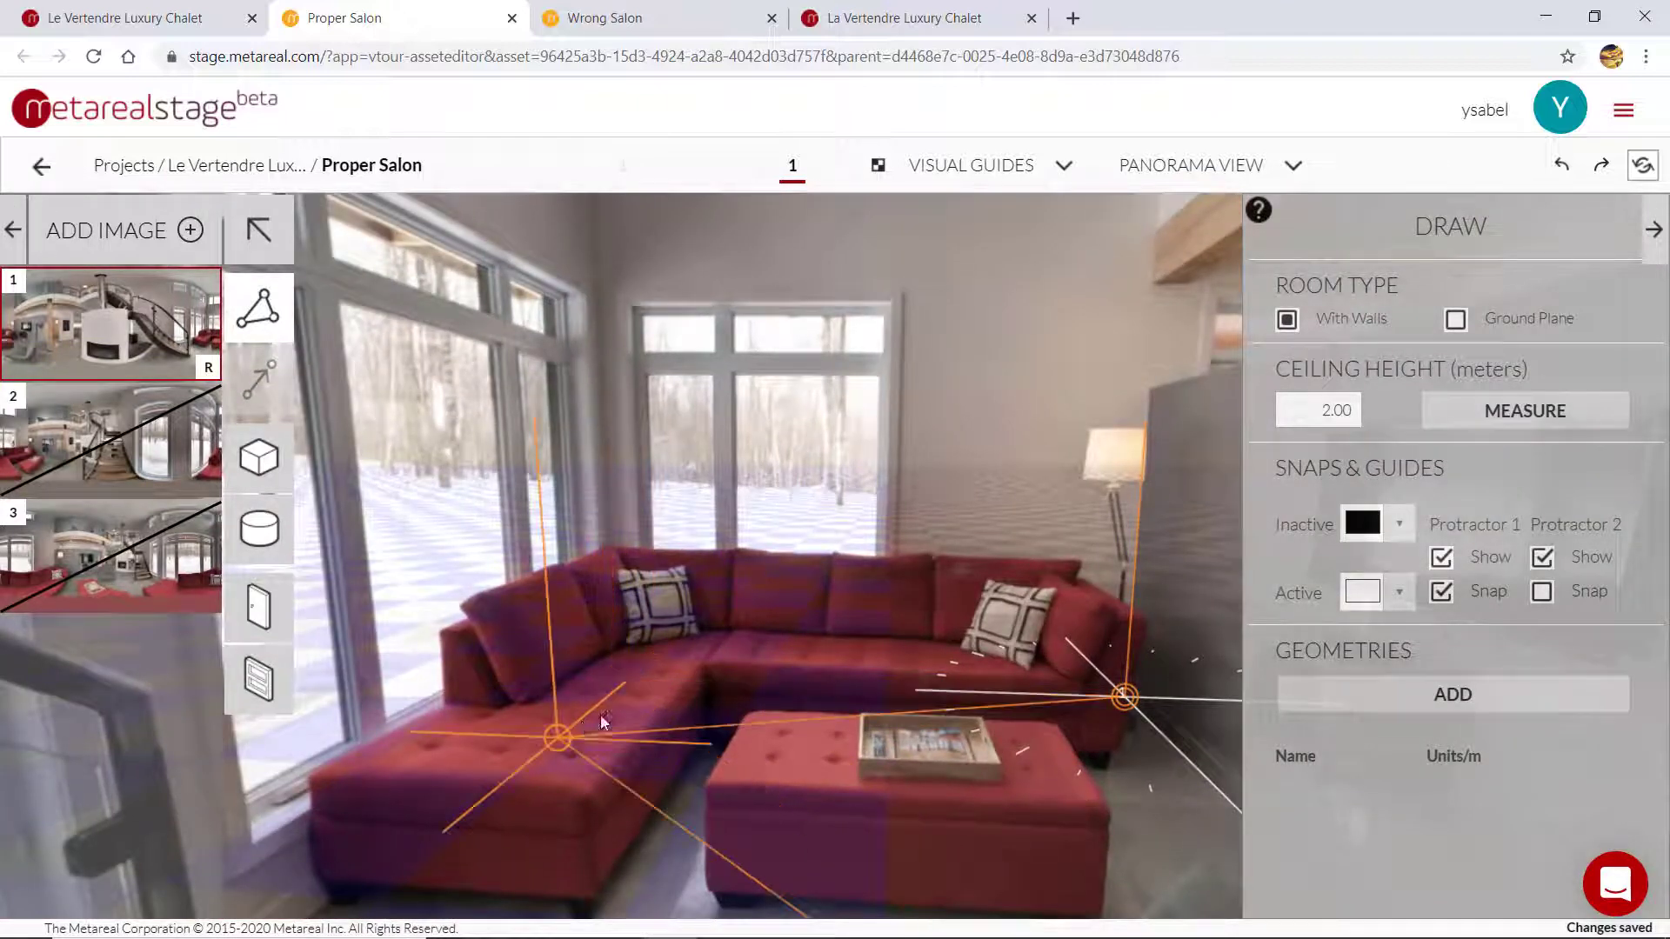
{"action": "left_click_drag", "start_coordinate": [603, 690], "coordinate": [705, 632]}
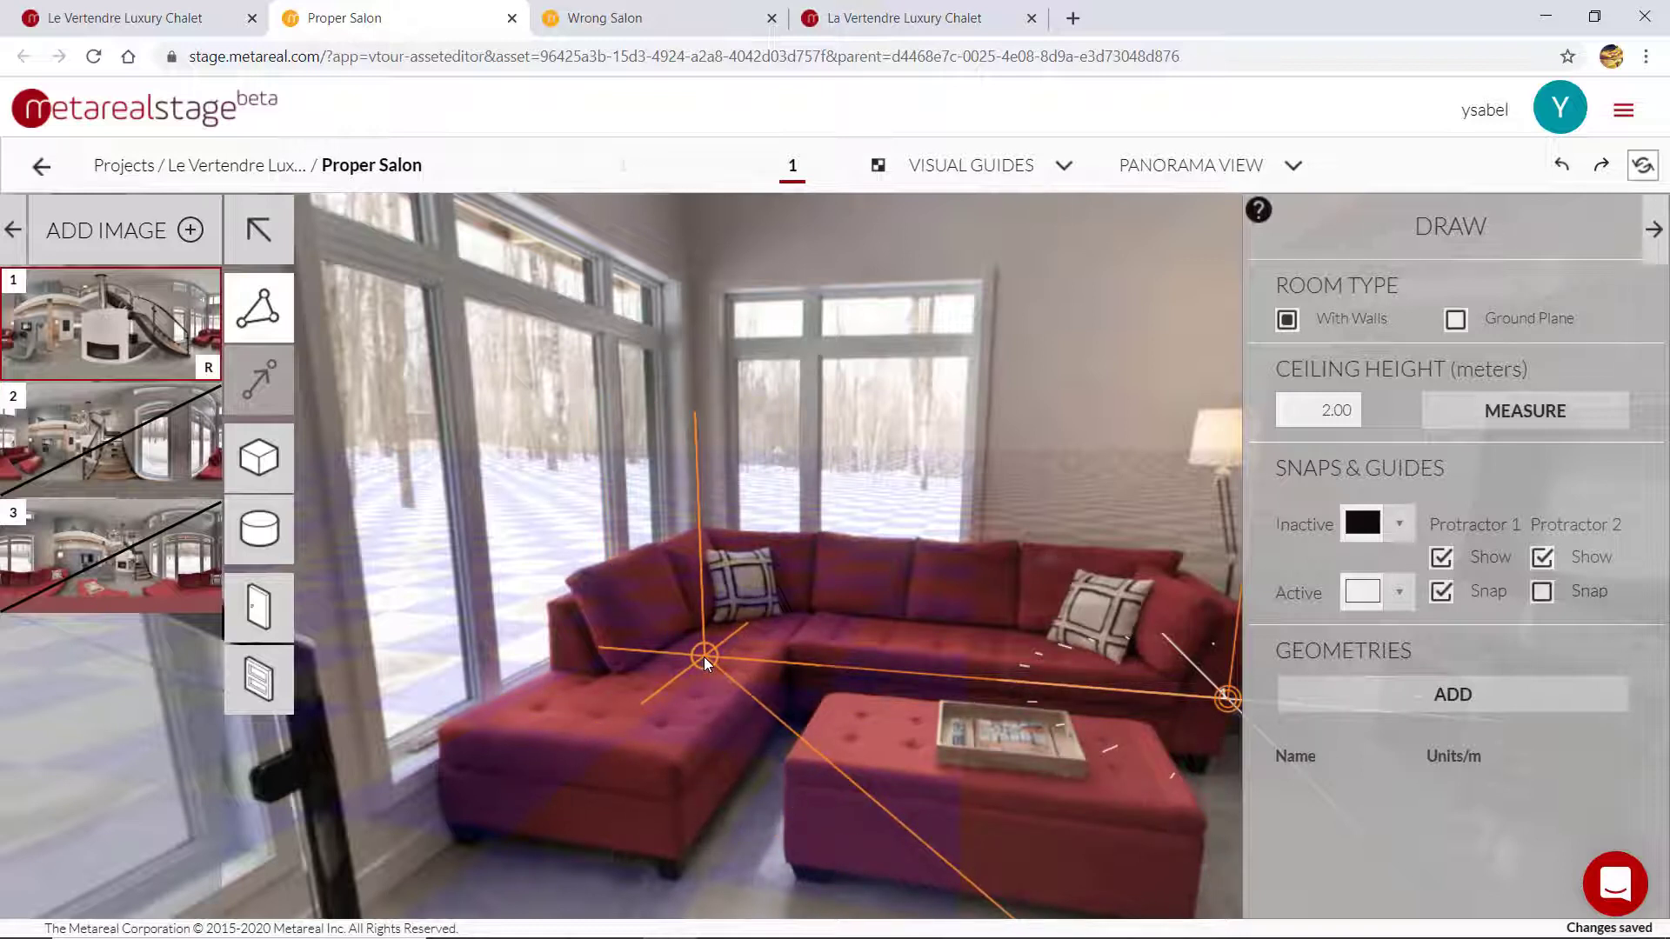
{"action": "left_click_drag", "start_coordinate": [587, 793], "coordinate": [876, 667]}
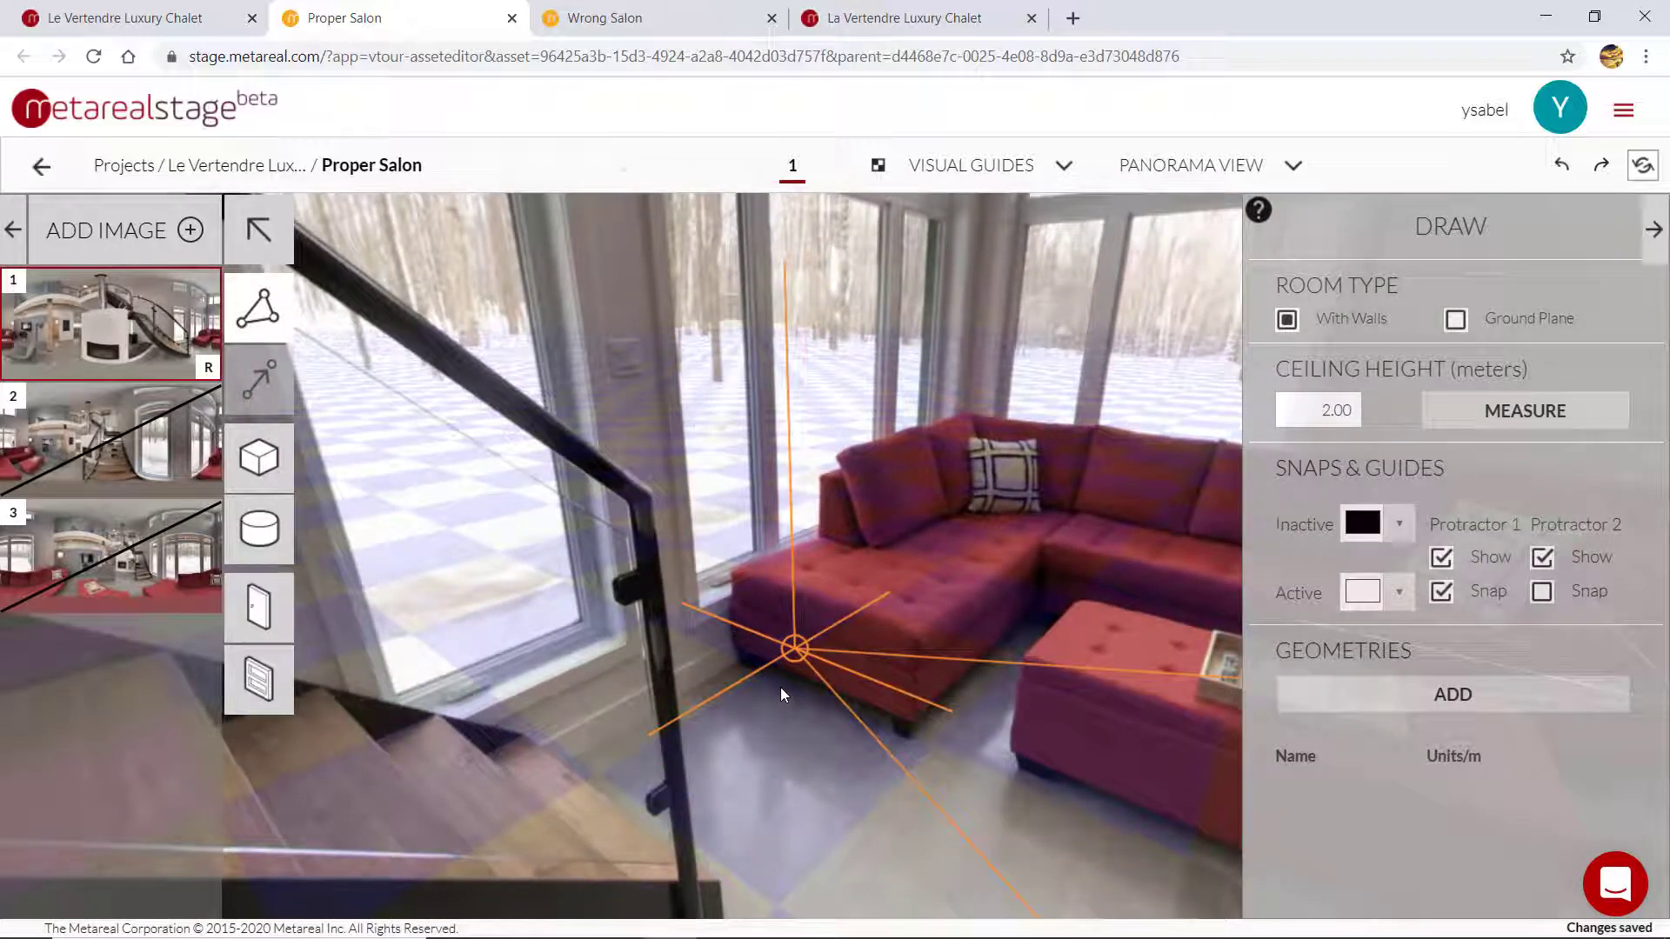
{"action": "key", "text": "1"}
{"action": "key", "text": "1"}
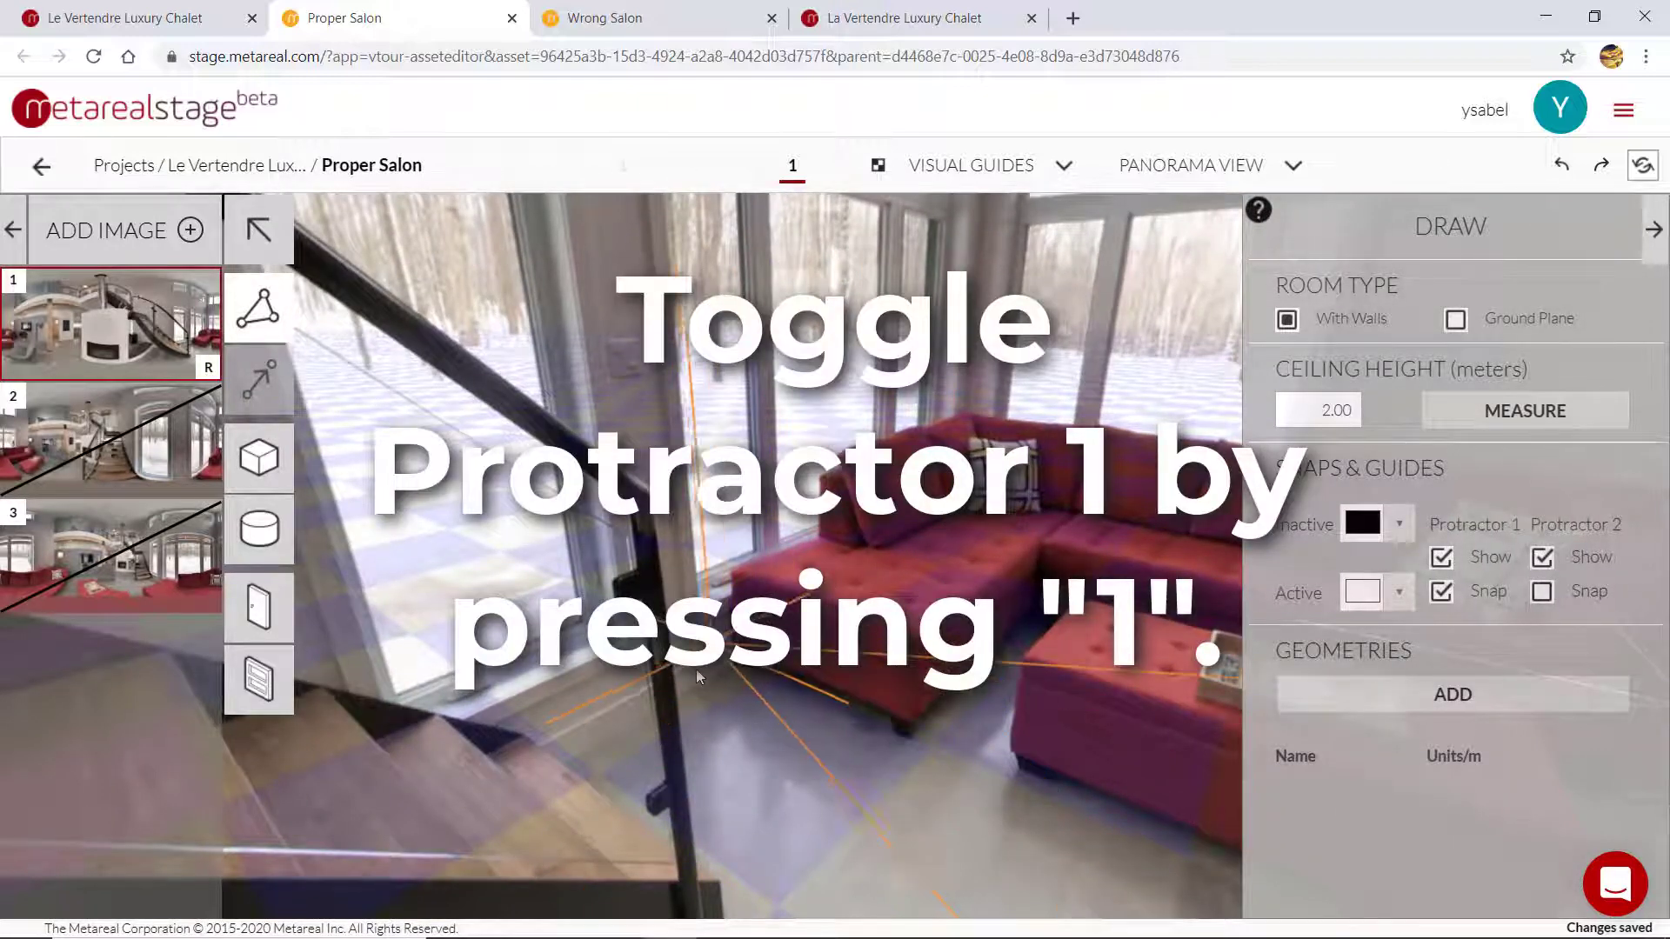
{"action": "key", "text": "1"}
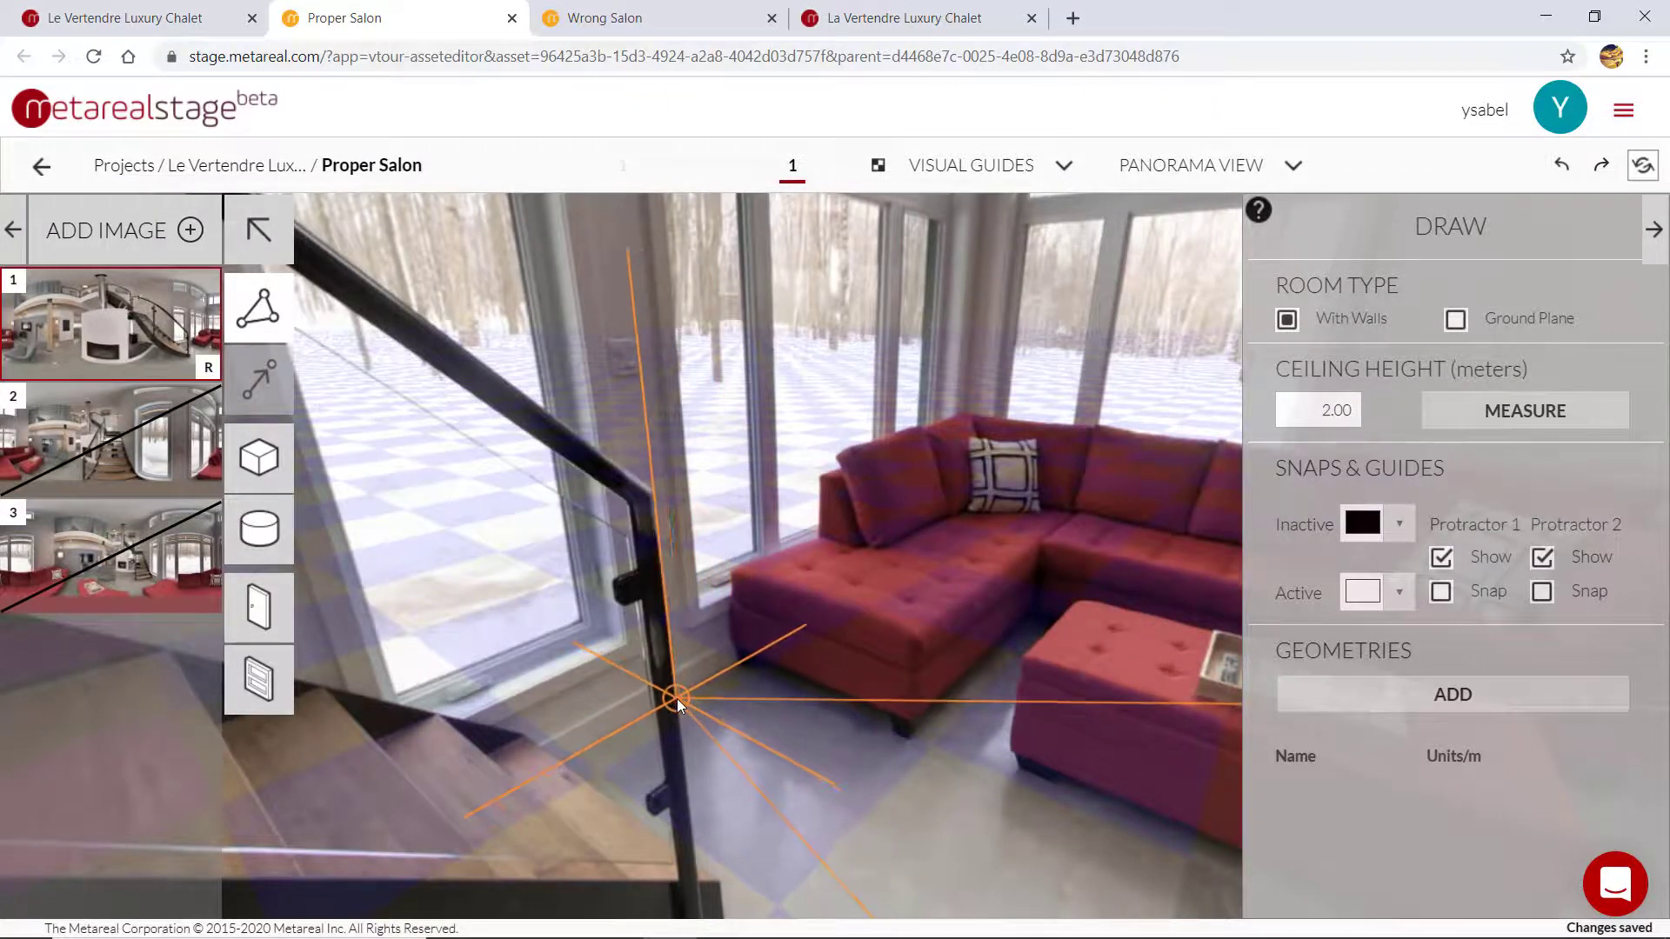
- Add corners at the railing base and the sofa's chaise, with both protractor snaps on
{"action": "left_click", "coordinate": [677, 699]}
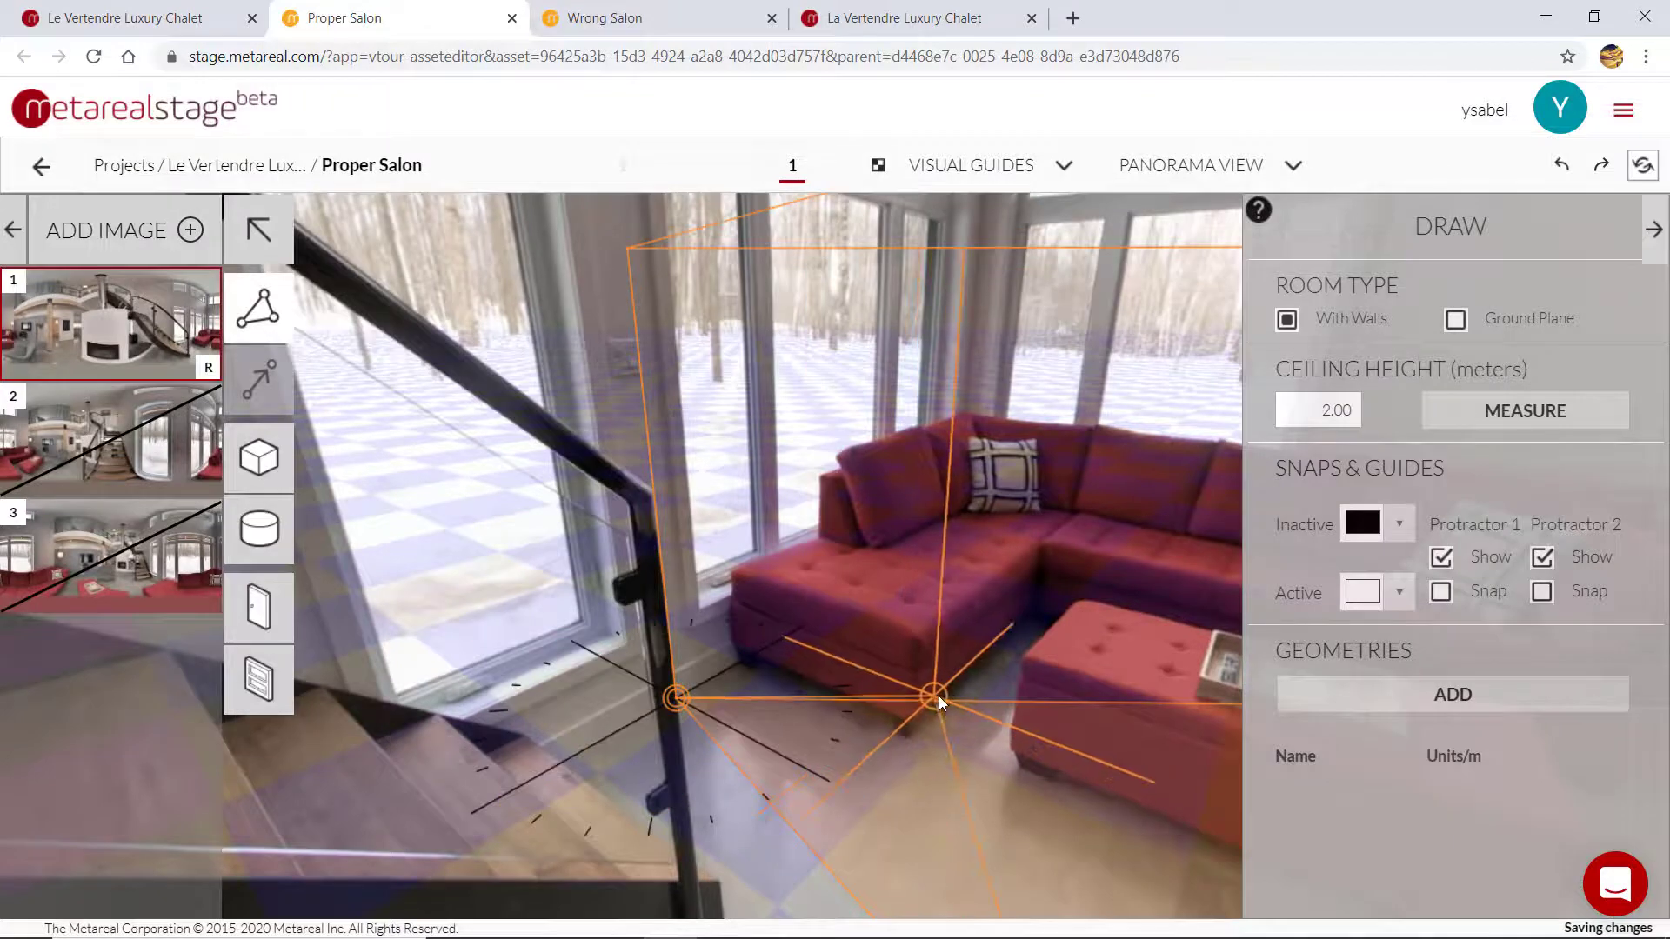
{"action": "left_click", "coordinate": [1052, 697]}
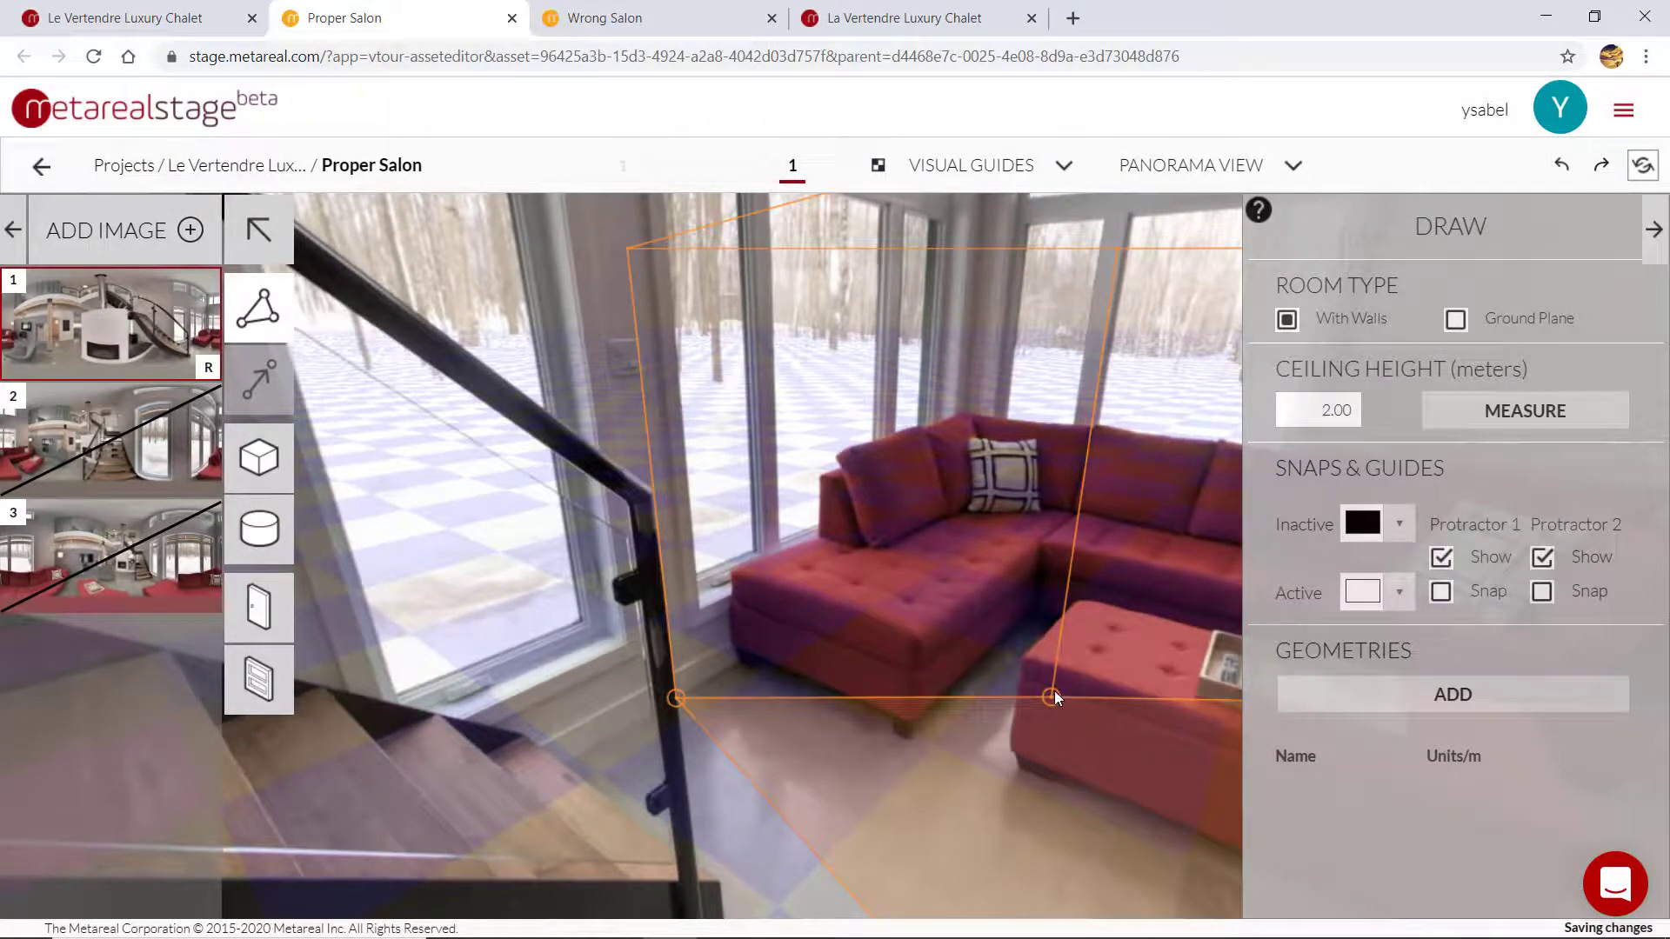
{"action": "left_click_drag", "start_coordinate": [1053, 692], "coordinate": [1011, 628]}
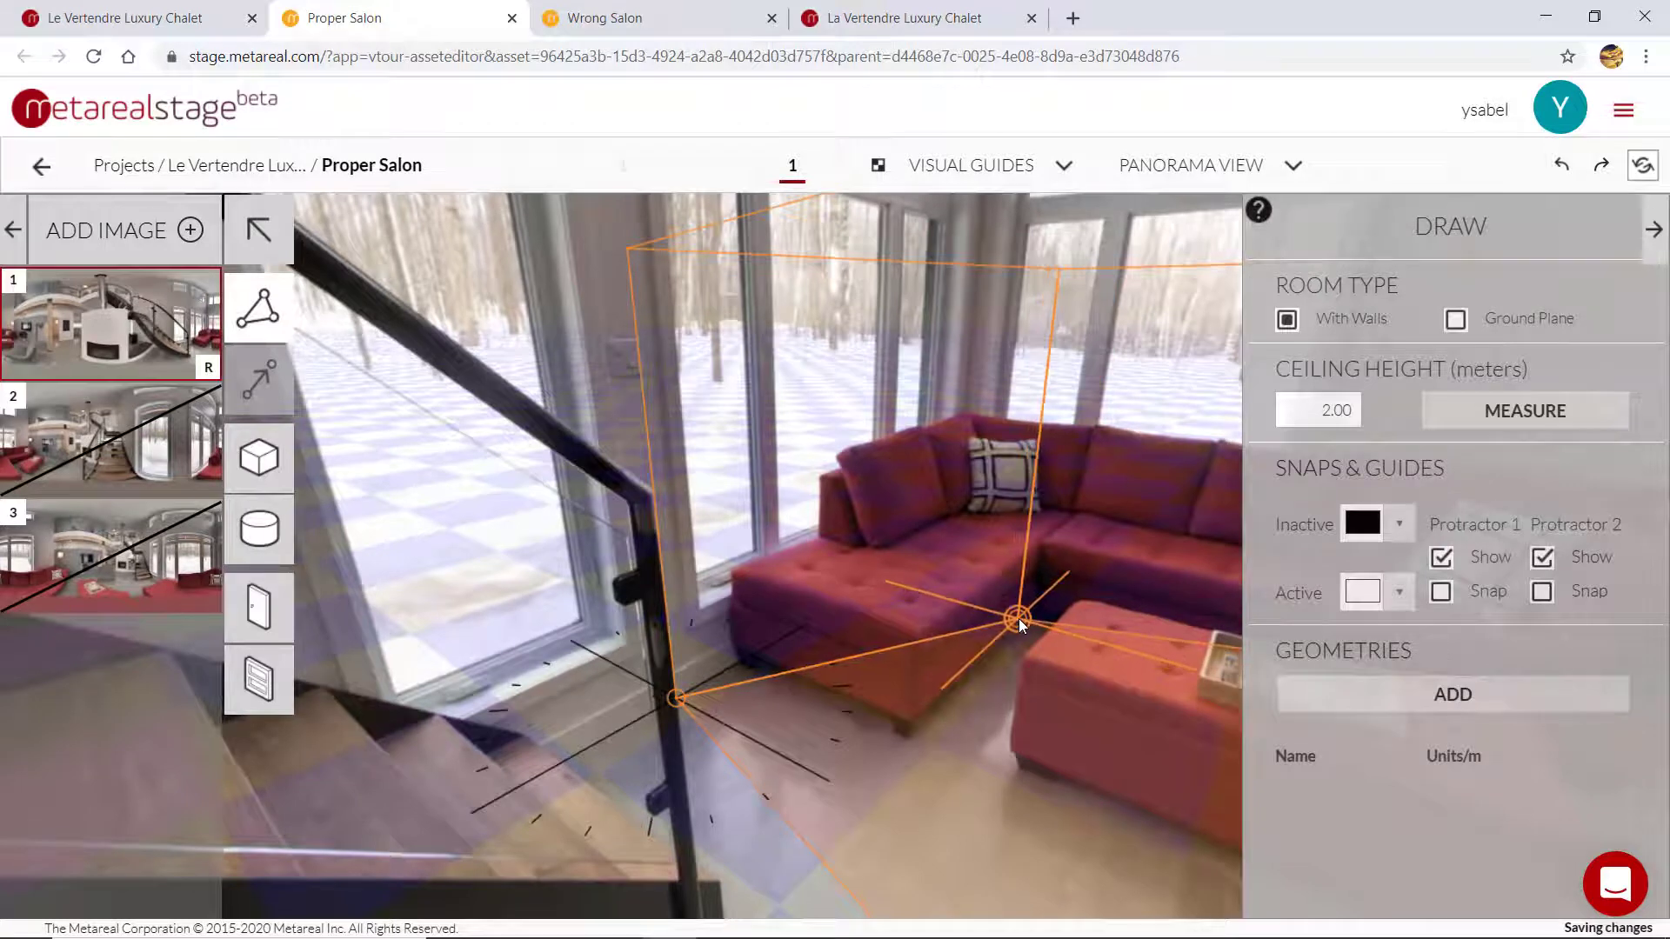
{"action": "key", "text": "1"}
{"action": "key", "text": "2"}
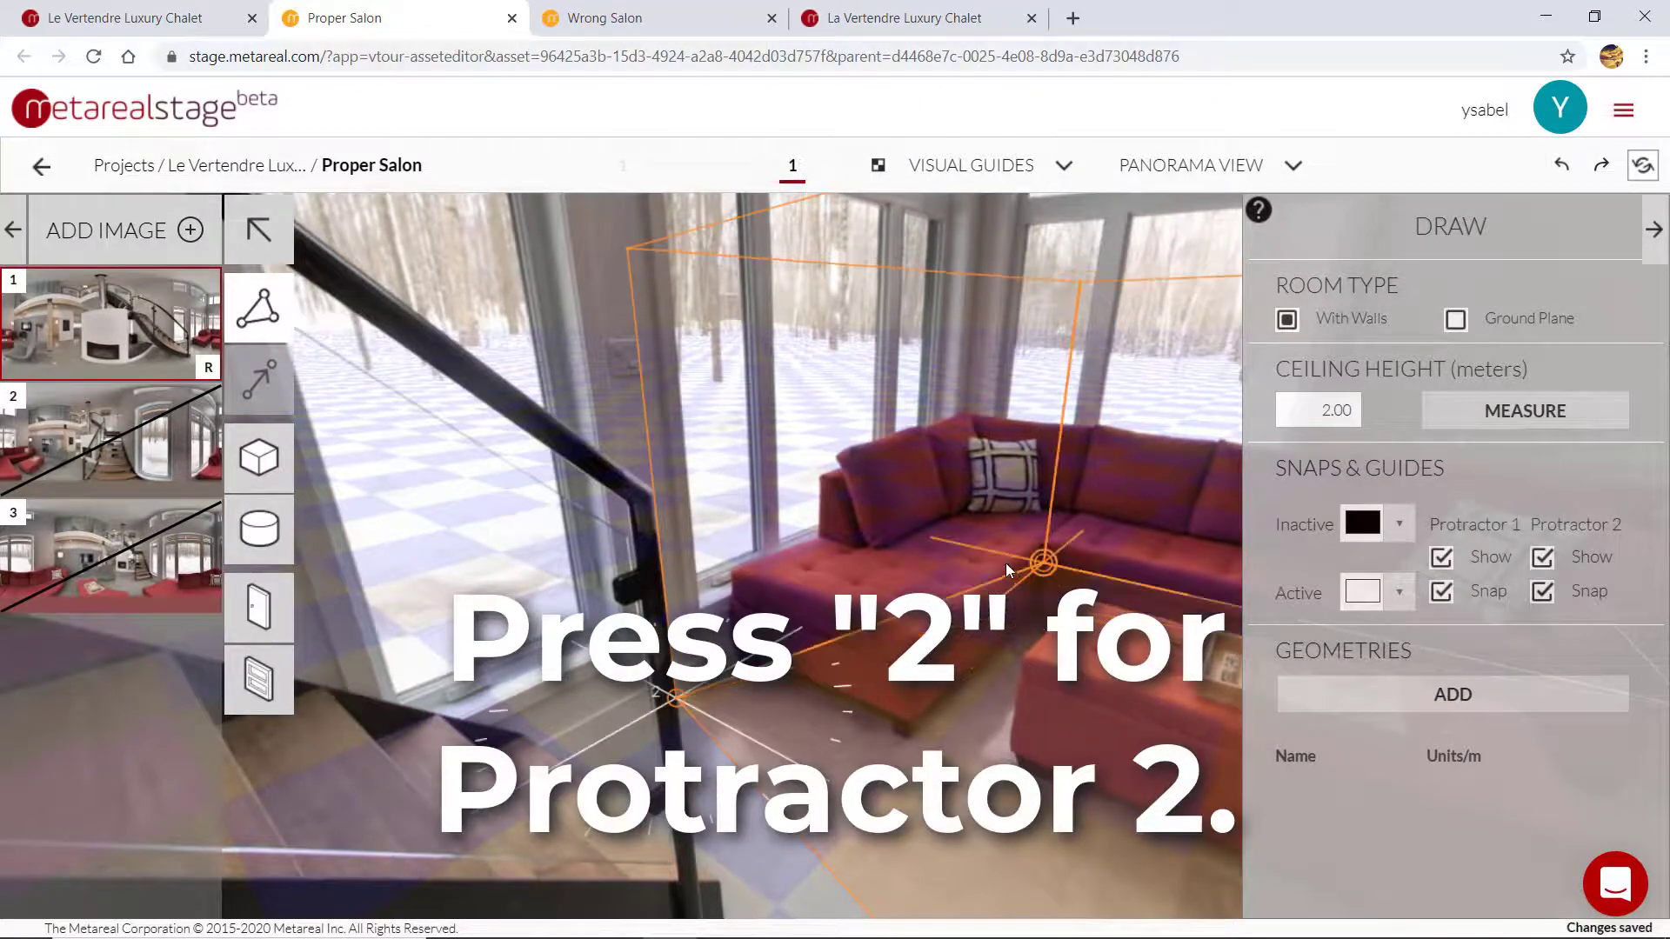
- Place corners at the sofa's back and where it meets the wall, then finish the outline
{"action": "left_click", "coordinate": [947, 546]}
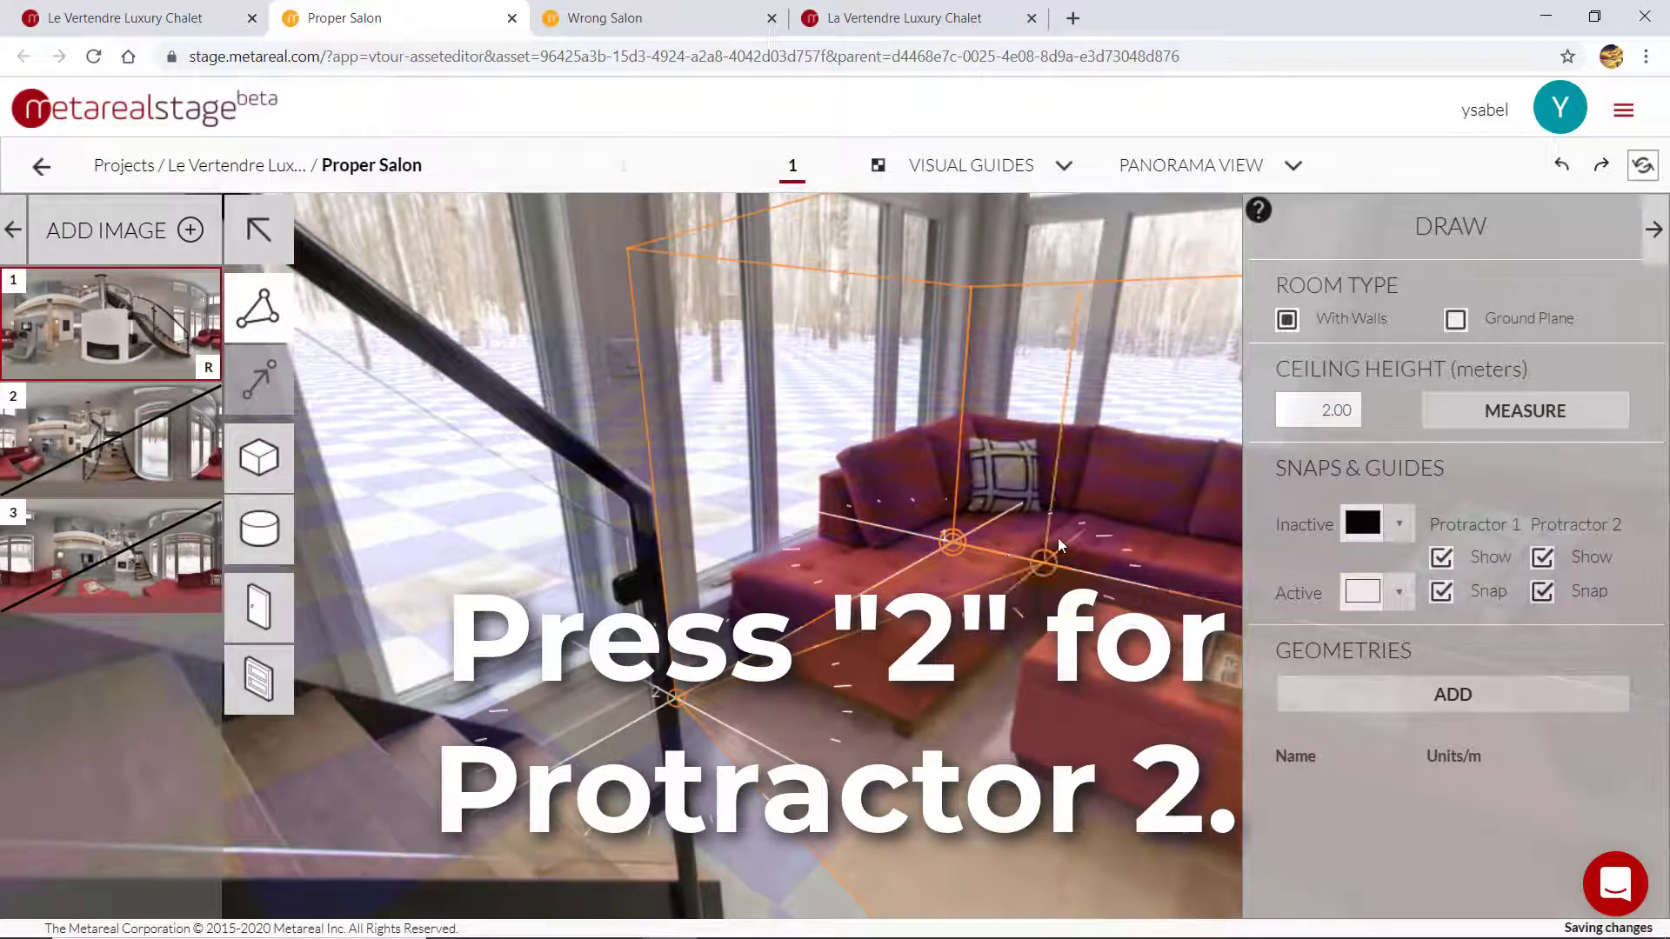
{"action": "left_click_drag", "start_coordinate": [1141, 517], "coordinate": [858, 633]}
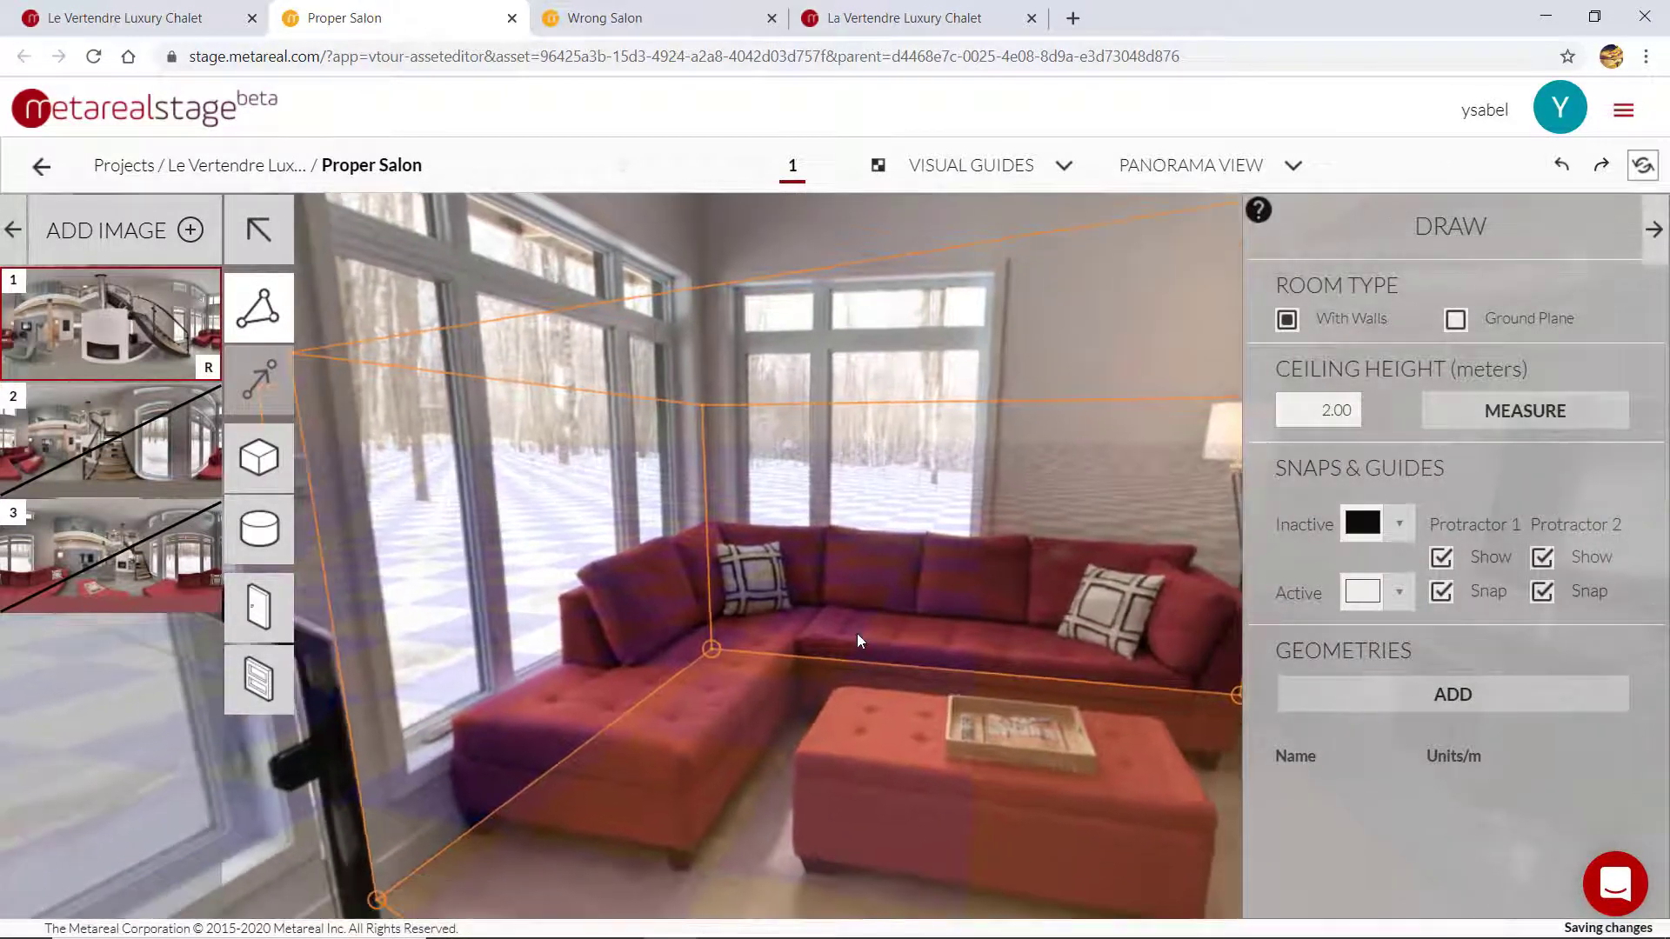
{"action": "left_click", "coordinate": [715, 650]}
{"action": "key", "text": "Escape"}
{"action": "left_click_drag", "start_coordinate": [986, 521], "coordinate": [652, 693]}
{"action": "left_click_drag", "start_coordinate": [947, 500], "coordinate": [870, 554]}
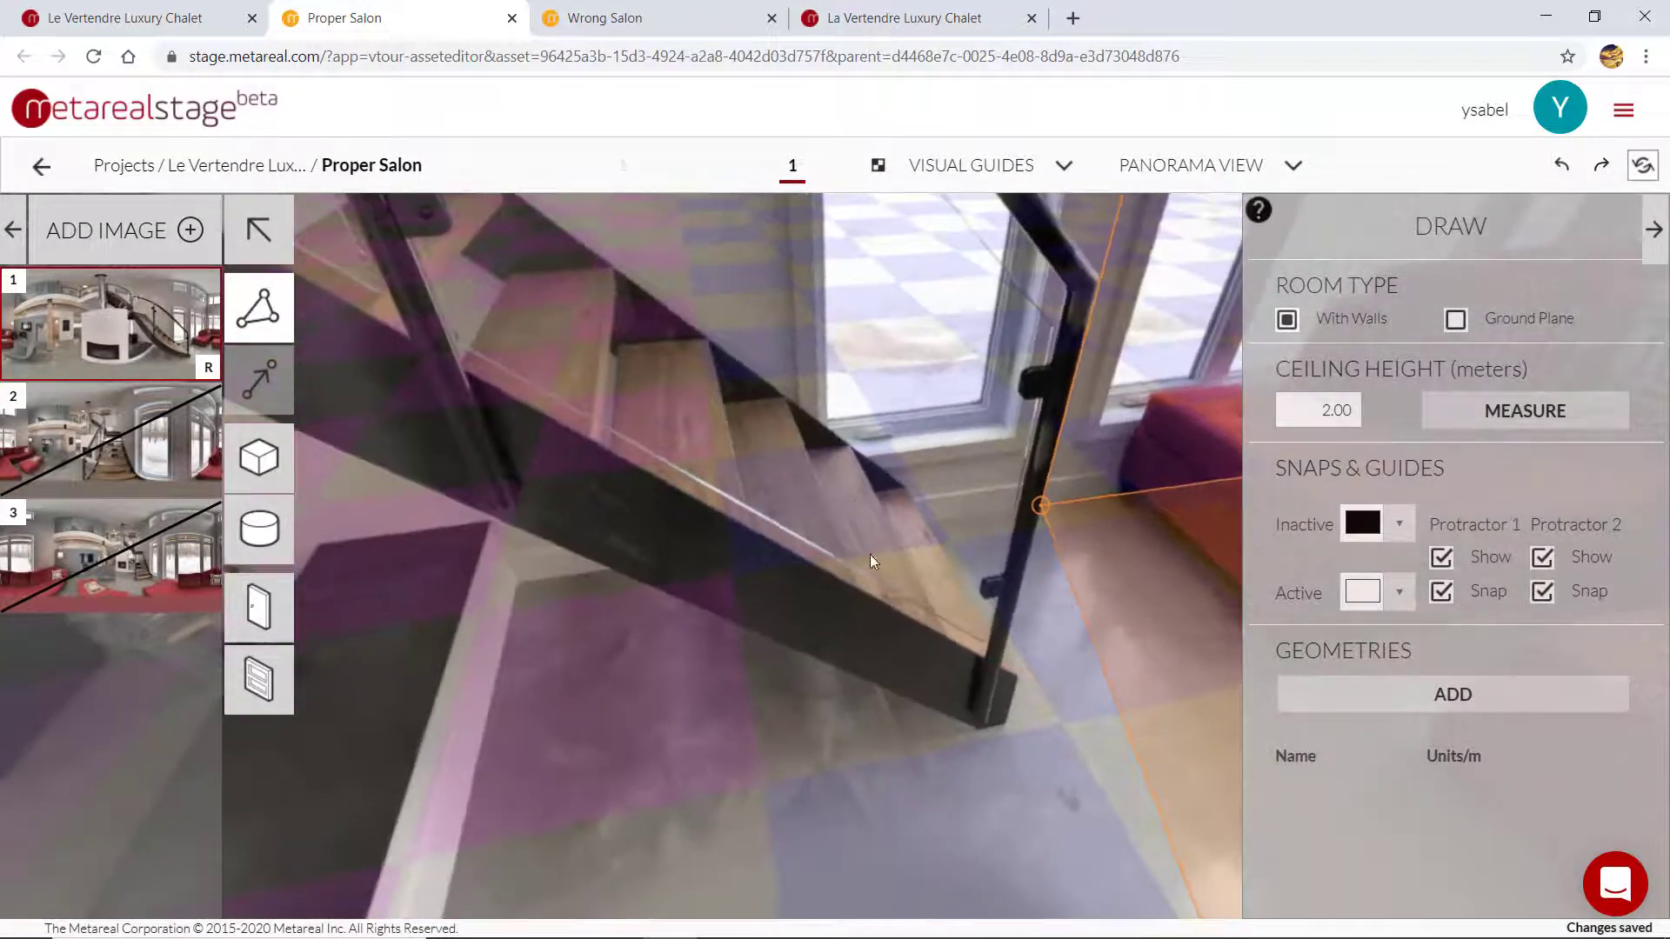
- Insert a new outline corner and move it to the staircase railing
{"action": "left_click", "coordinate": [1127, 728]}
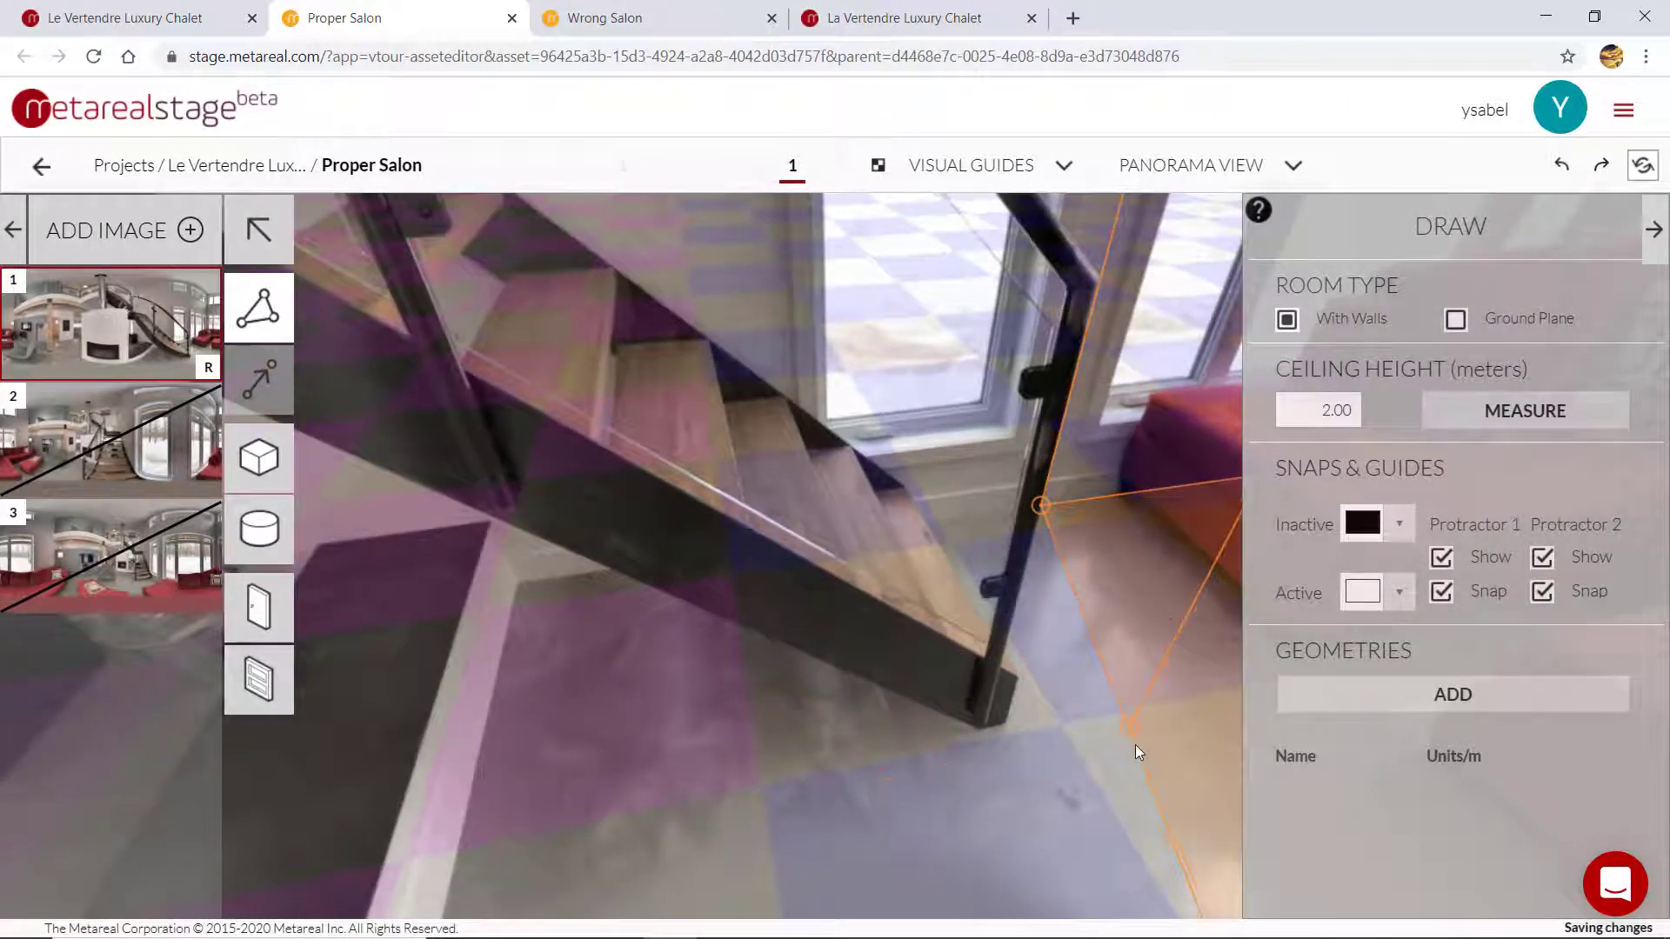
{"action": "left_click_drag", "start_coordinate": [959, 721], "coordinate": [520, 584]}
{"action": "key", "text": "1"}
{"action": "key", "text": "2"}
{"action": "key", "text": "1"}
- Place a corner near the fireplace base using Protractor 2 snapping
{"action": "left_click_drag", "start_coordinate": [441, 786], "coordinate": [1001, 574]}
{"action": "left_click_drag", "start_coordinate": [545, 787], "coordinate": [1295, 643]}
{"action": "left_click_drag", "start_coordinate": [662, 510], "coordinate": [878, 524]}
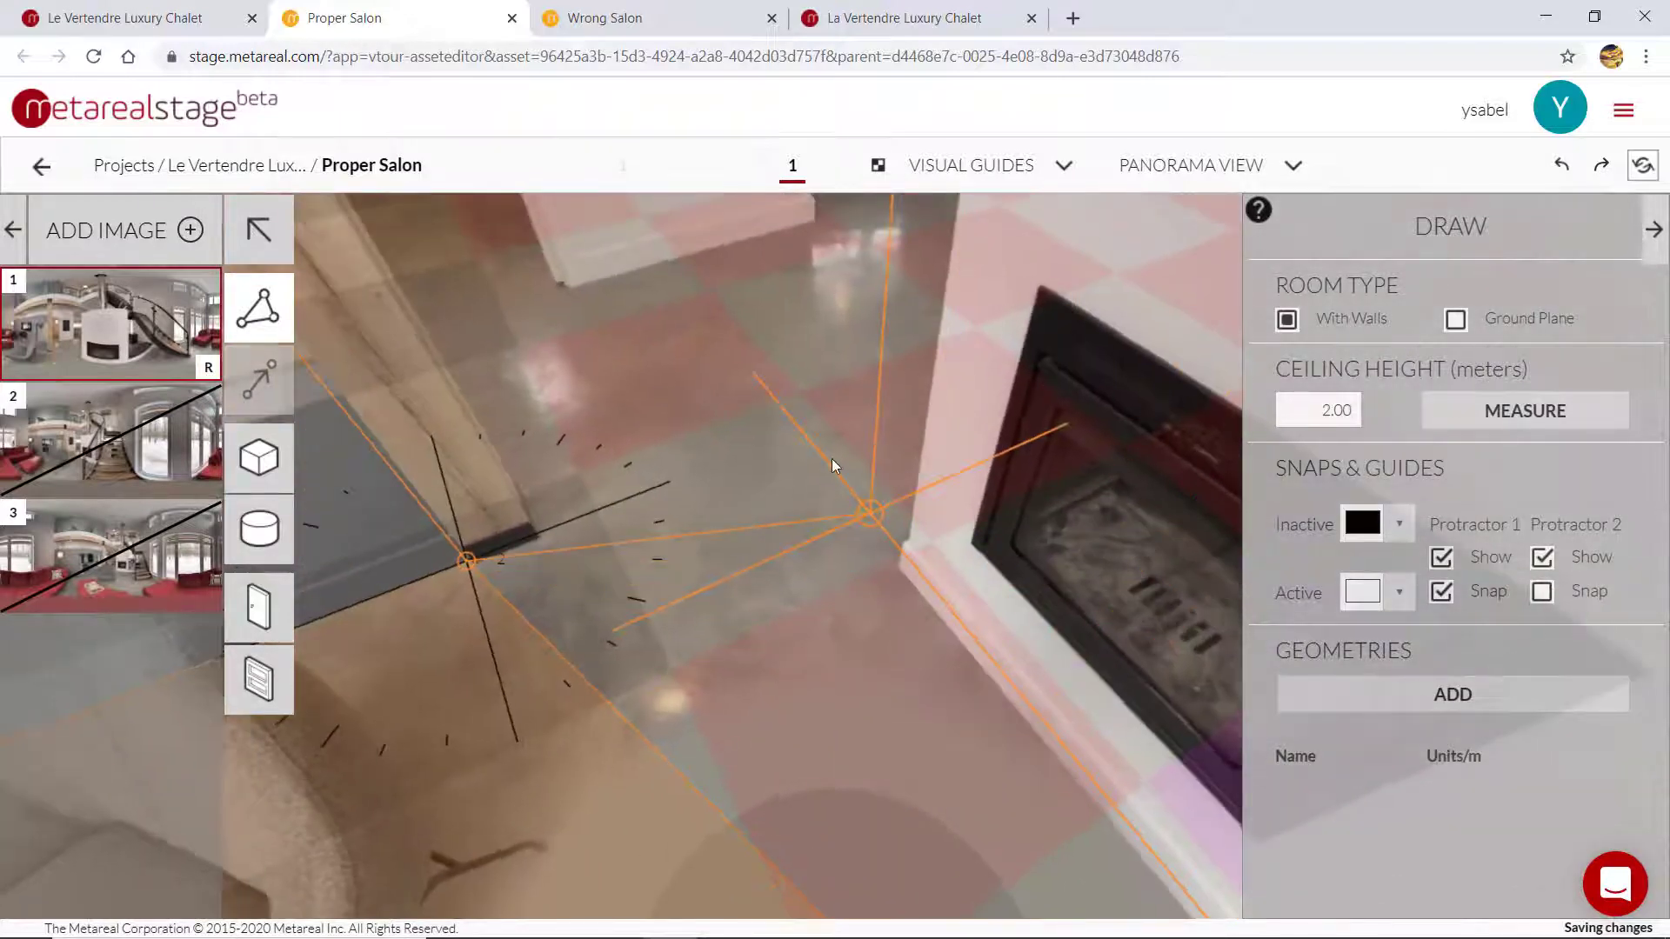
{"action": "key", "text": "1"}
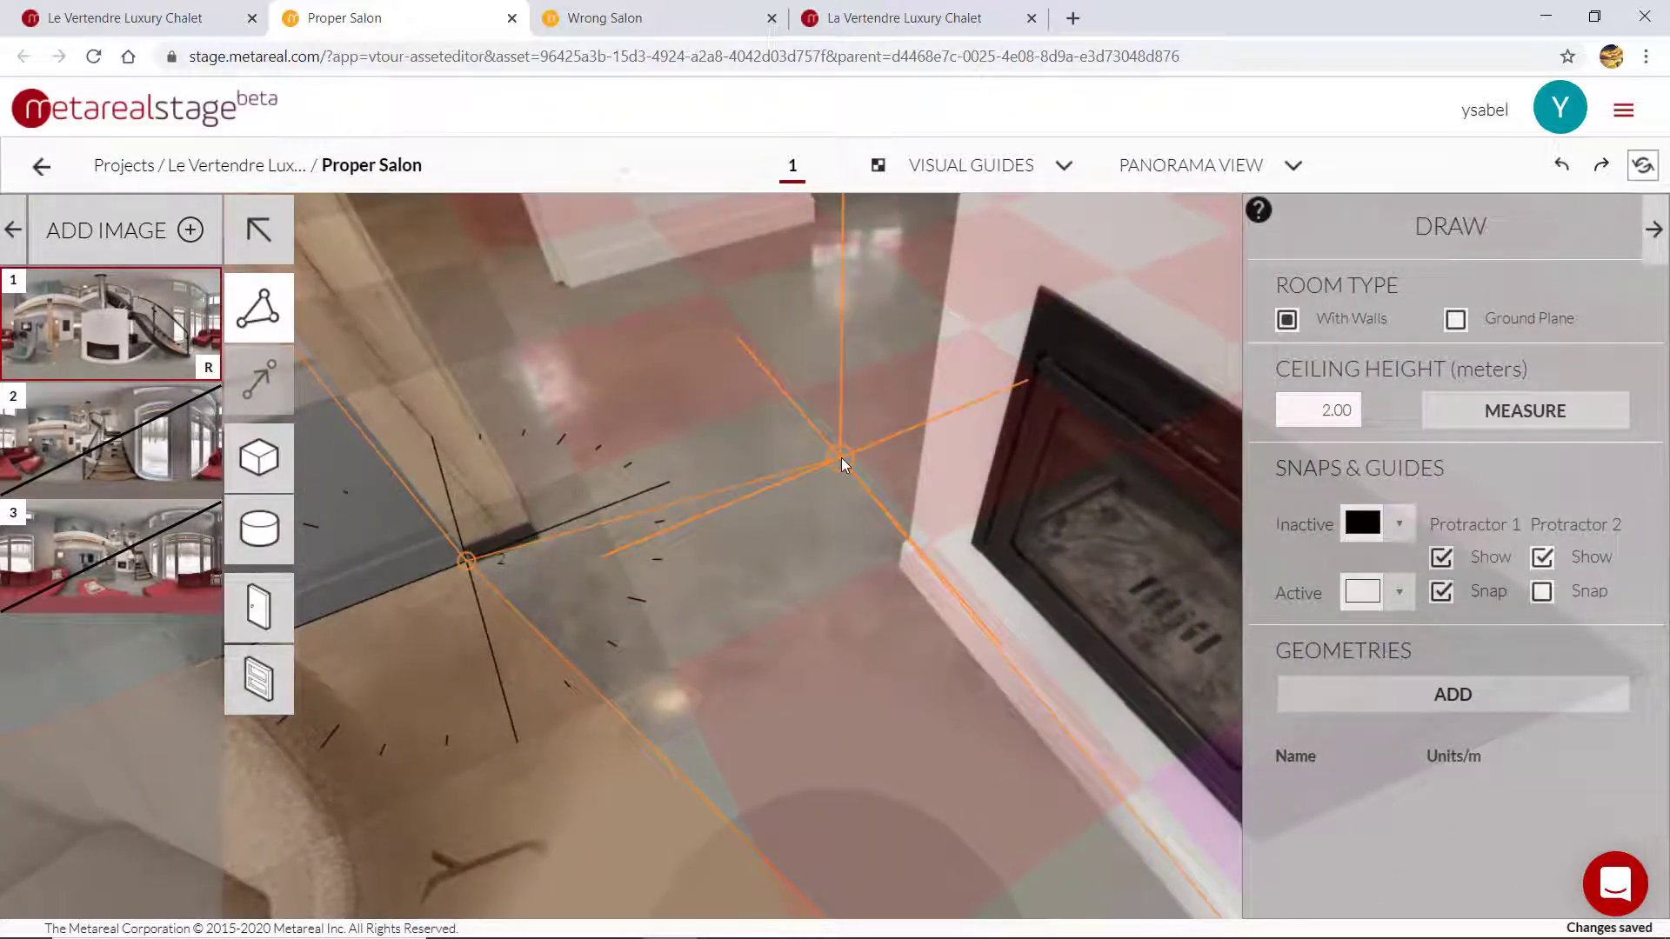
{"action": "key", "text": "2"}
{"action": "left_click", "coordinate": [823, 441]}
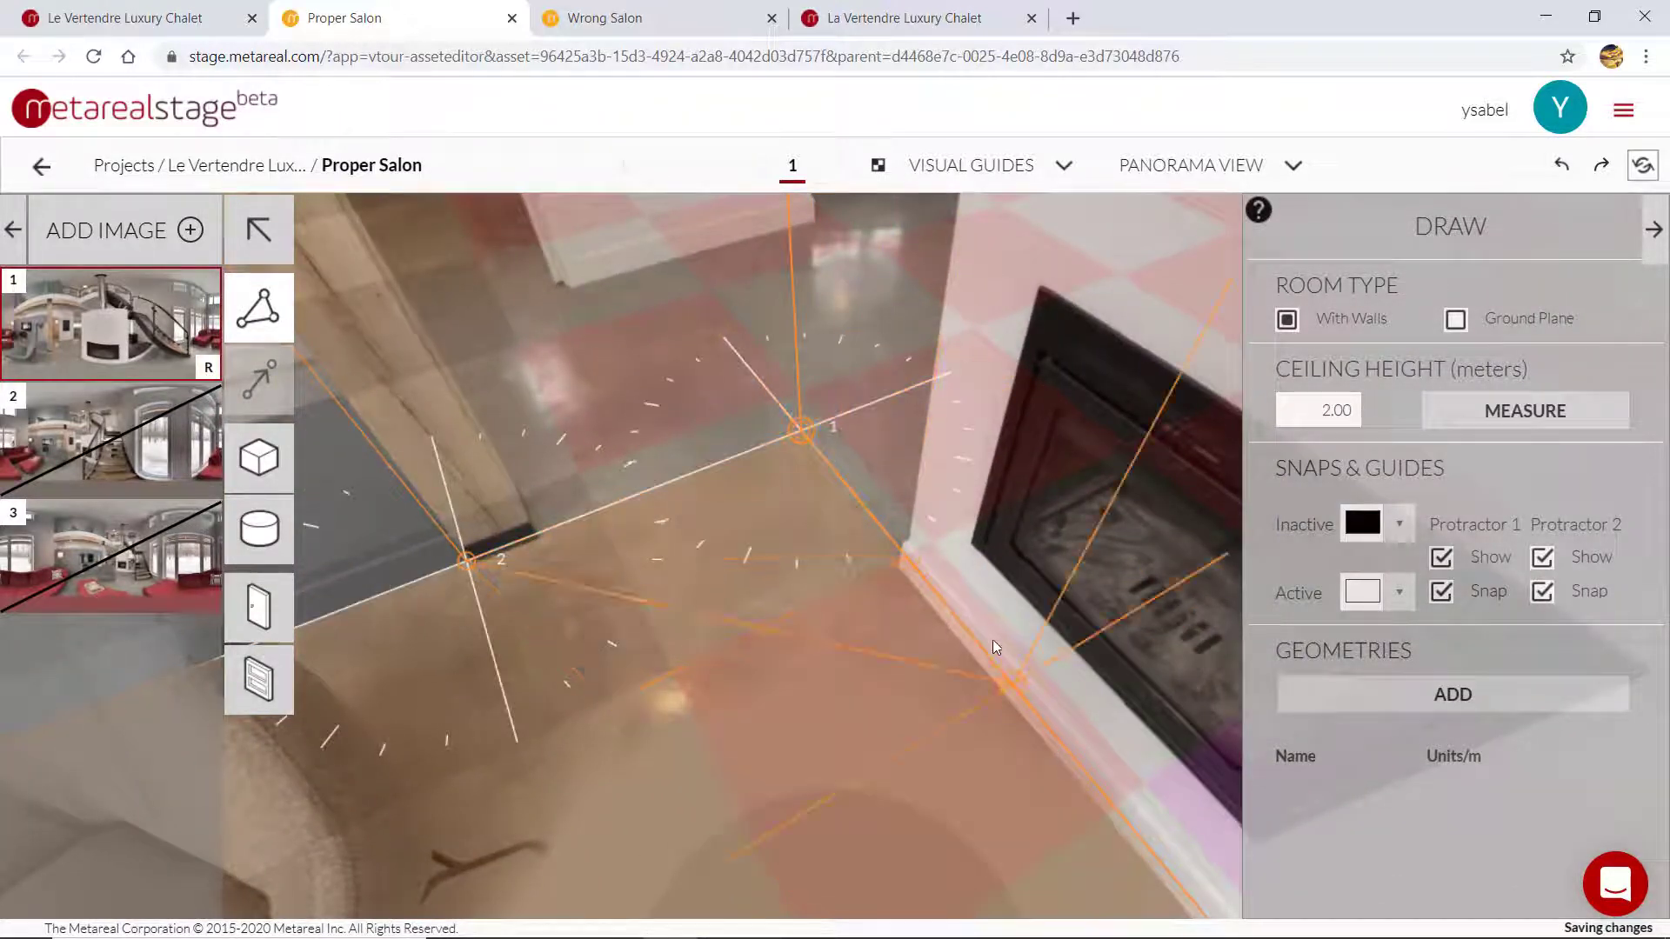
{"action": "mouse_move", "coordinate": [1053, 711]}
{"action": "left_mouse_down"}
{"action": "mouse_move", "coordinate": [686, 628]}
{"action": "mouse_move", "coordinate": [864, 513]}
{"action": "mouse_move", "coordinate": [877, 664]}
{"action": "mouse_move", "coordinate": [868, 427]}
{"action": "left_mouse_up"}
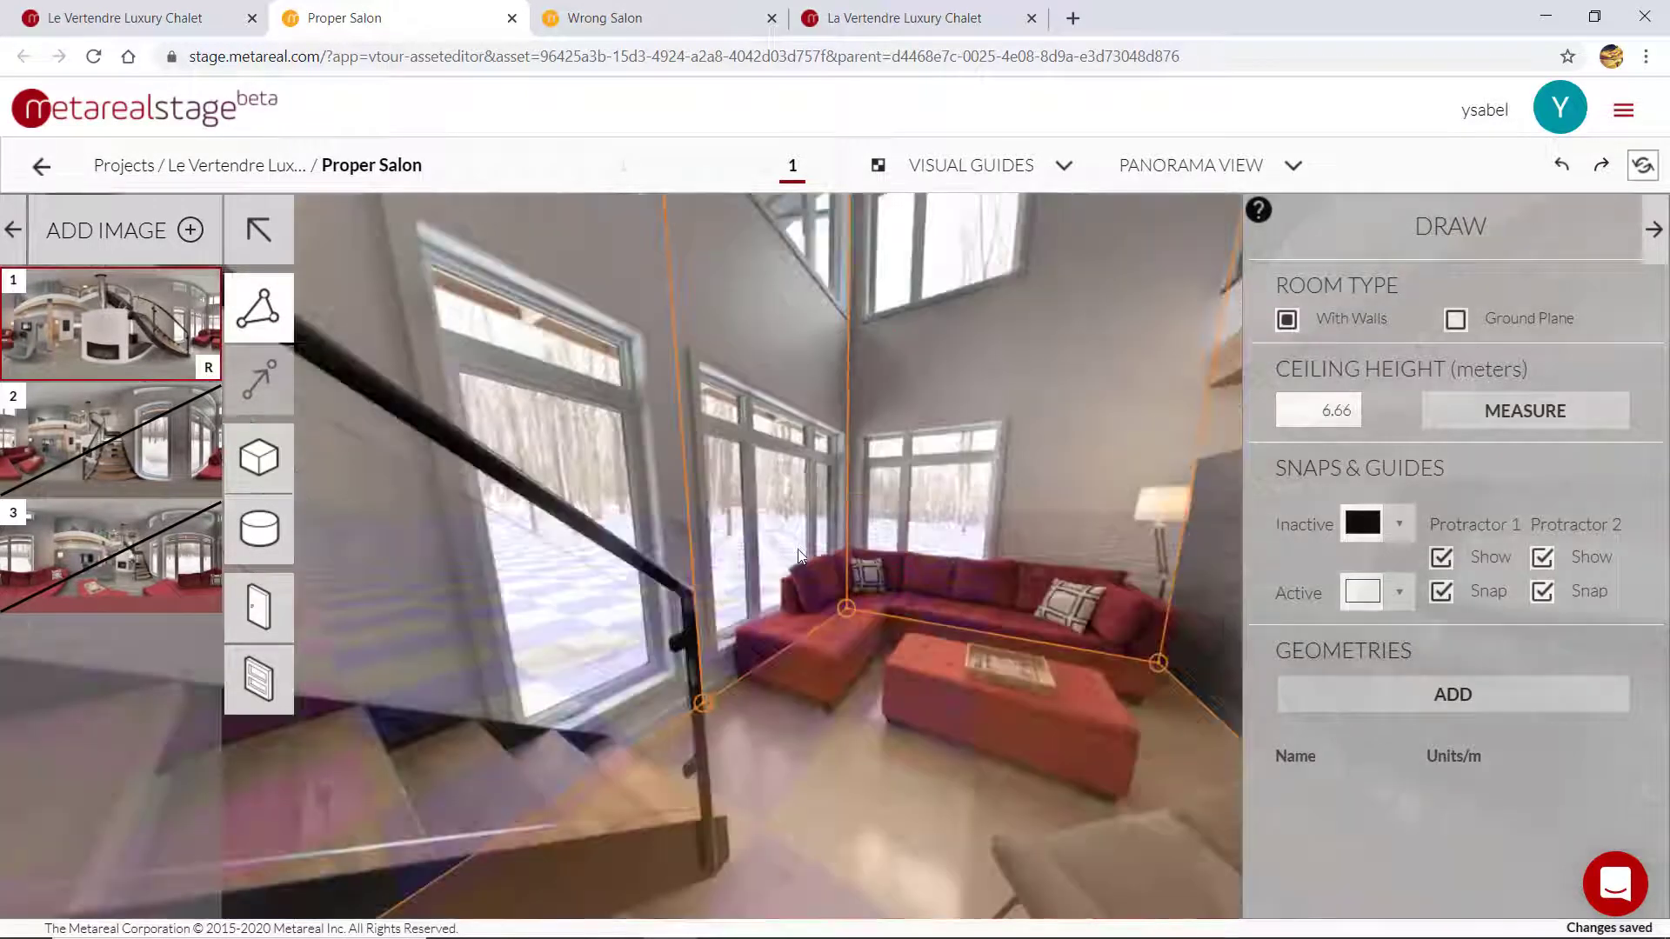
{"action": "left_click_drag", "start_coordinate": [593, 595], "coordinate": [755, 543]}
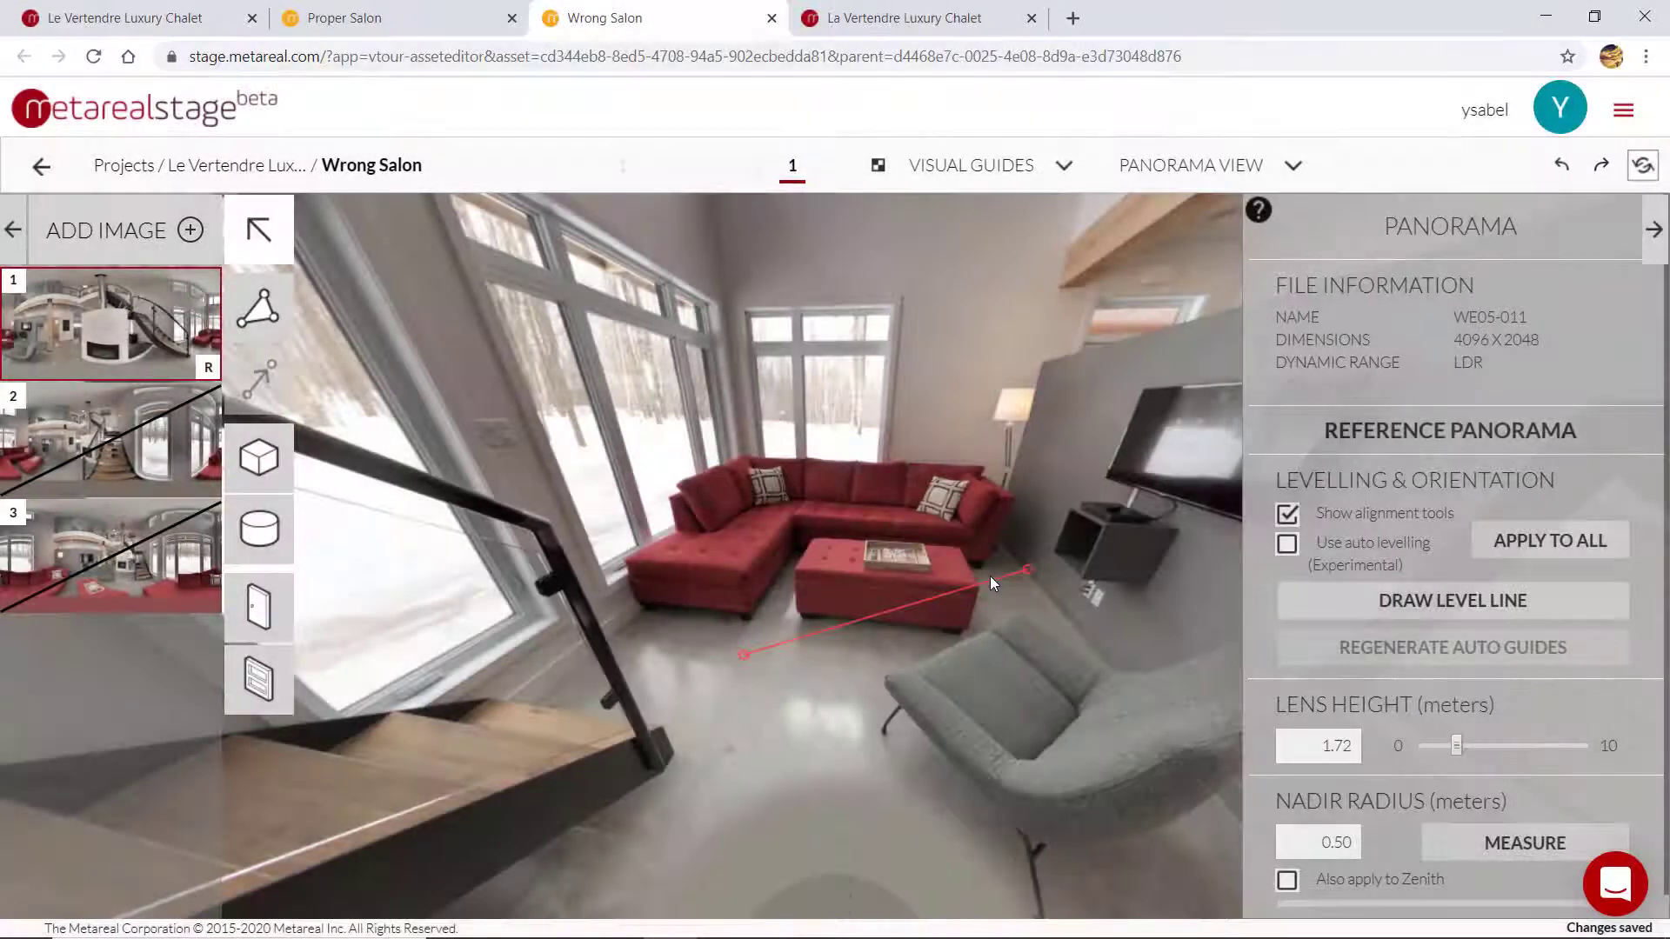
- Fix the level line's end on the Wrong Salon floor and turn on the GRID guide
{"action": "left_click_drag", "start_coordinate": [989, 575], "coordinate": [935, 557]}
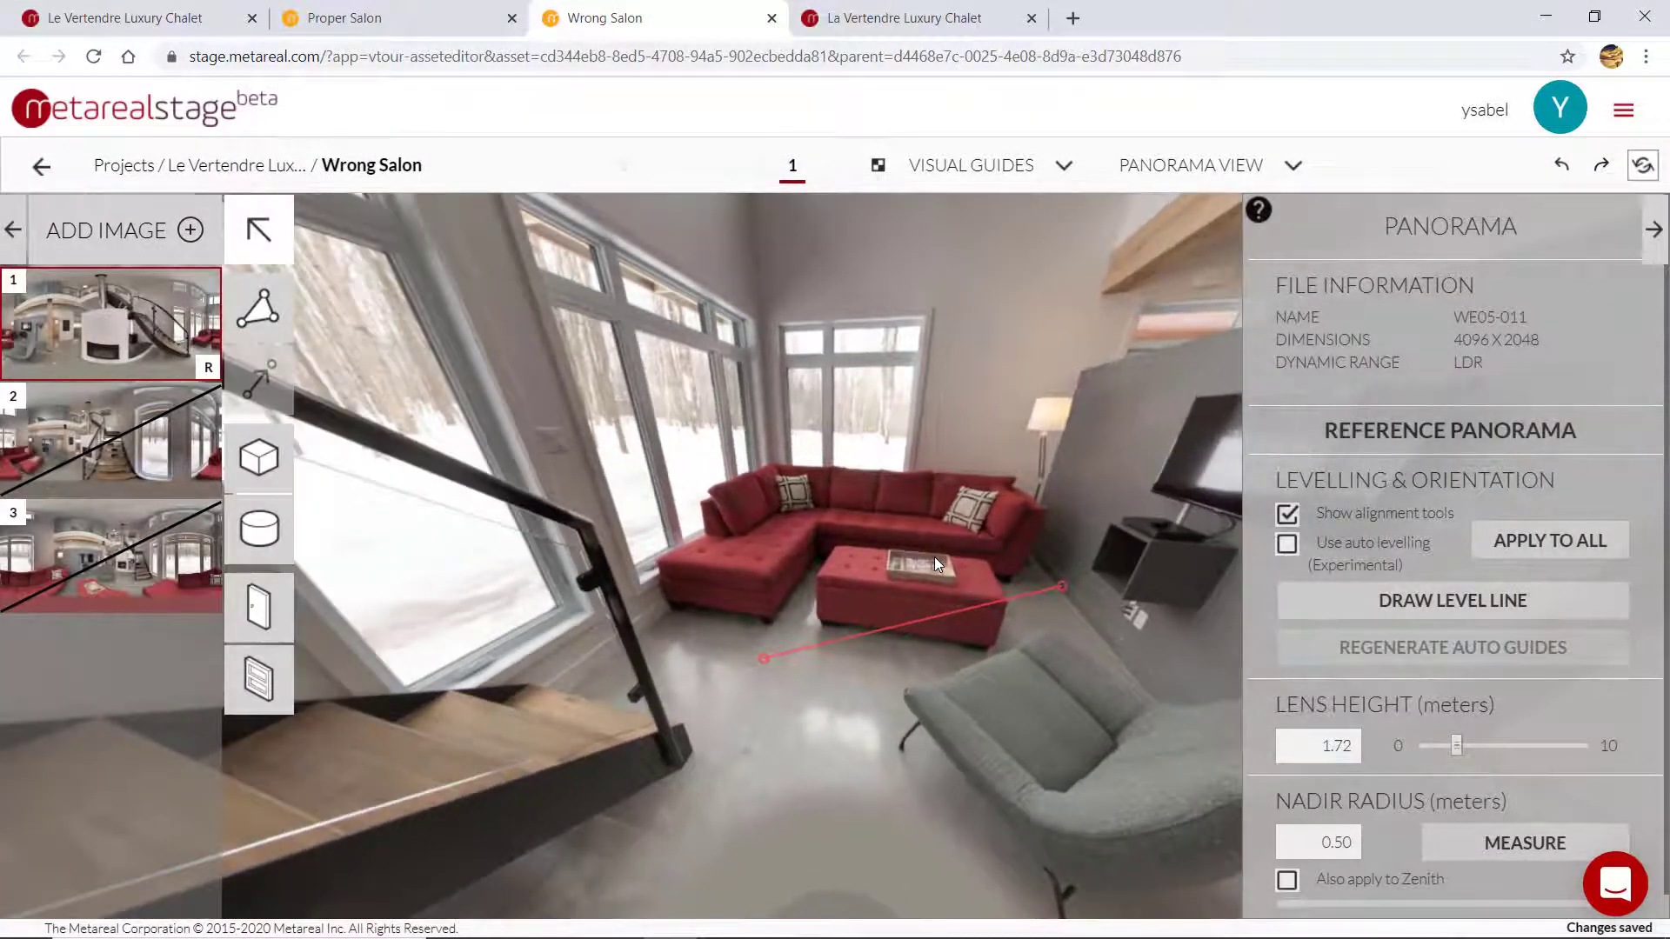
{"action": "left_click", "coordinate": [711, 666]}
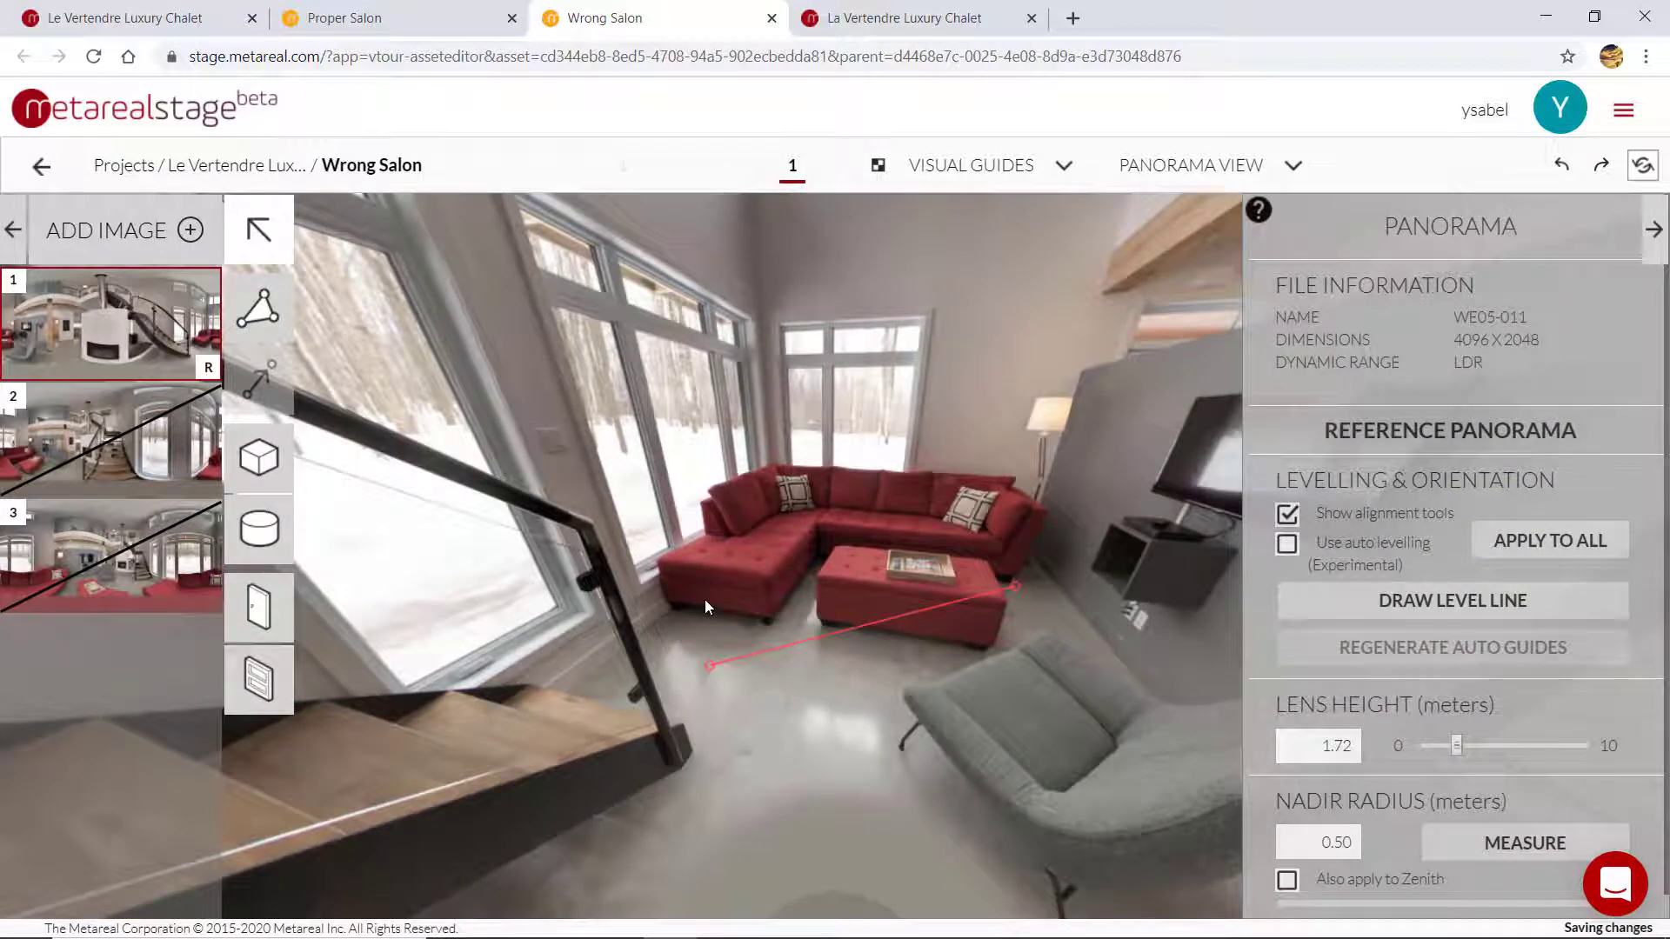
{"action": "left_click", "coordinate": [982, 174]}
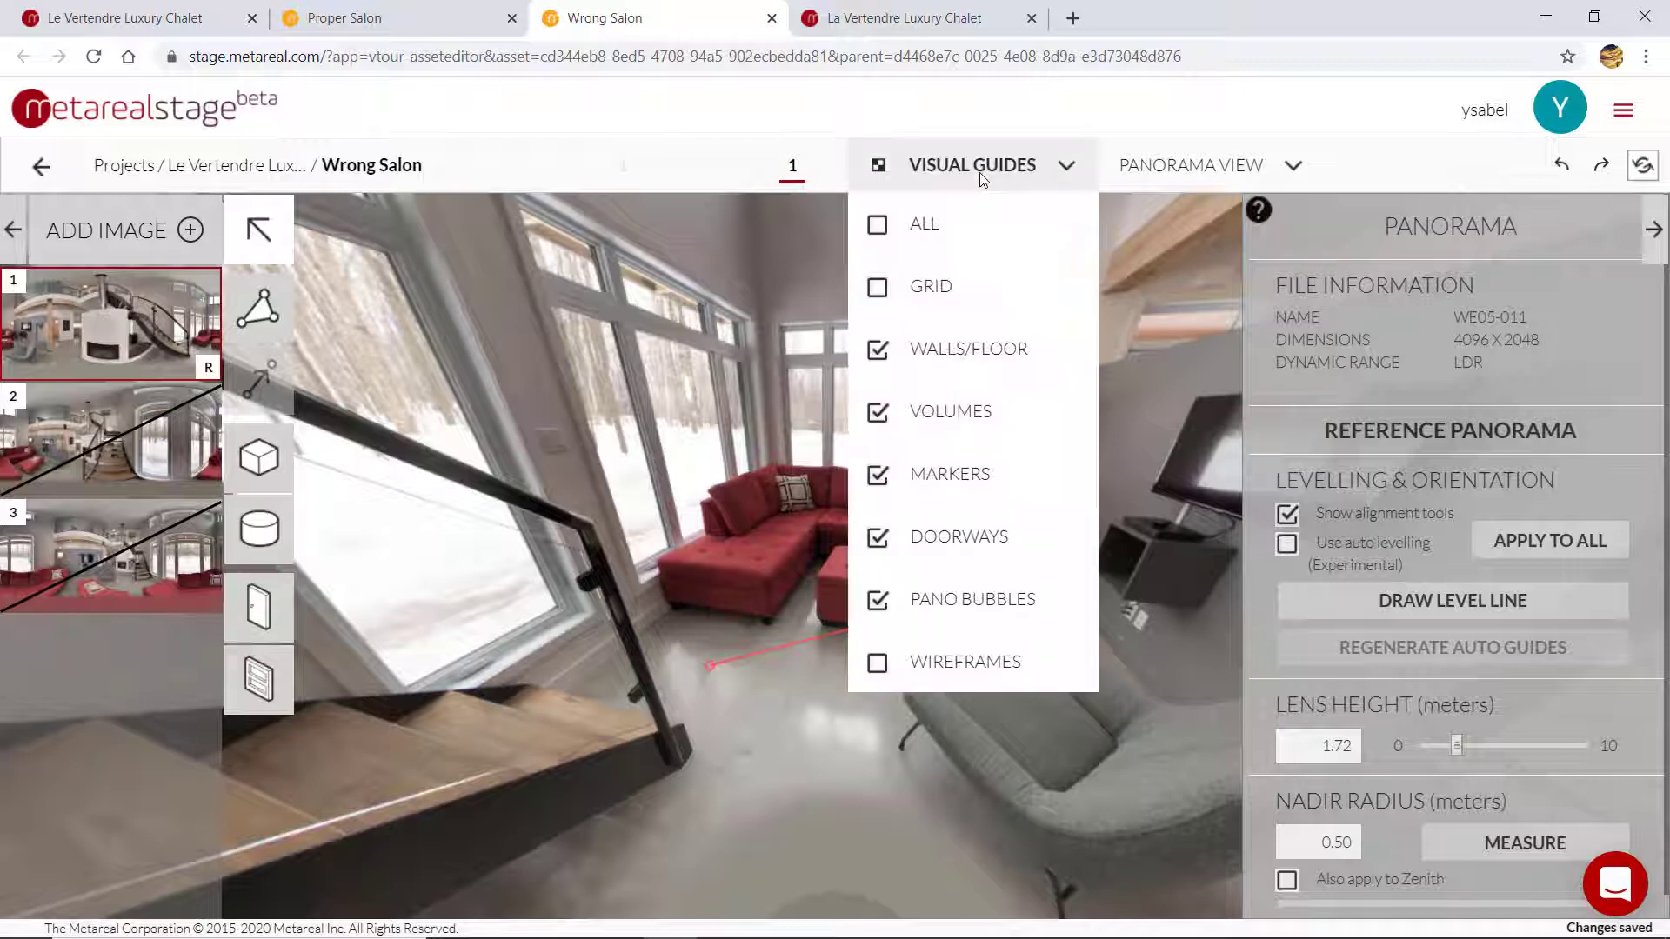
{"action": "left_click", "coordinate": [886, 291]}
{"action": "left_click", "coordinate": [679, 615]}
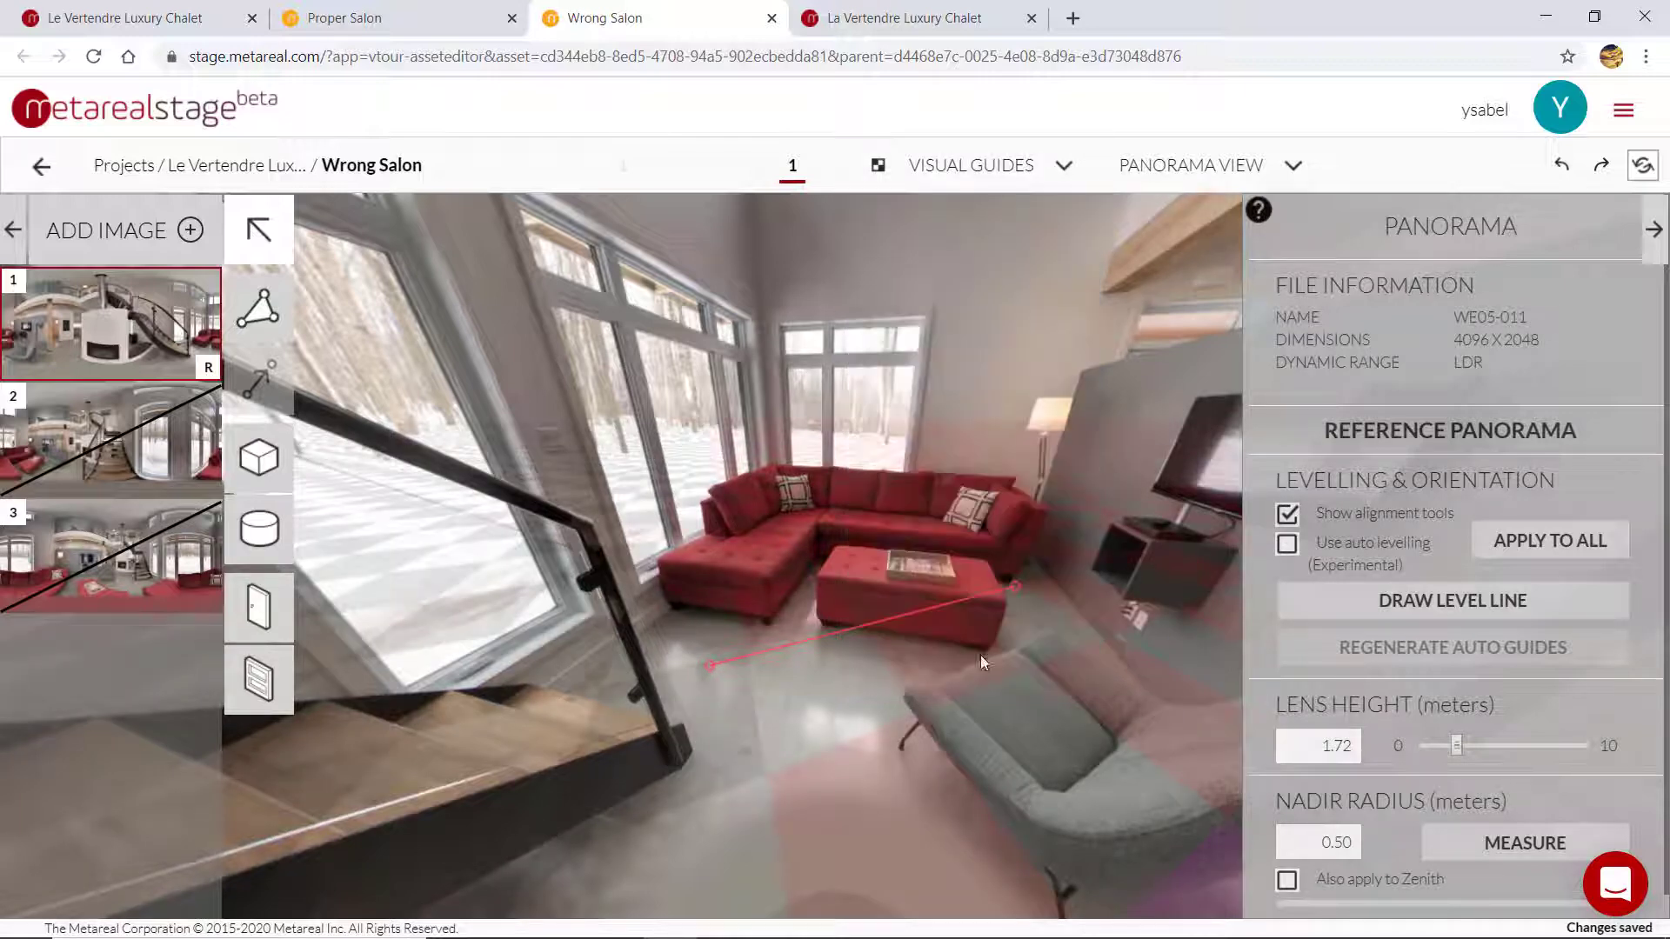
{"action": "left_click_drag", "start_coordinate": [979, 656], "coordinate": [800, 623]}
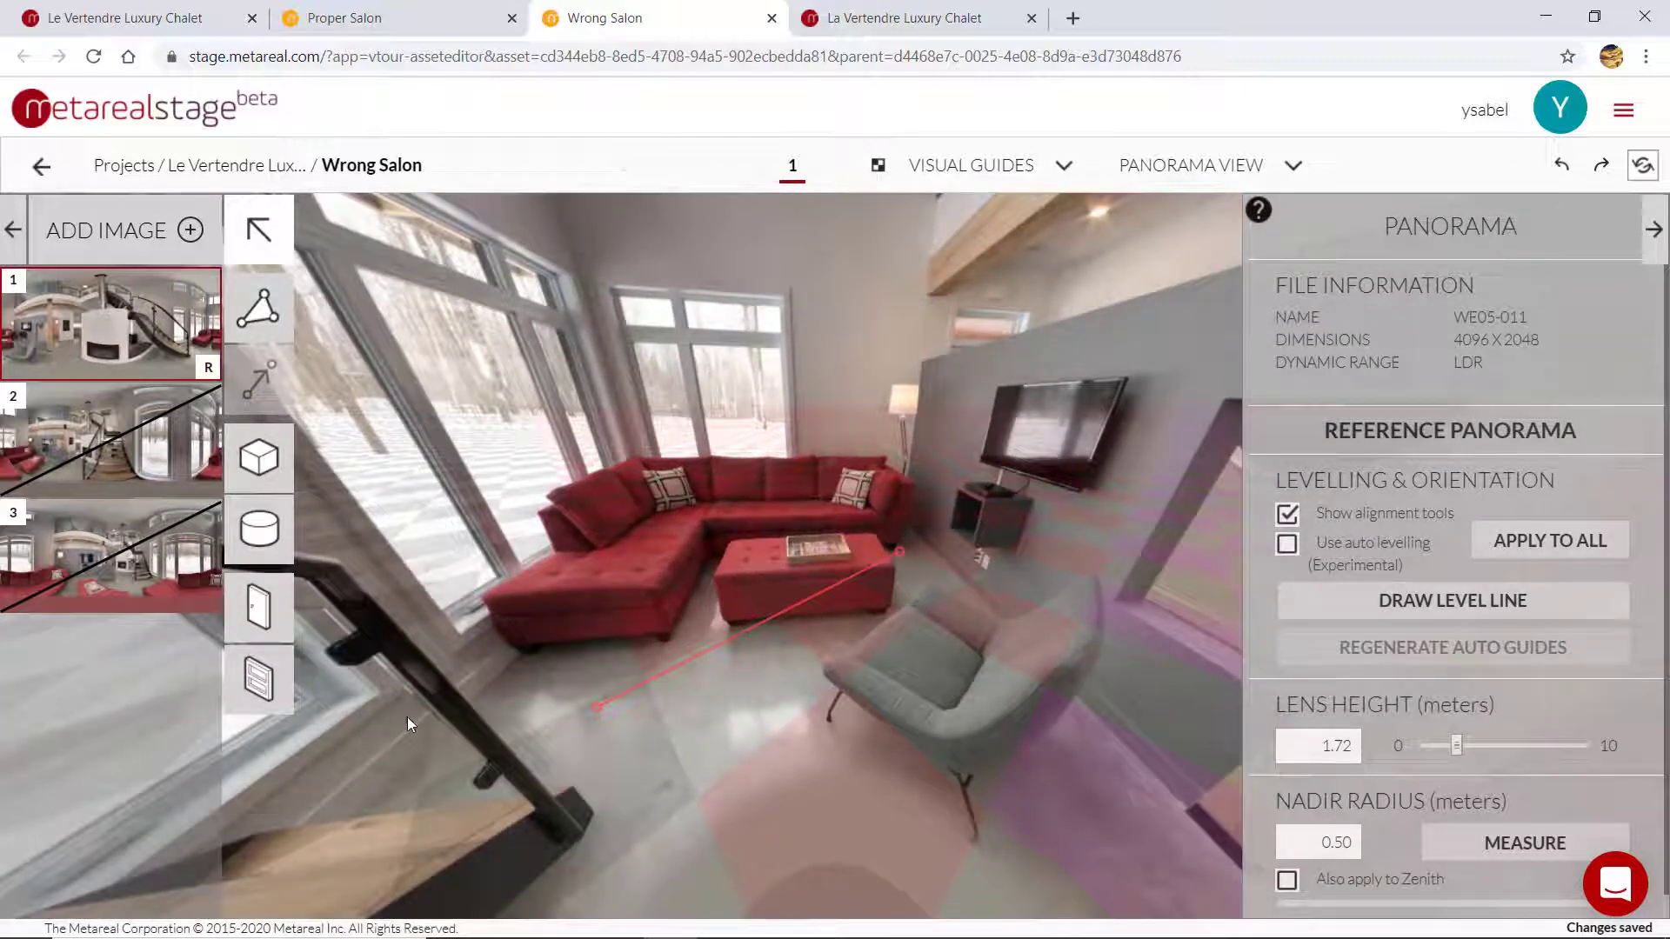
{"action": "left_click_drag", "start_coordinate": [604, 586], "coordinate": [572, 564]}
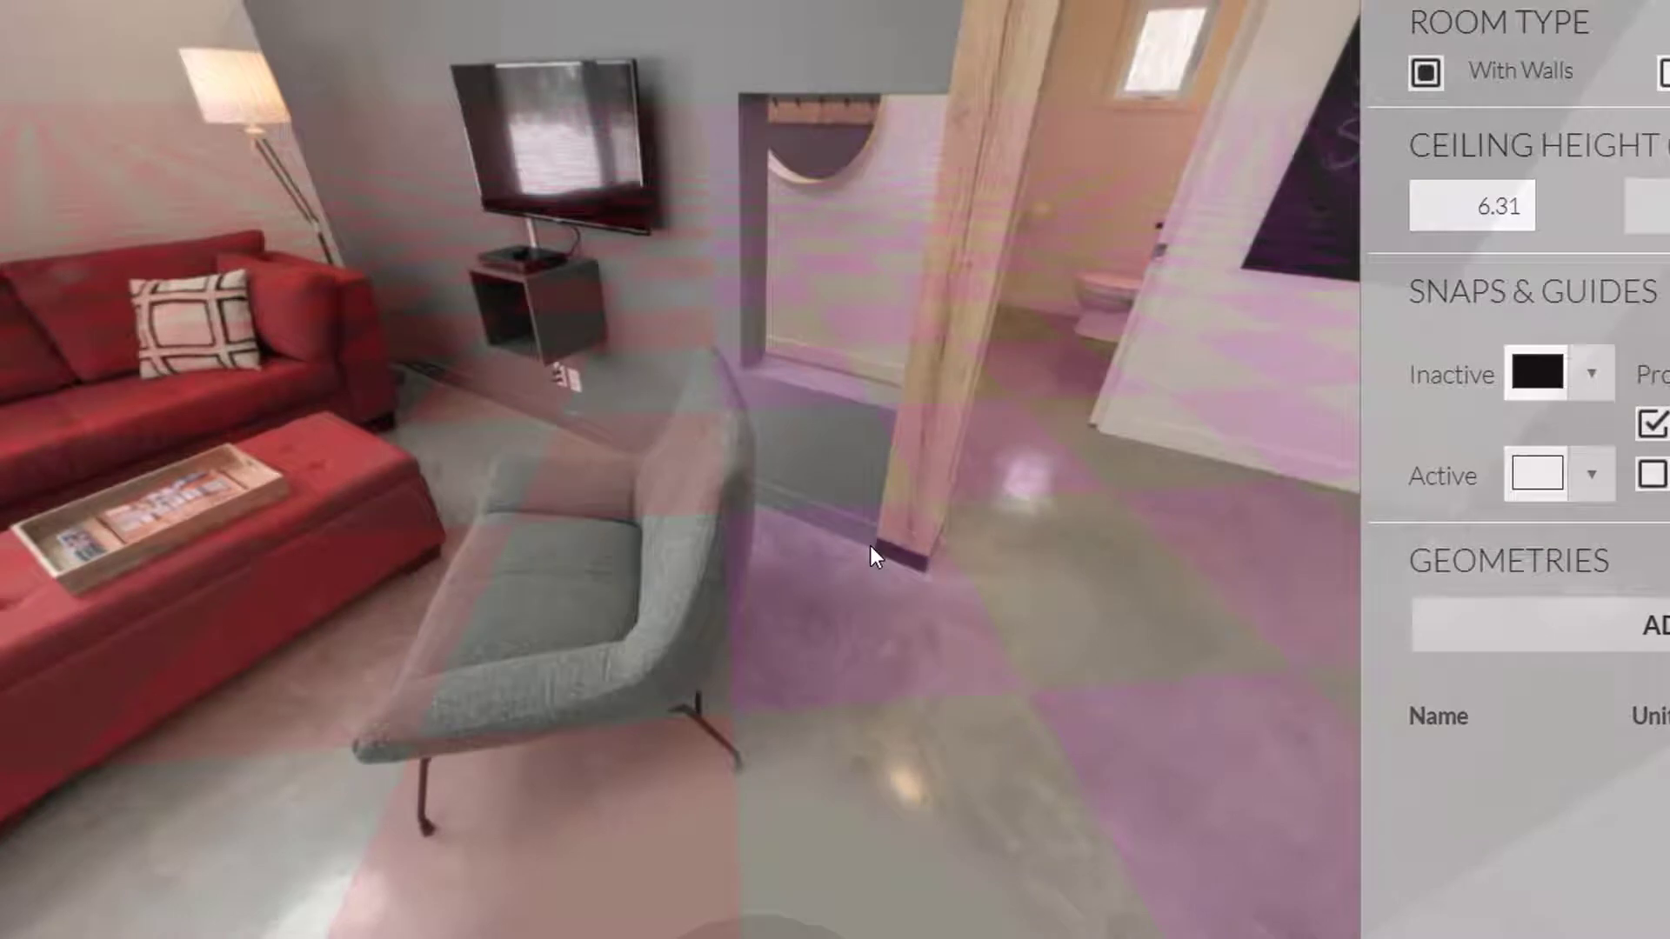
- Place floor corners by the doorway and behind the sofa, toggling the active snap guides
{"action": "left_click", "coordinate": [871, 546]}
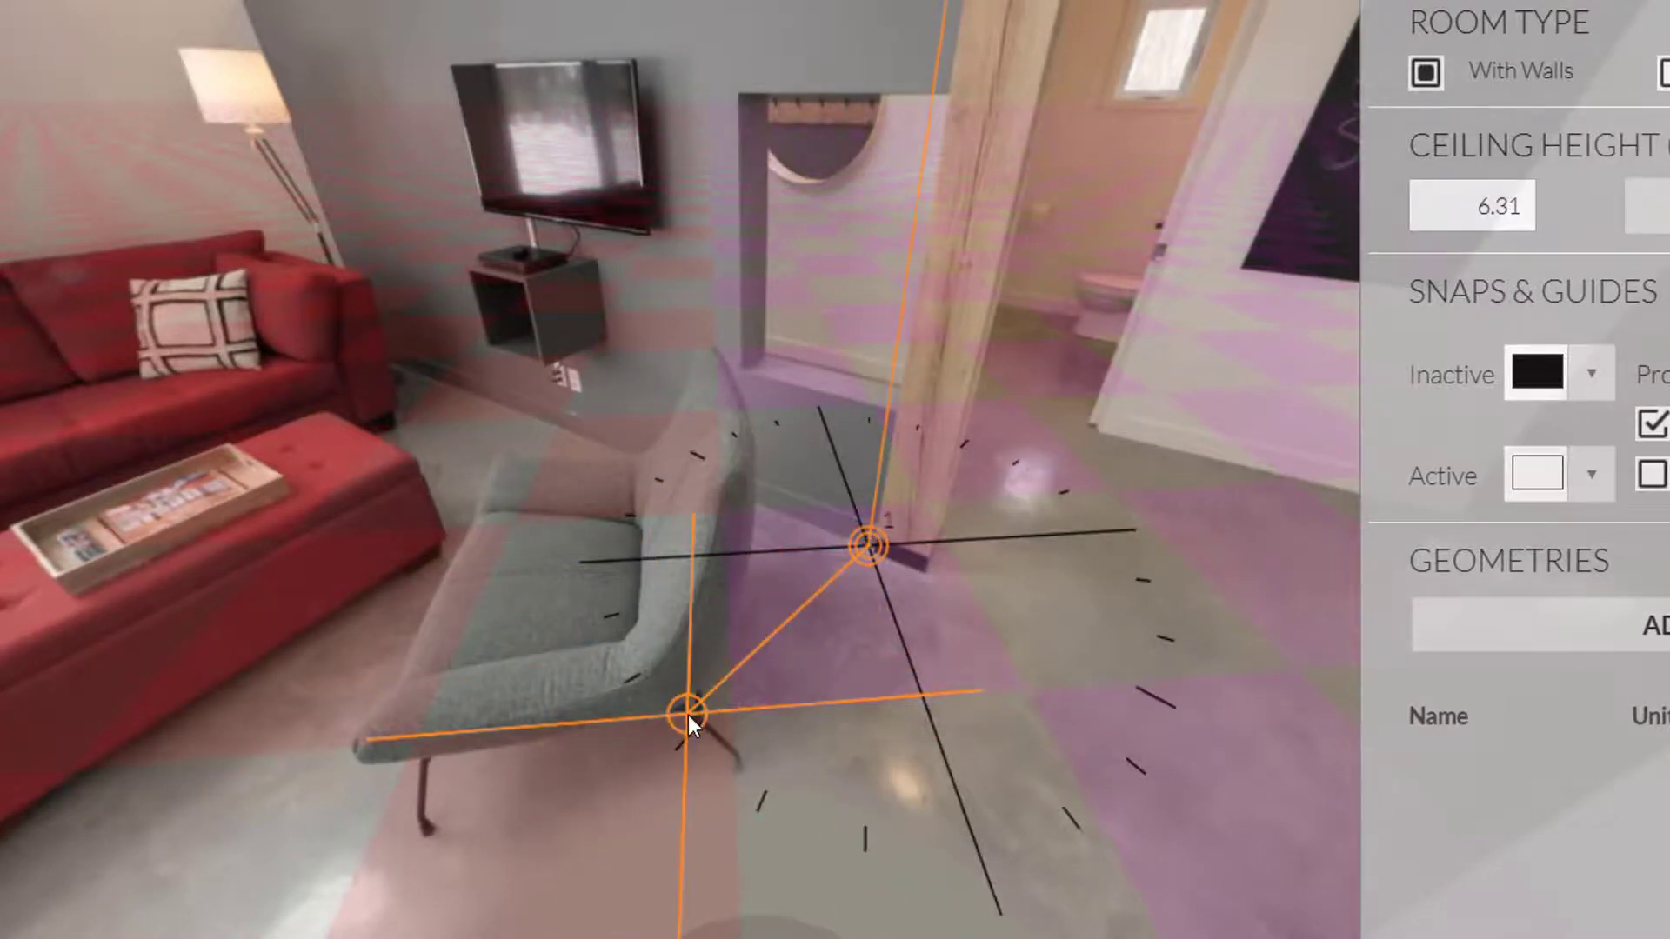
{"action": "key", "text": "shift"}
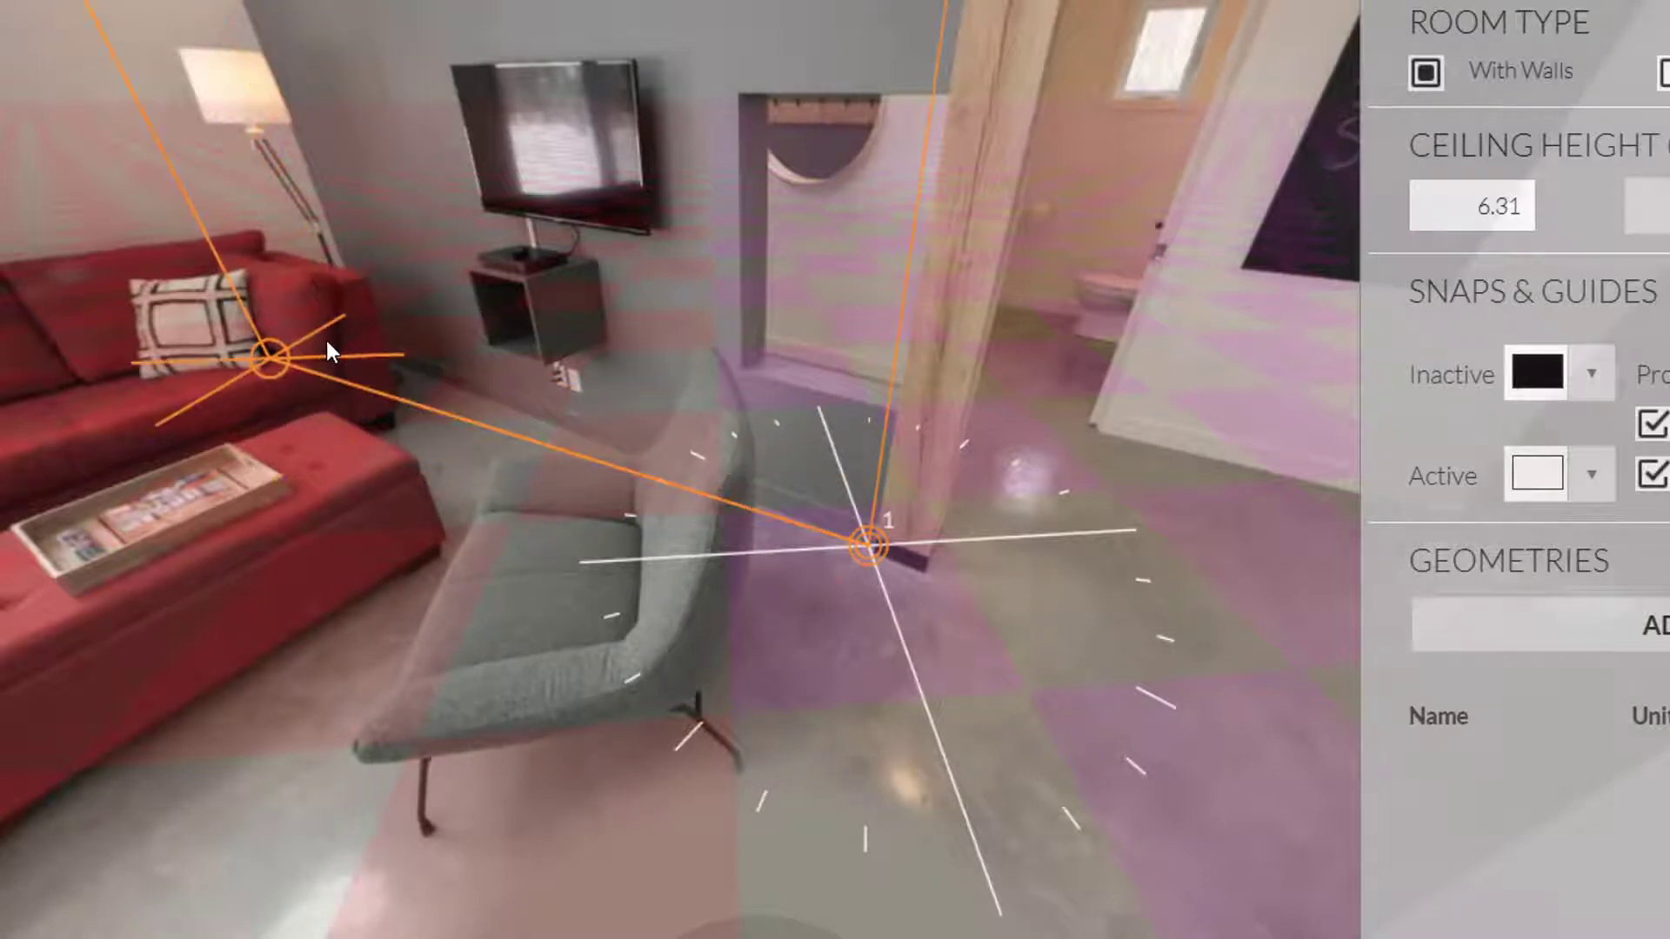
{"action": "key", "text": "s"}
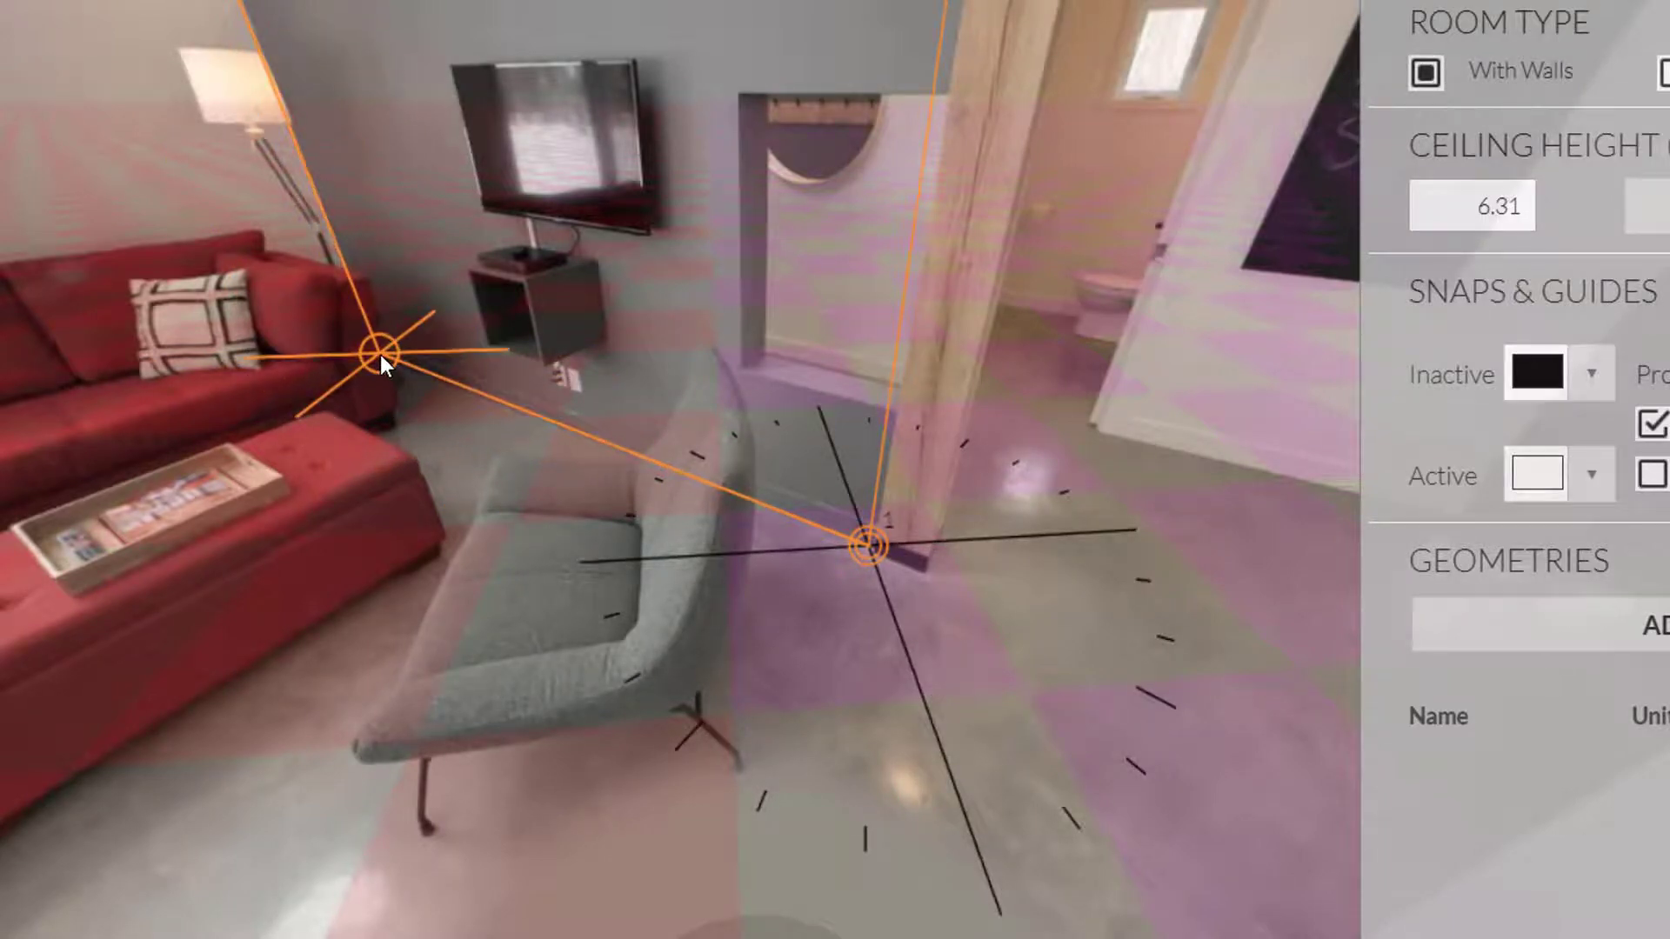
{"action": "left_click", "coordinate": [380, 355]}
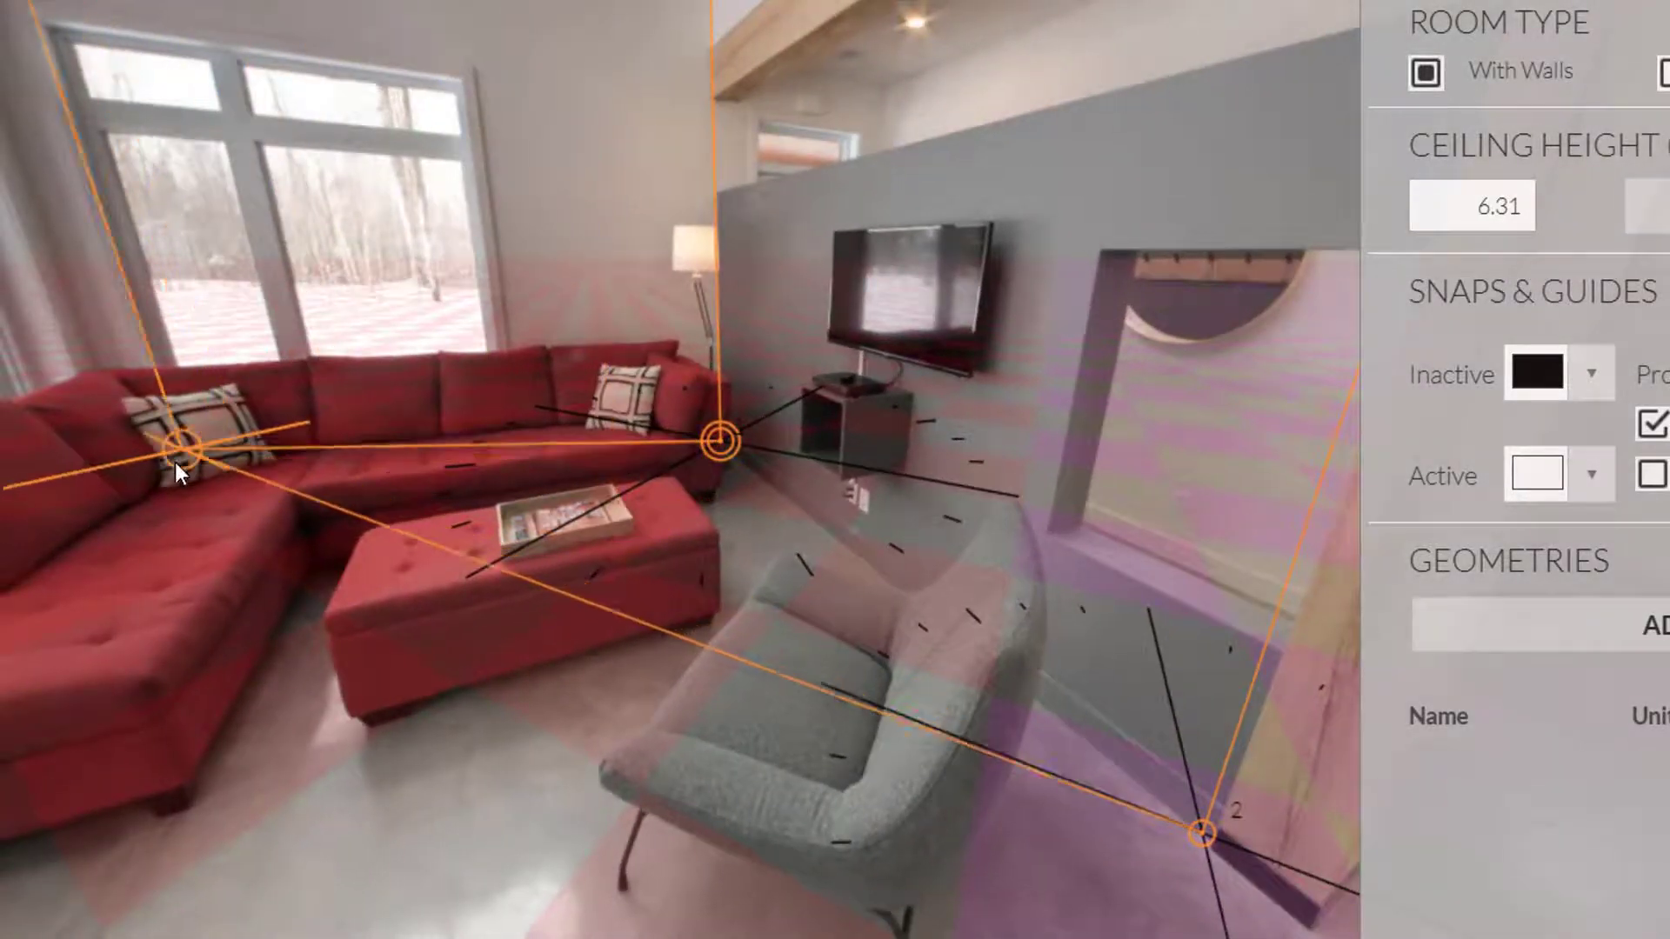
{"action": "left_click_drag", "start_coordinate": [175, 462], "coordinate": [415, 474]}
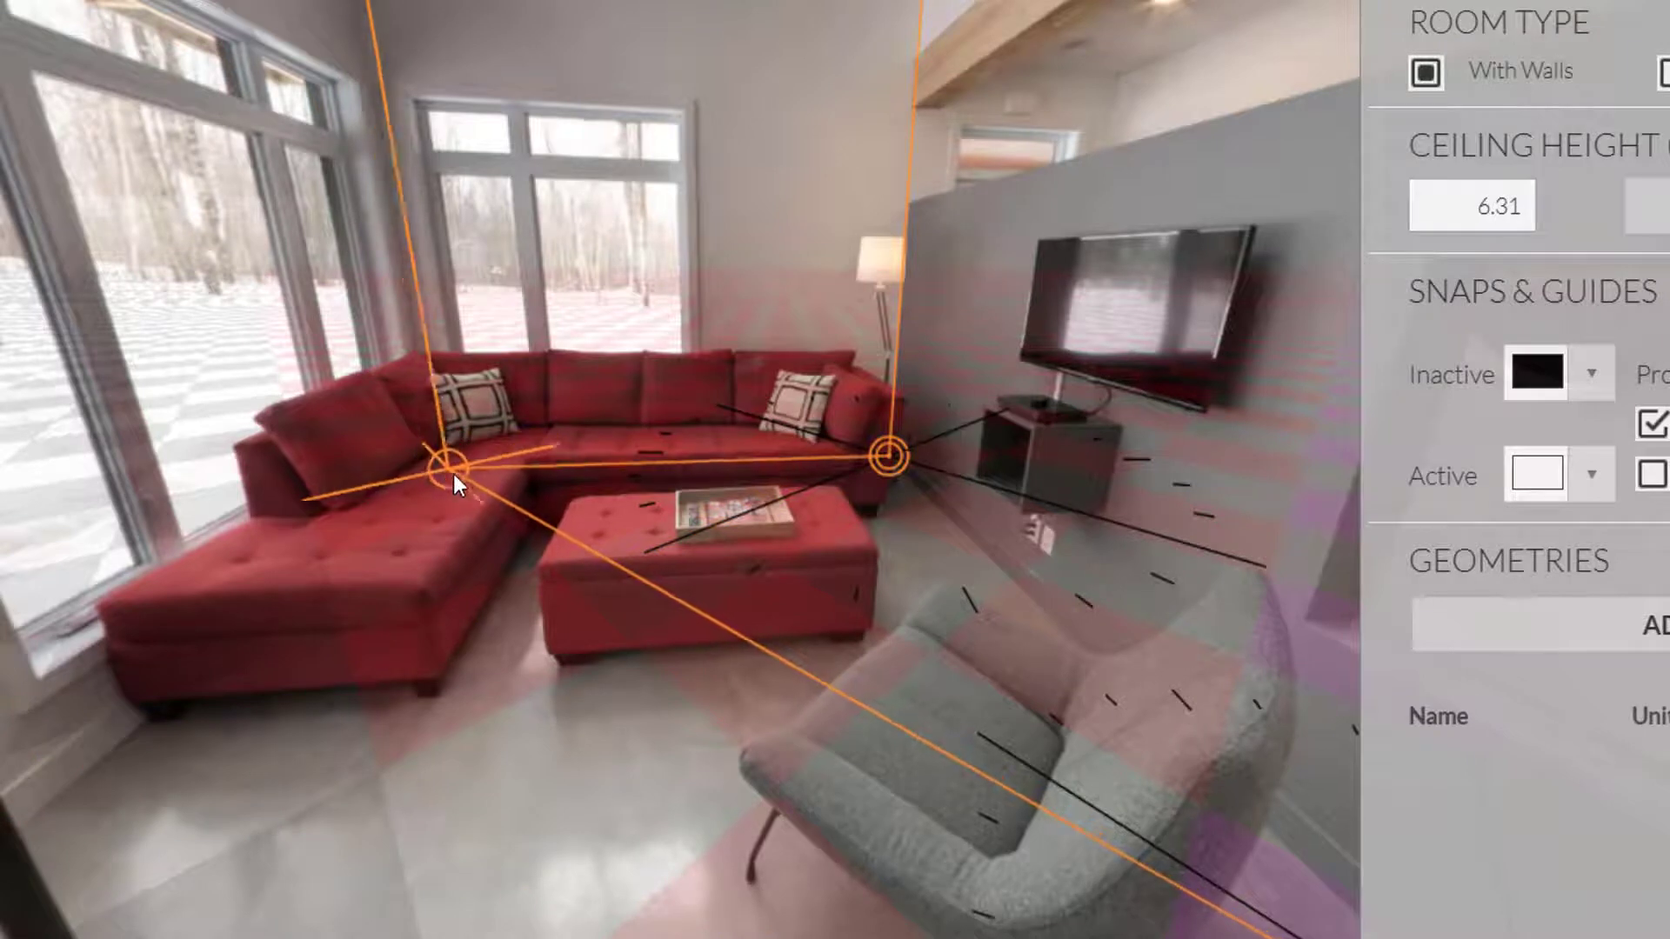
{"action": "left_click_drag", "start_coordinate": [427, 508], "coordinate": [501, 755]}
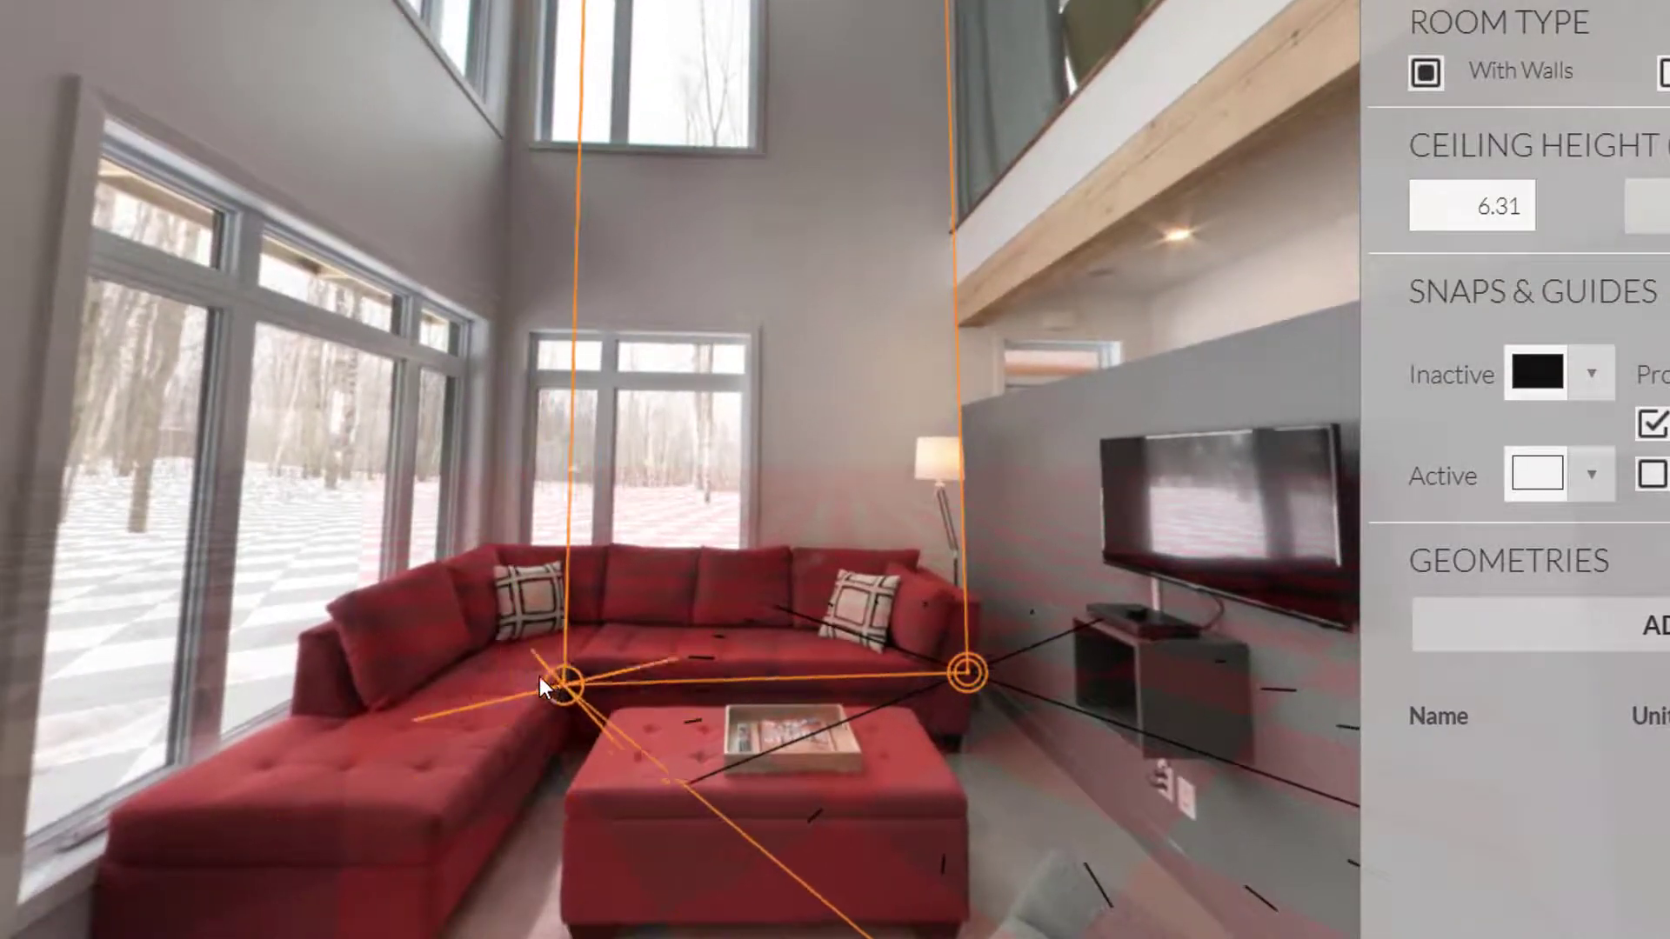
- Add floor corners at the sofa's far end and at the staircase
{"action": "left_click", "coordinate": [484, 680]}
{"action": "left_click_drag", "start_coordinate": [302, 825], "coordinate": [856, 557]}
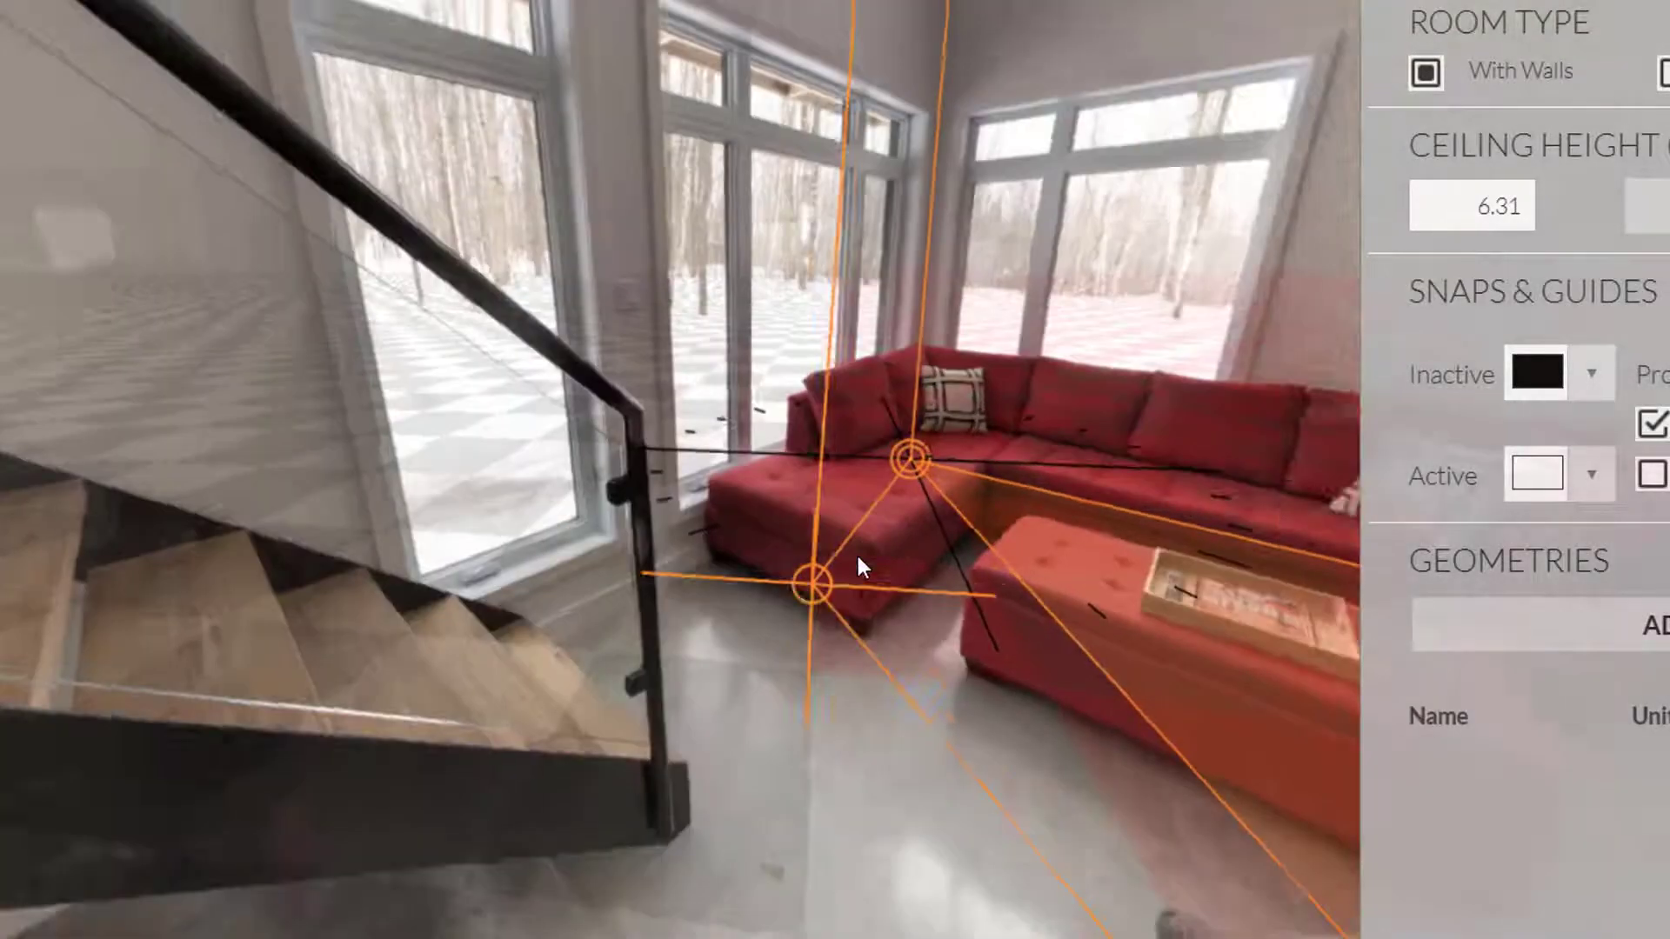
{"action": "left_click_drag", "start_coordinate": [264, 706], "coordinate": [795, 582]}
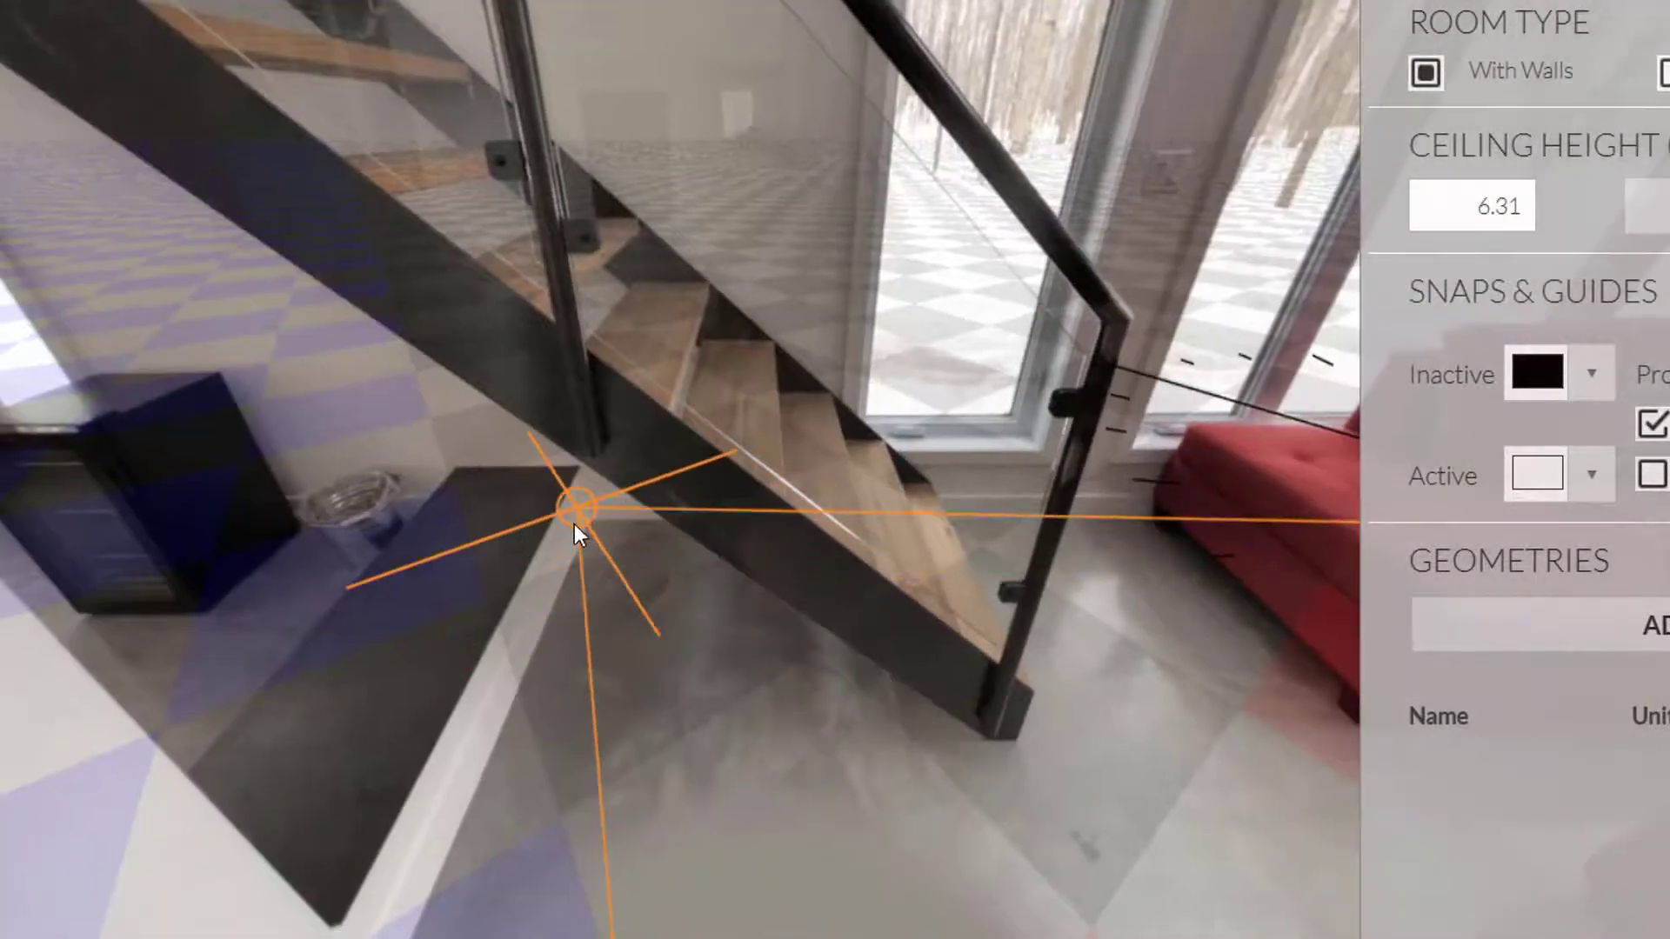
{"action": "left_click", "coordinate": [592, 519]}
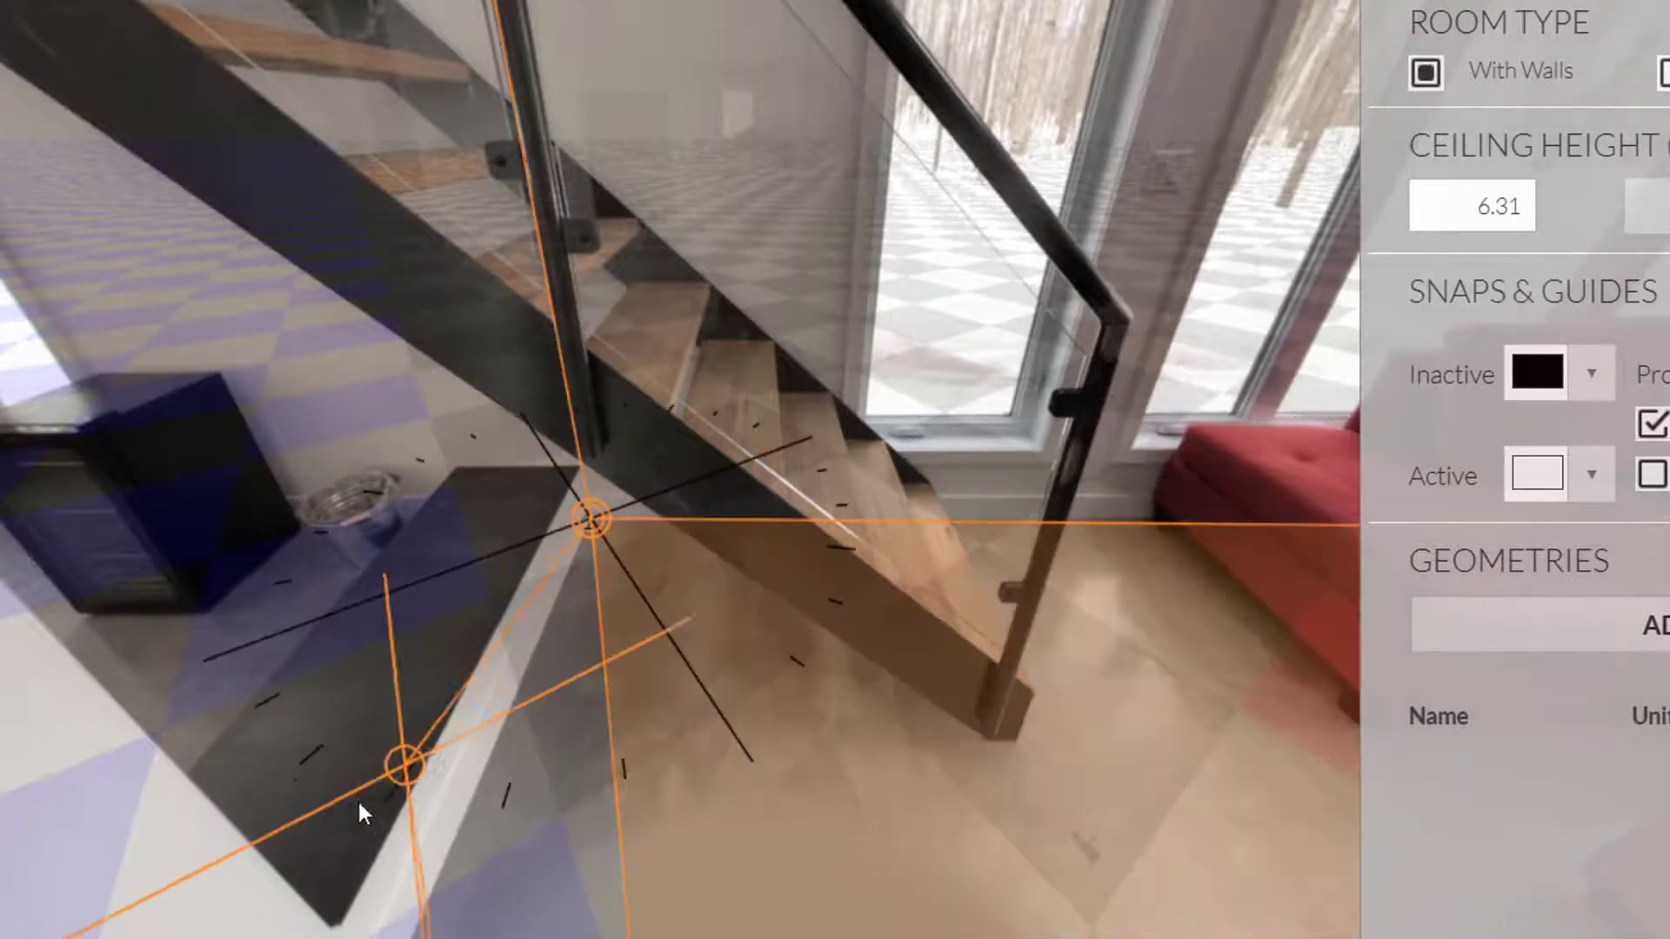
{"action": "left_click_drag", "start_coordinate": [363, 812], "coordinate": [678, 382]}
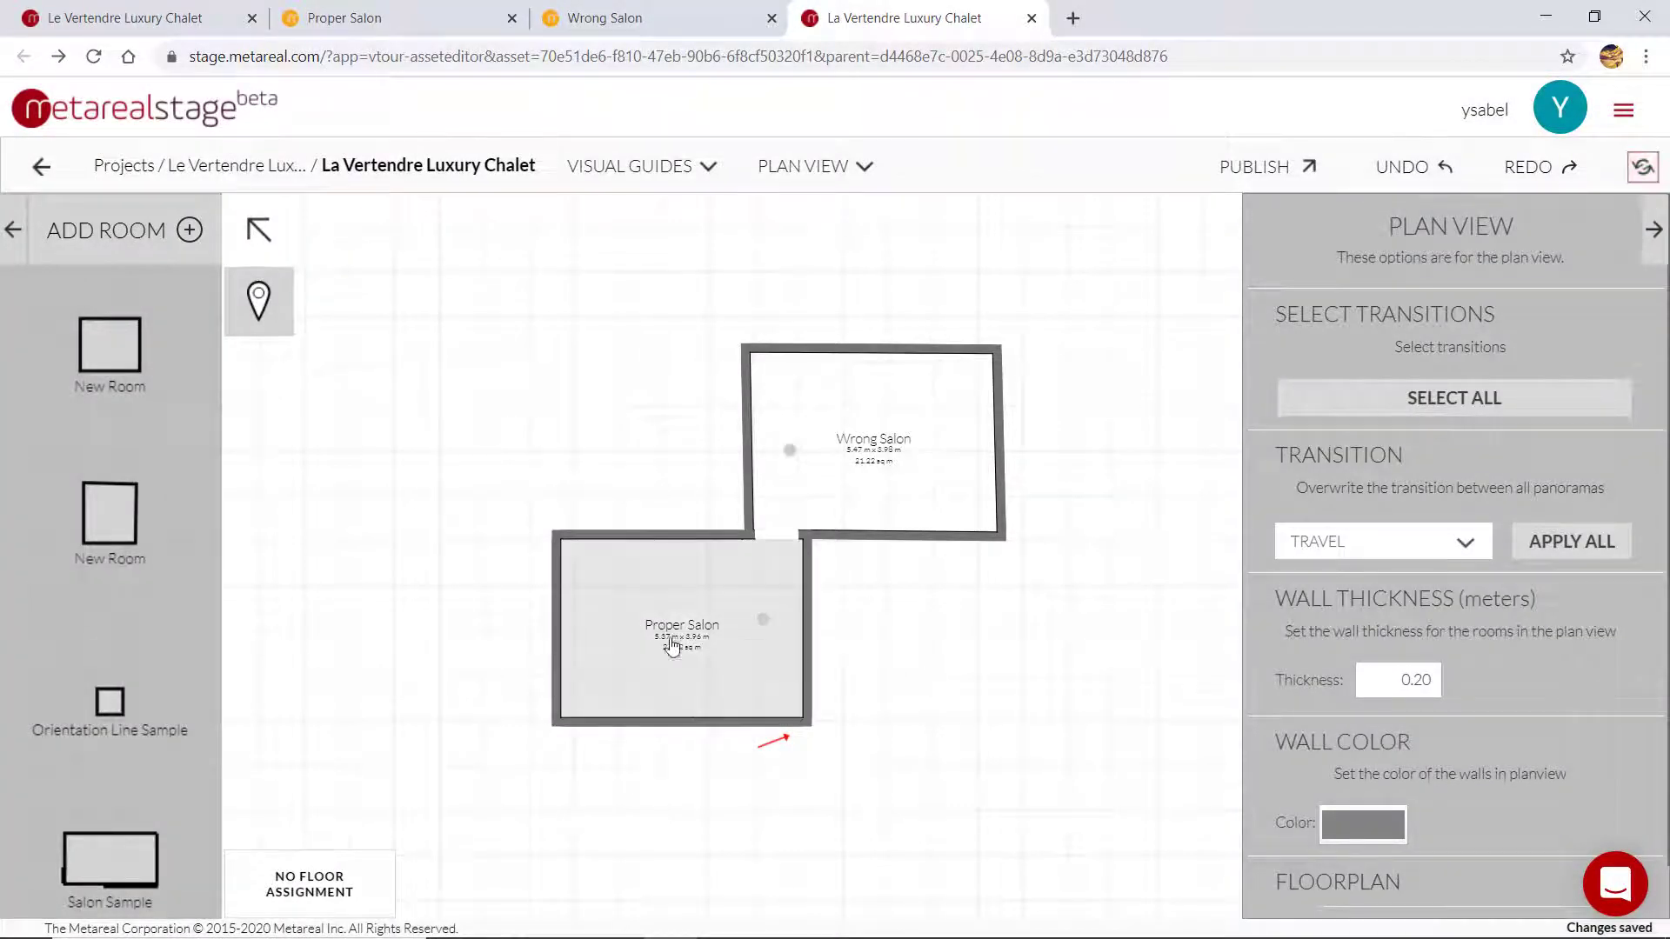
- Go from the Wrong Salon room back to the La Vertendre Luxury Chalet plan, showing the 5.47 × 3.98 m room beside Proper Salon
{"action": "left_click", "coordinate": [873, 520]}
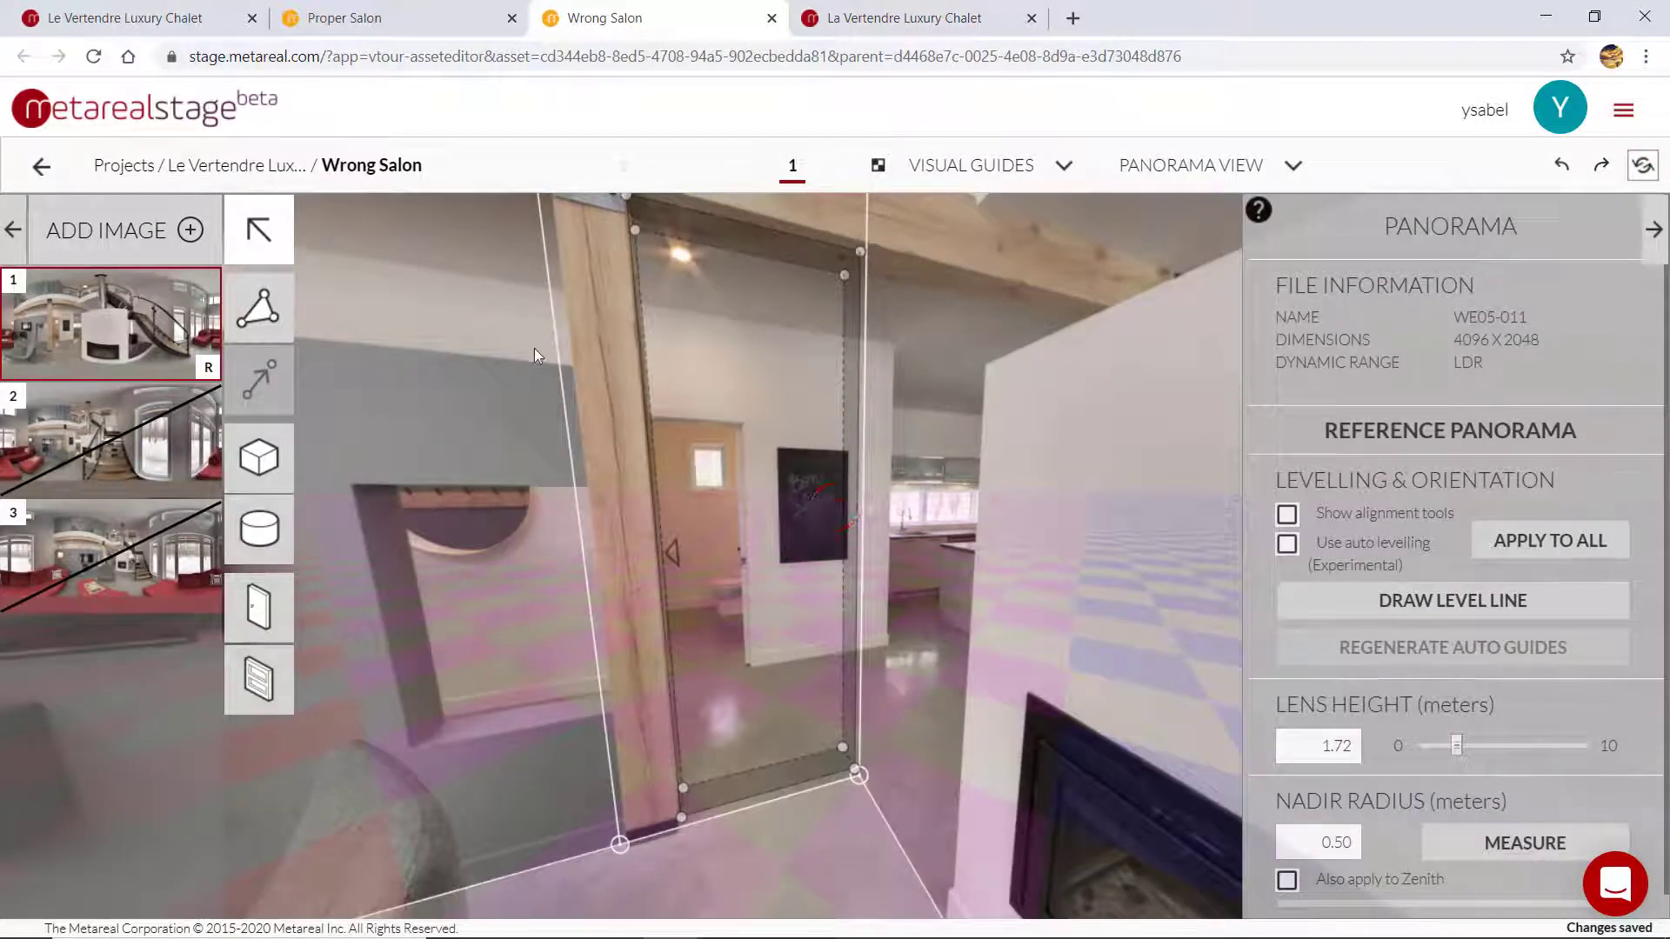
{"action": "left_click", "coordinate": [896, 16]}
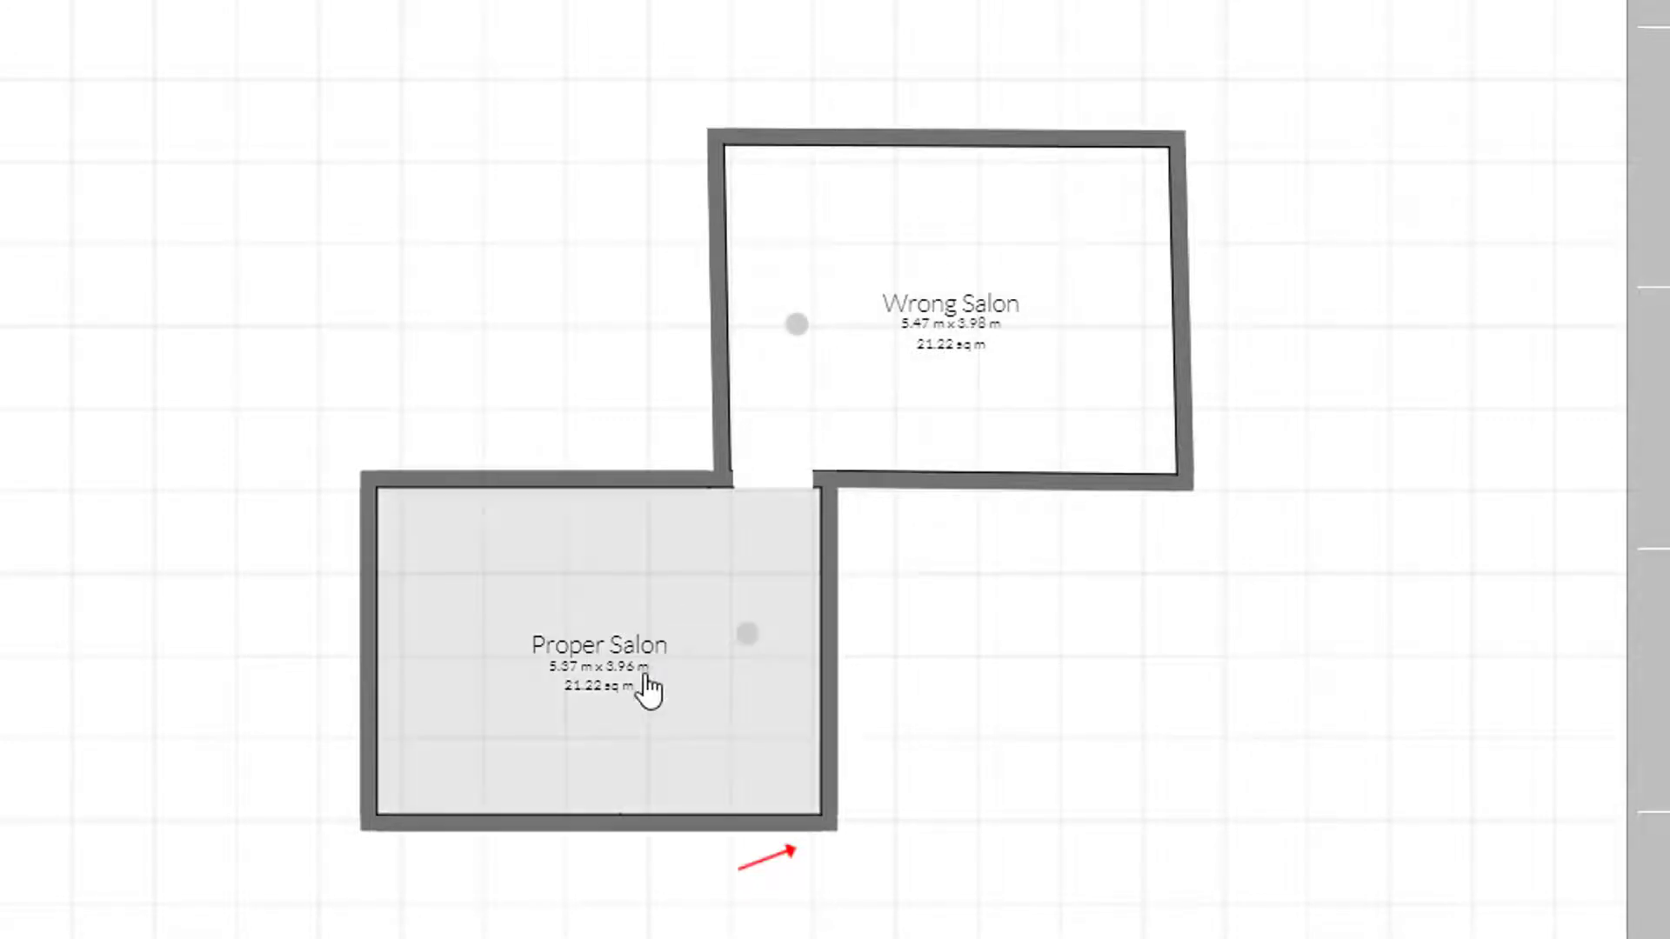
{"action": "scroll", "coordinate": [646, 695], "scroll_direction": "up", "scroll_amount": 4}
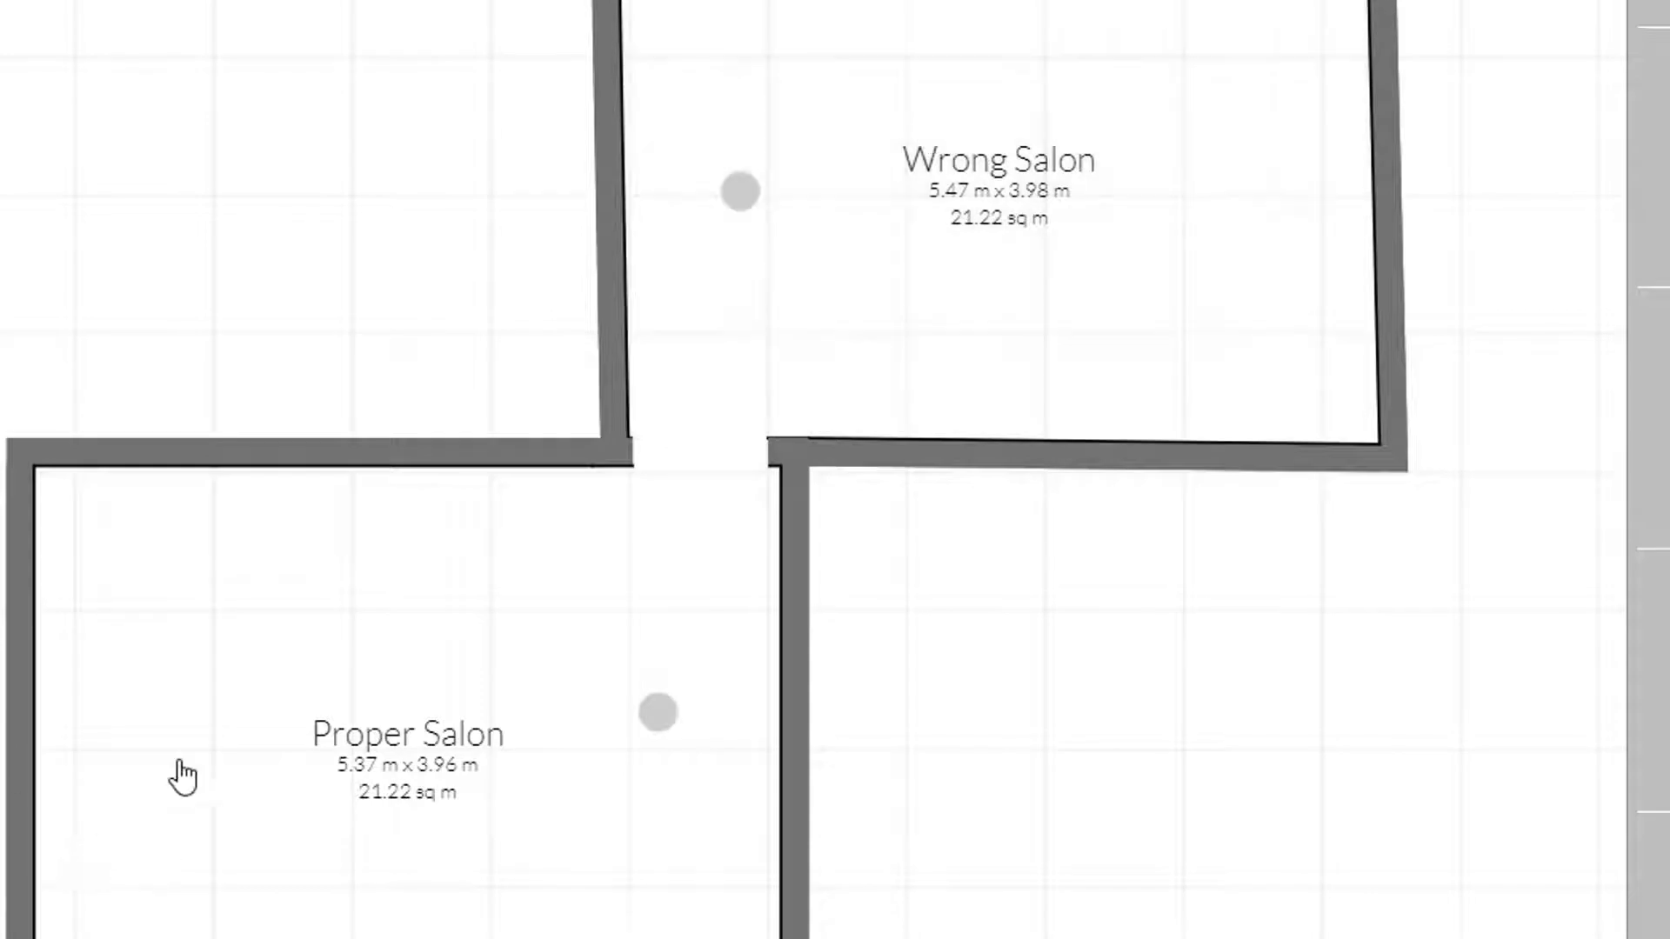
{"action": "scroll", "coordinate": [880, 515], "scroll_direction": "down", "scroll_amount": 3}
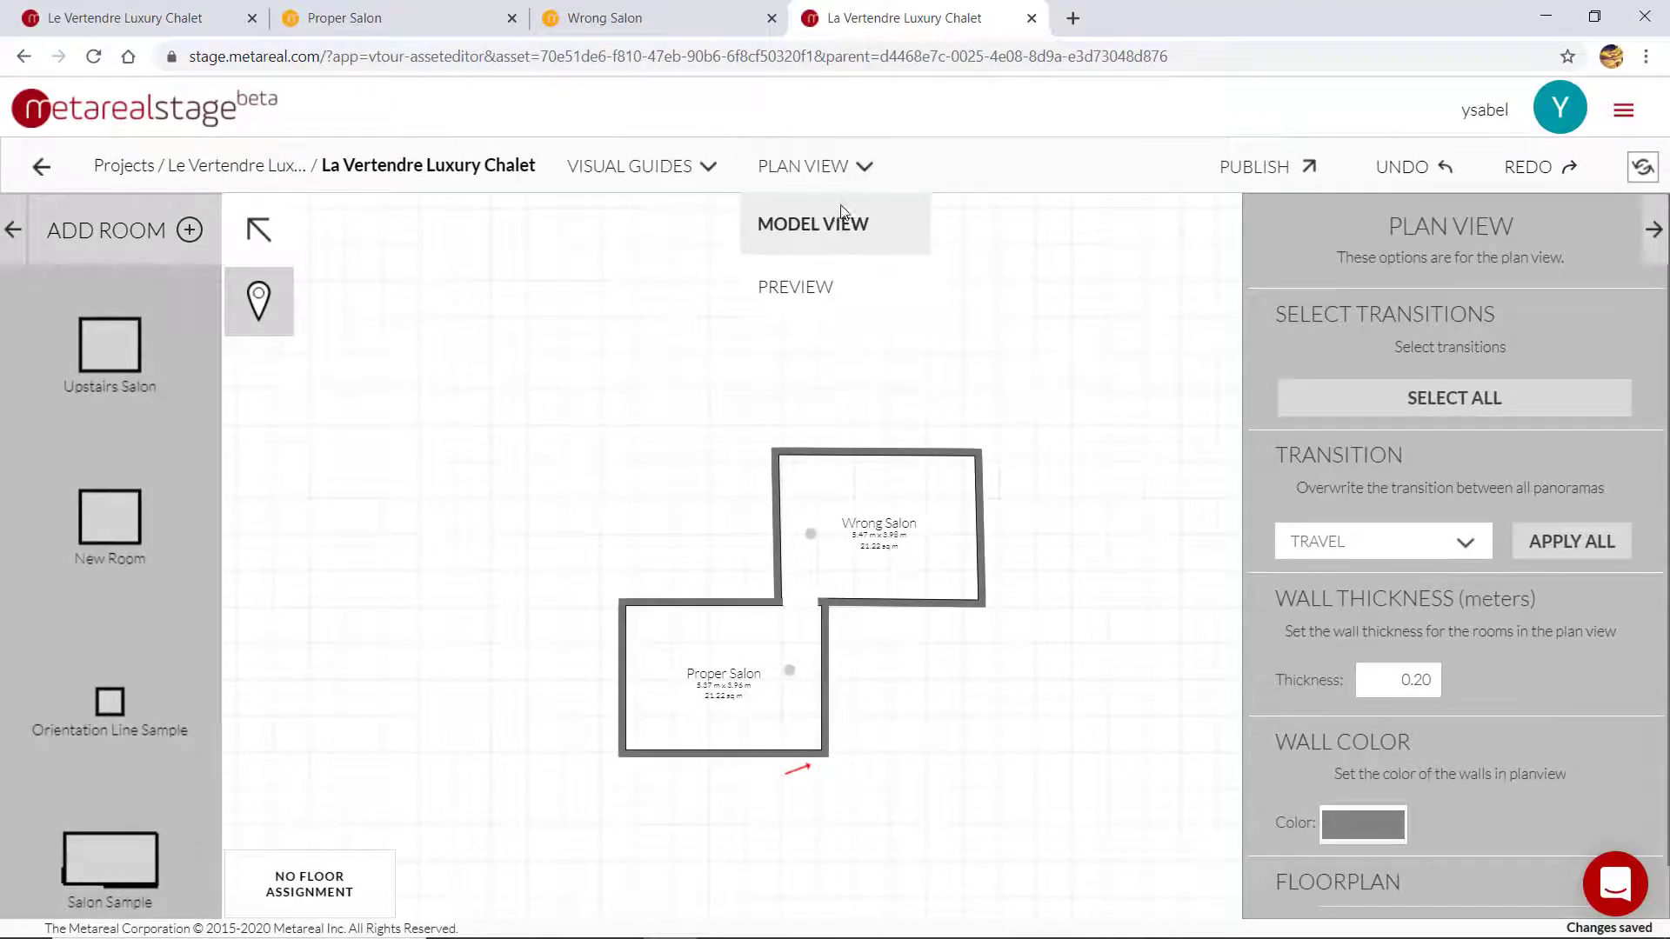
- Switch the chalet to Model View and orbit through both textured salons, tilting up toward the balcony
{"action": "left_click", "coordinate": [814, 220]}
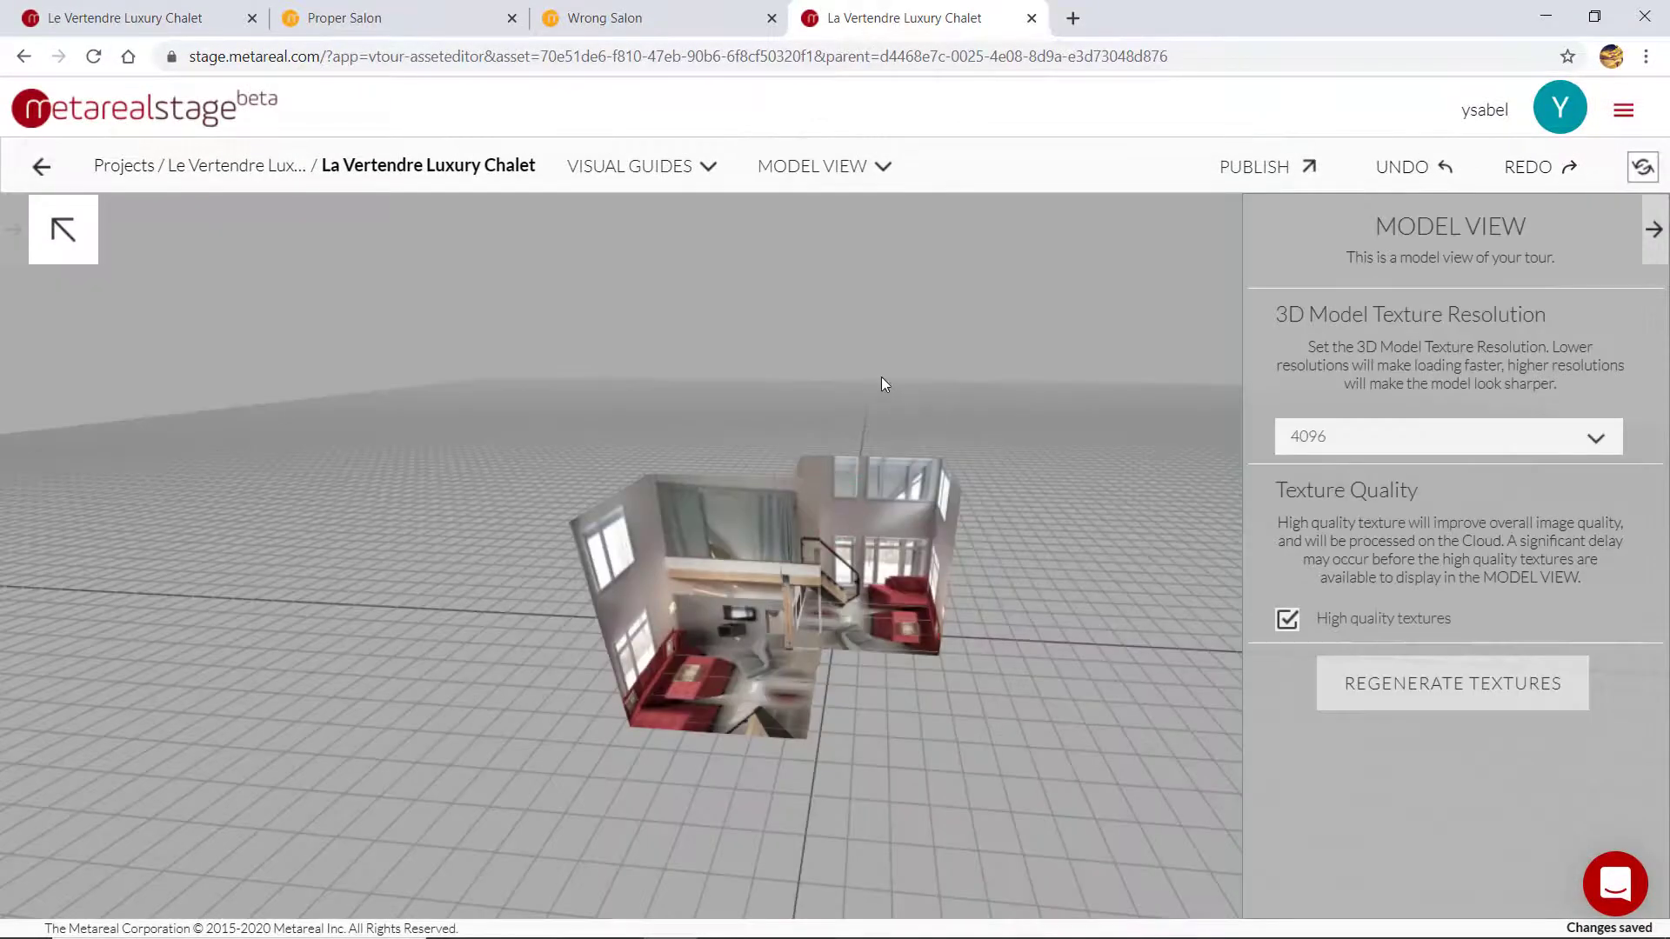
{"action": "left_click_drag", "start_coordinate": [761, 672], "coordinate": [801, 630]}
{"action": "scroll", "coordinate": [742, 691], "scroll_direction": "up", "scroll_amount": 3}
{"action": "left_click_drag", "start_coordinate": [743, 690], "coordinate": [391, 598]}
{"action": "scroll", "coordinate": [715, 696], "scroll_direction": "up", "scroll_amount": 5}
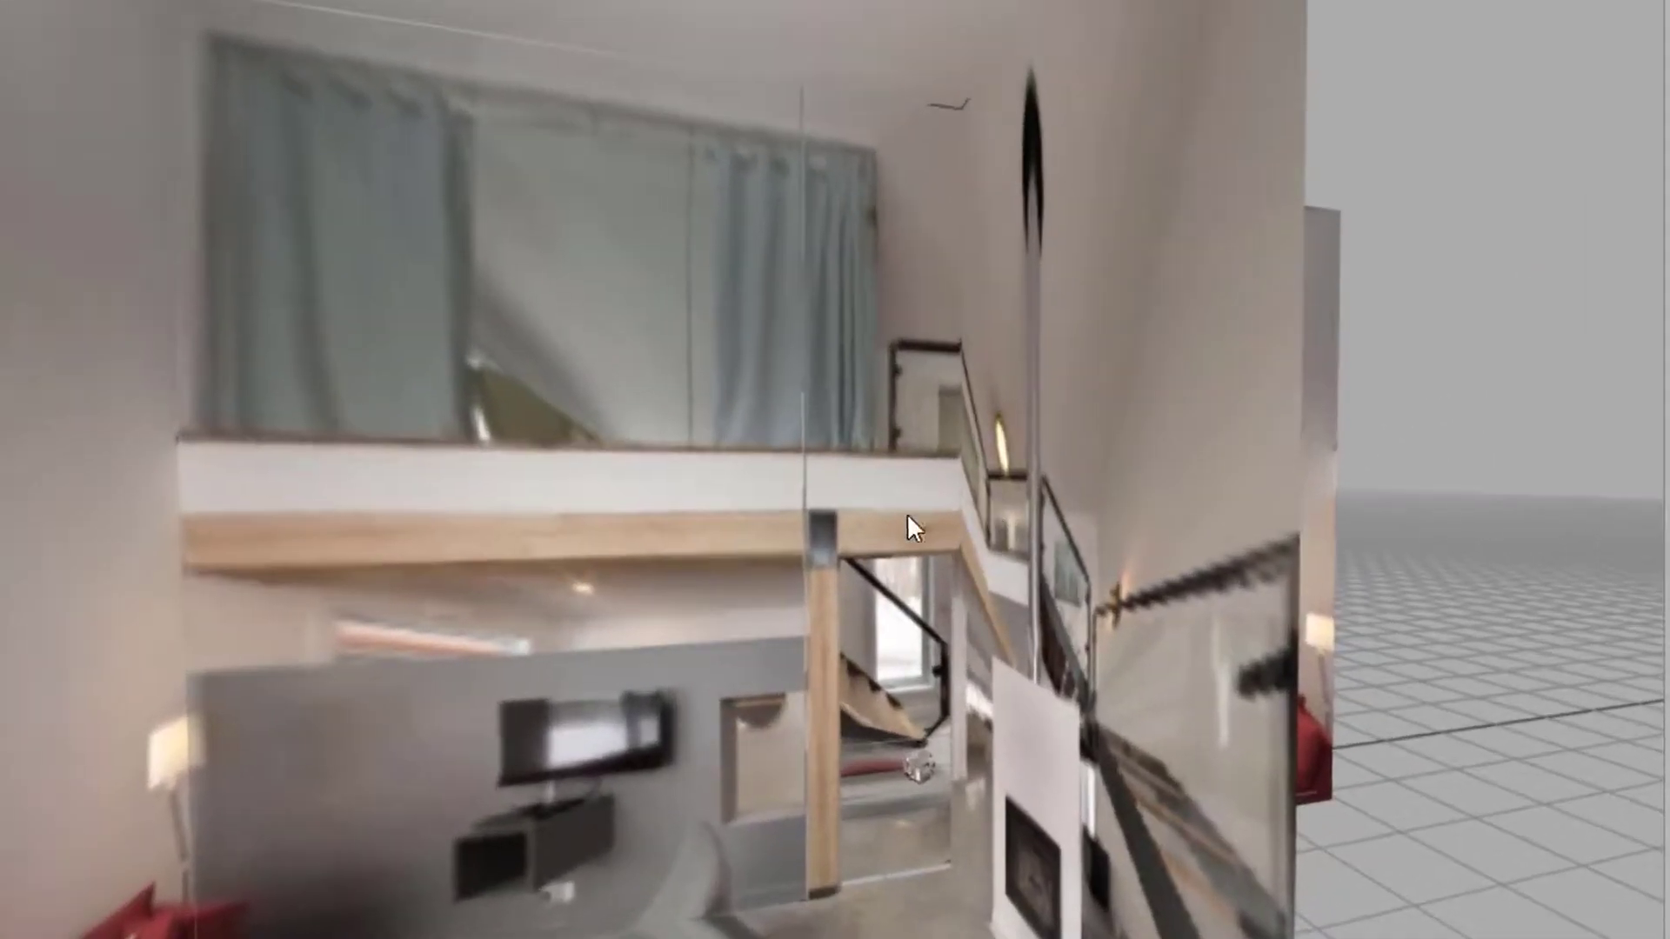
{"action": "left_click_drag", "start_coordinate": [313, 520], "coordinate": [745, 552]}
{"action": "scroll", "coordinate": [745, 552], "scroll_direction": "up", "scroll_amount": 5}
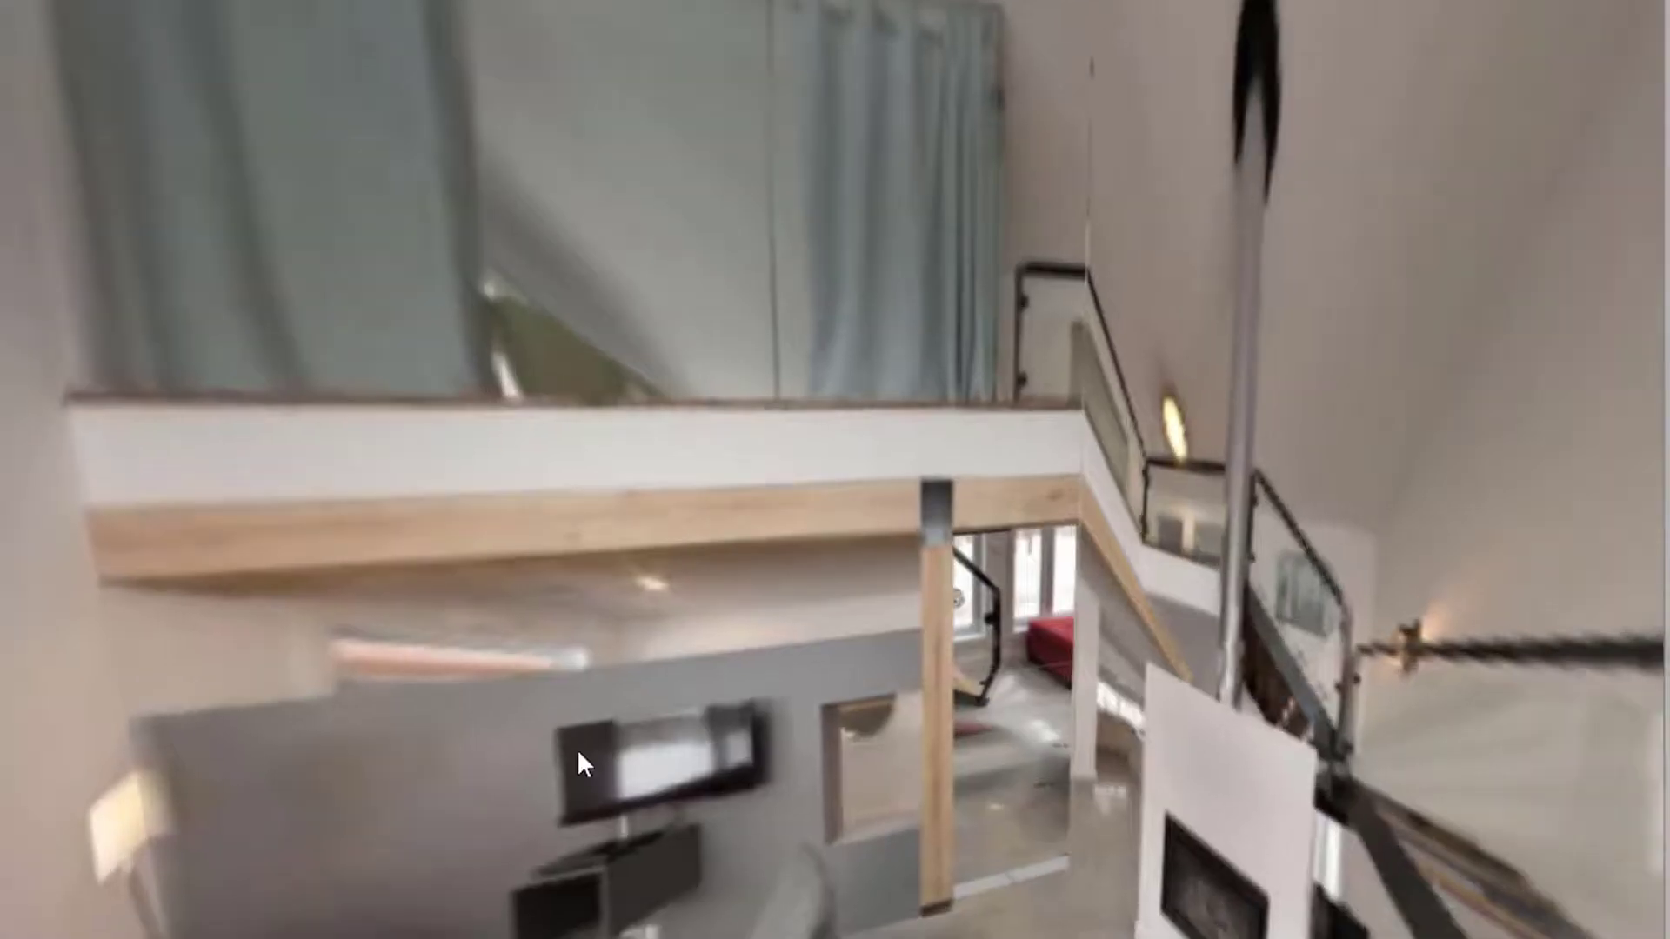
{"action": "left_click_drag", "start_coordinate": [577, 750], "coordinate": [552, 576]}
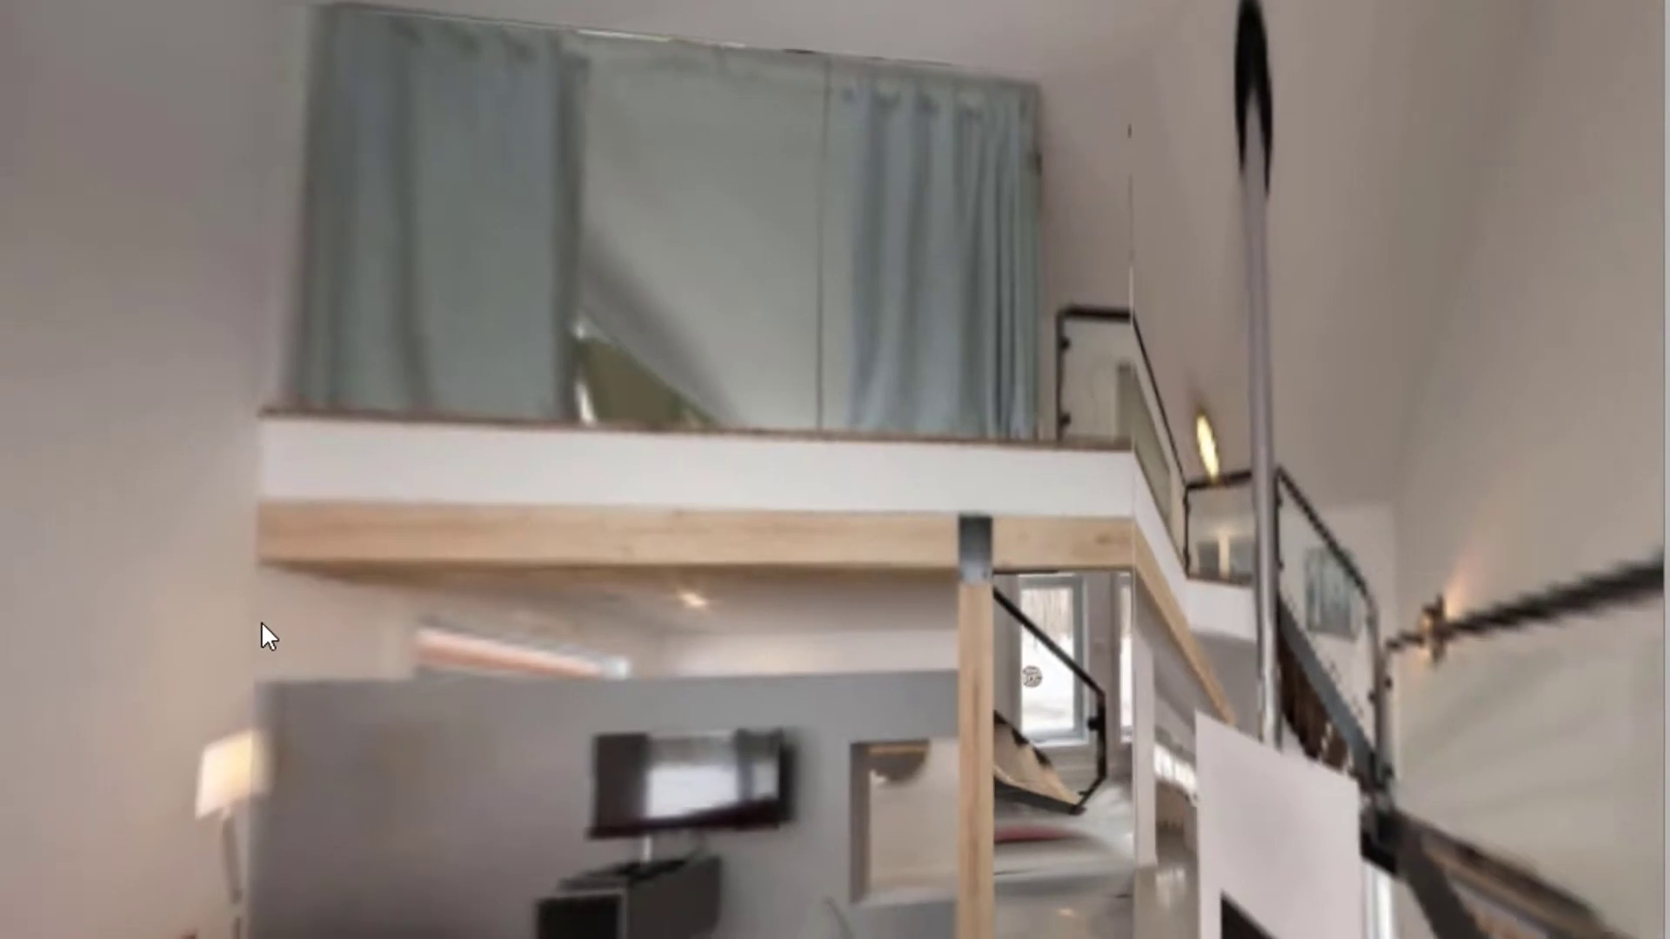